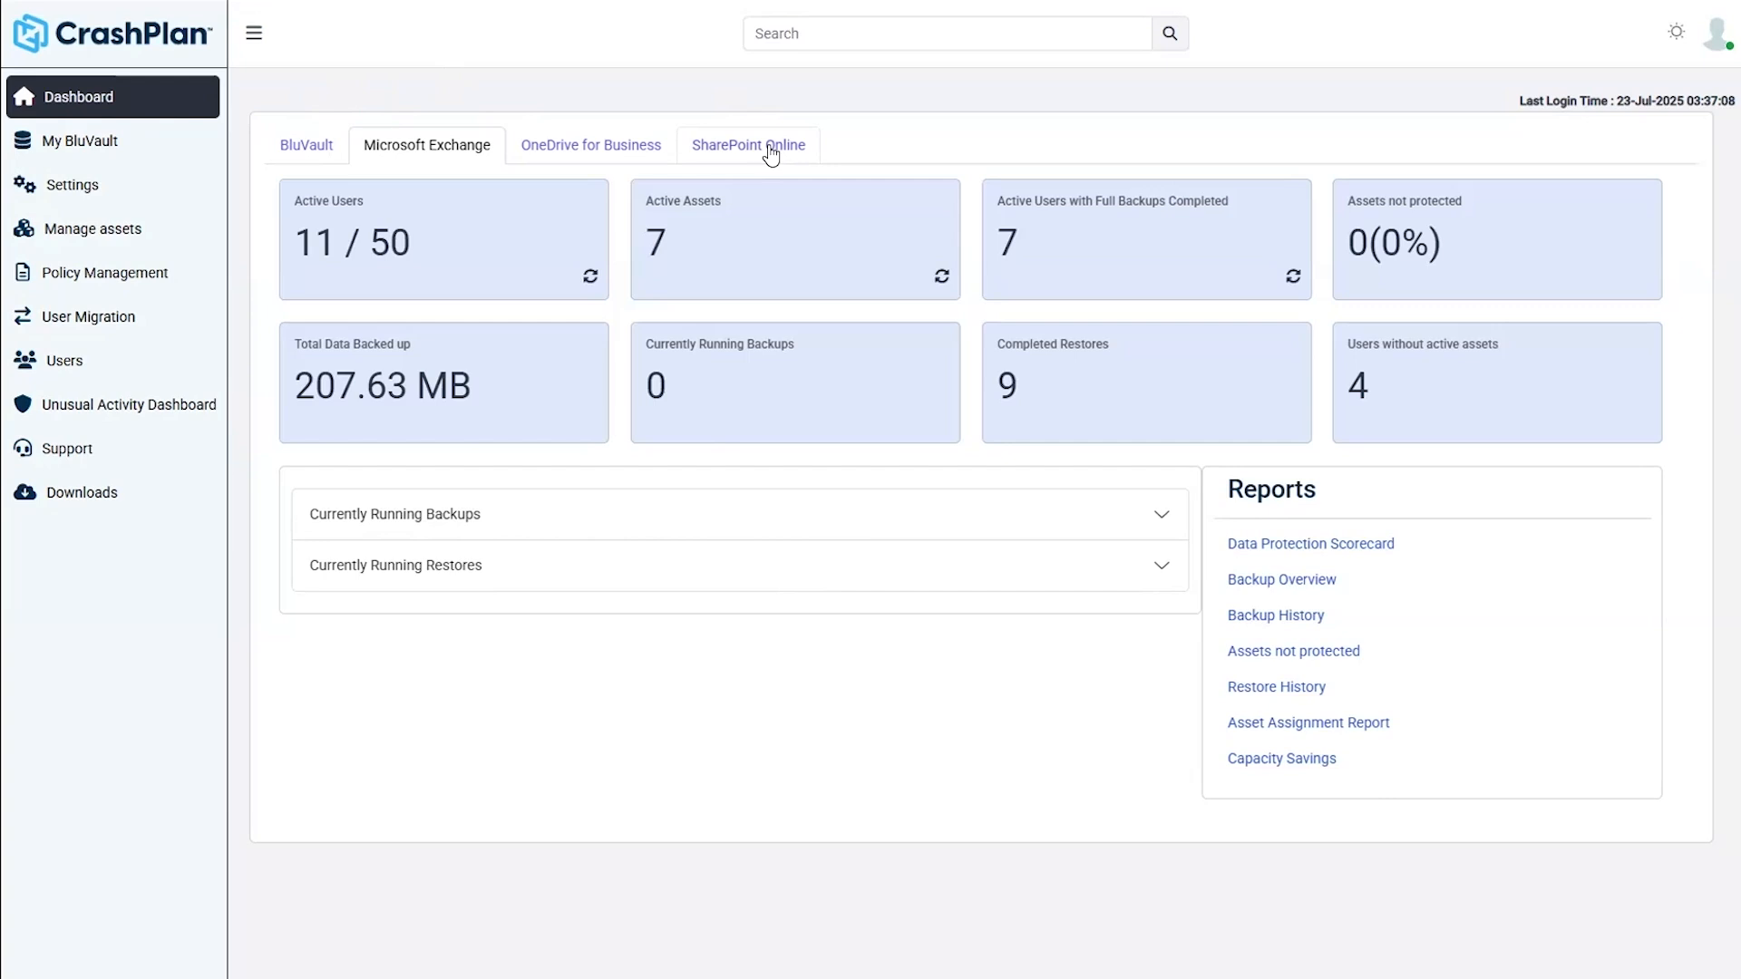
- Switch between the SharePoint Online, OneDrive, Exchange and BluVault dashboard tabs, ending on Microsoft Exchange
{"action": "left_click", "coordinate": [776, 144]}
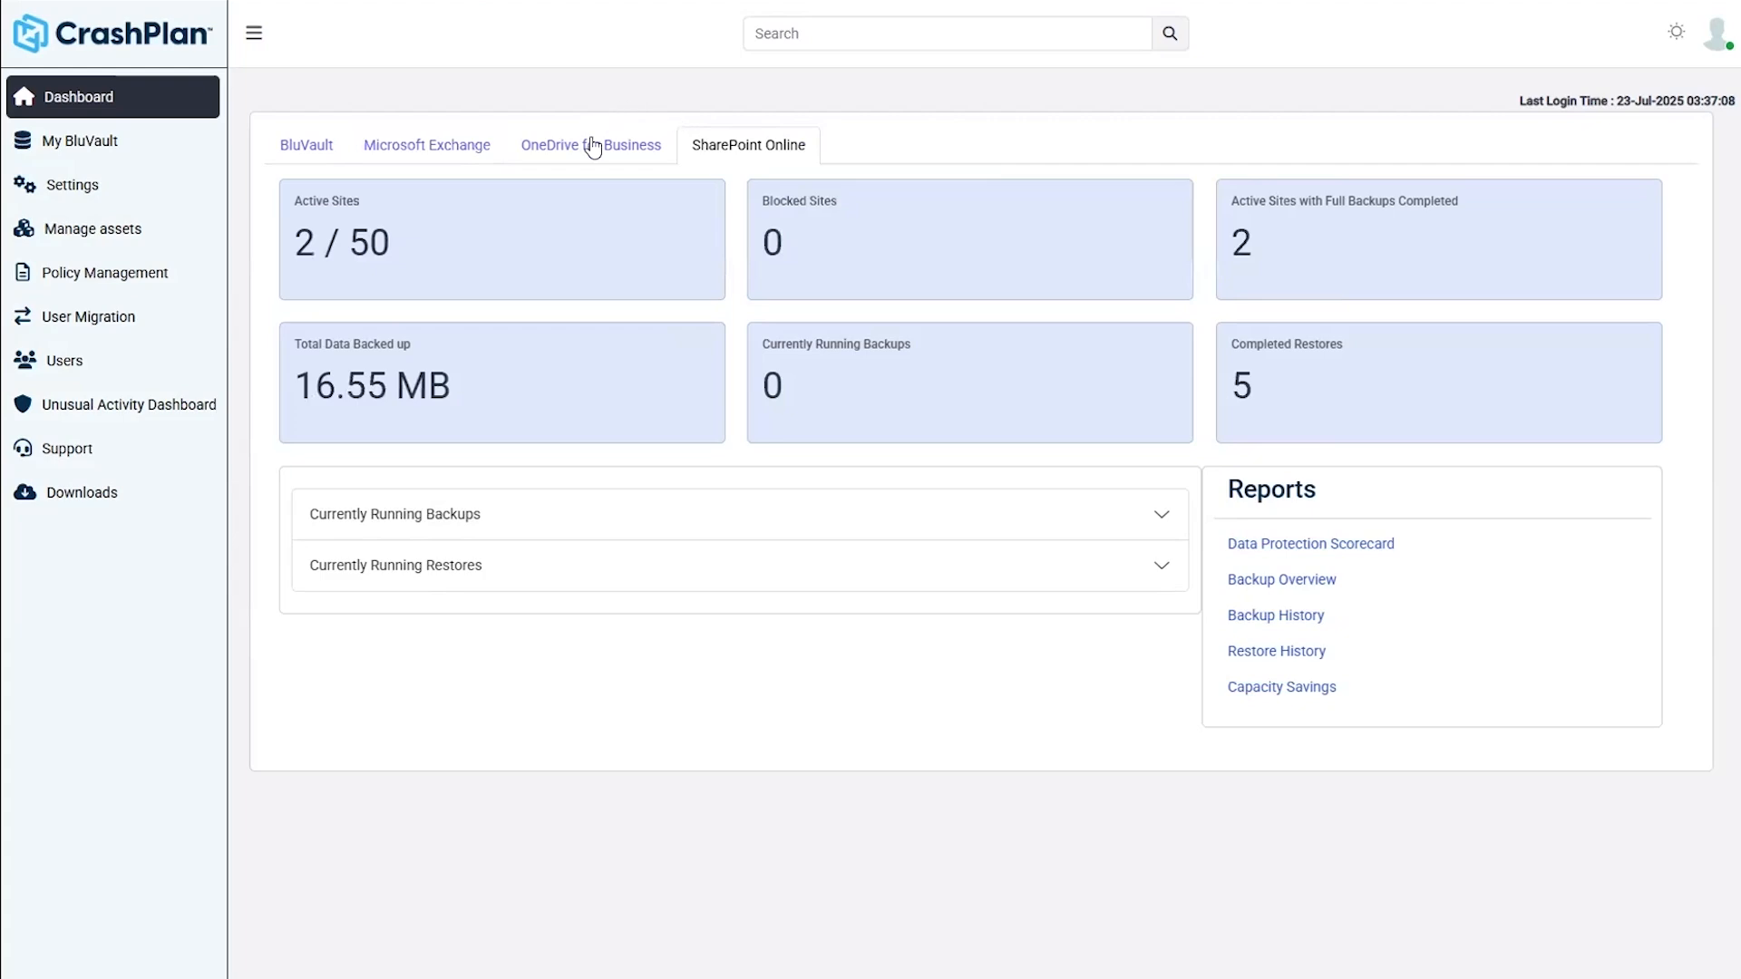
{"action": "left_click", "coordinate": [592, 147]}
{"action": "left_click", "coordinate": [453, 156]}
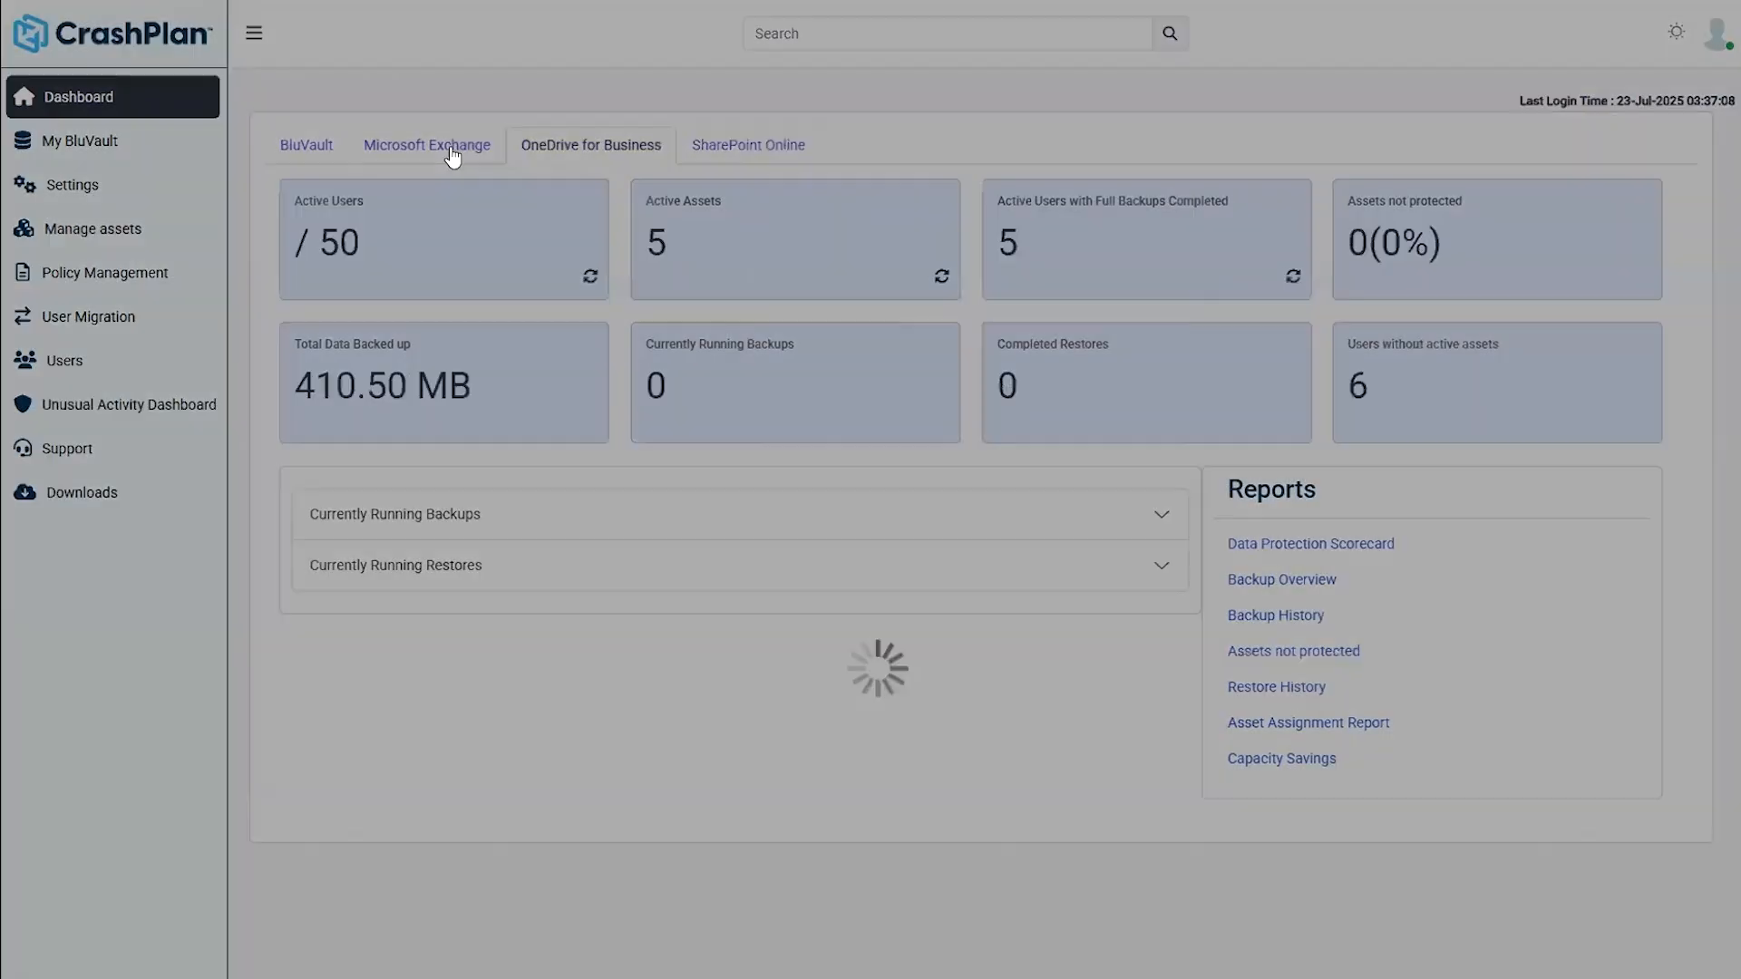
{"action": "left_click", "coordinate": [322, 147]}
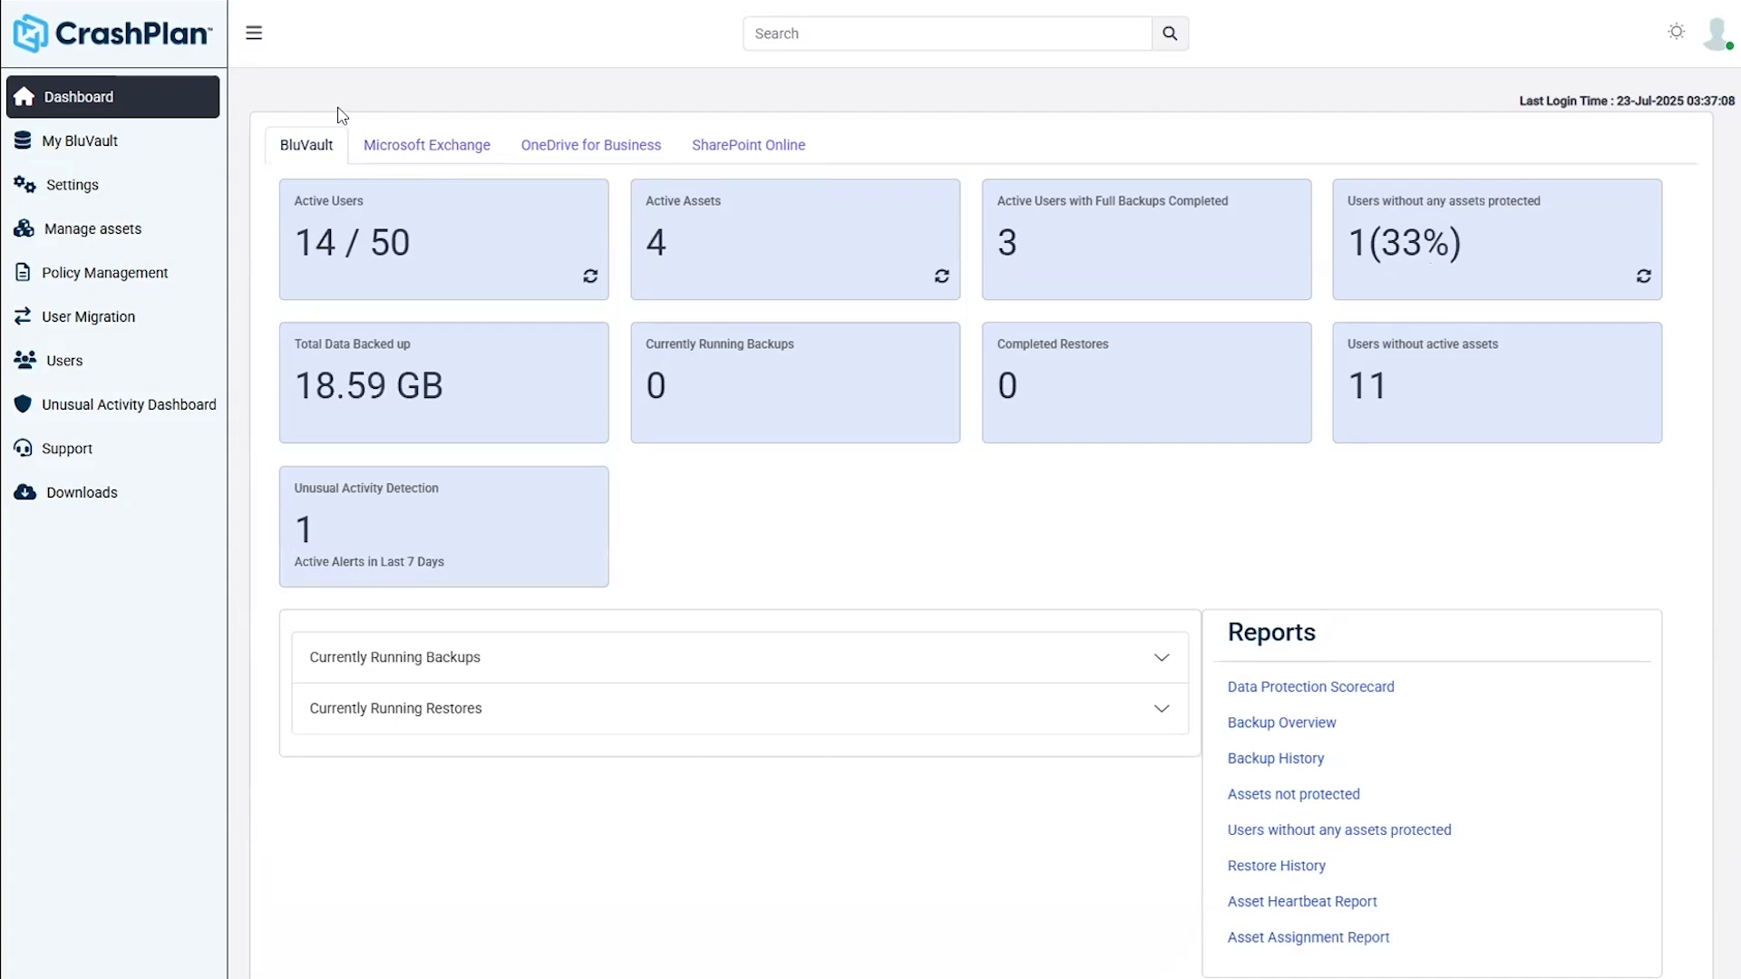
{"action": "left_click", "coordinate": [472, 150]}
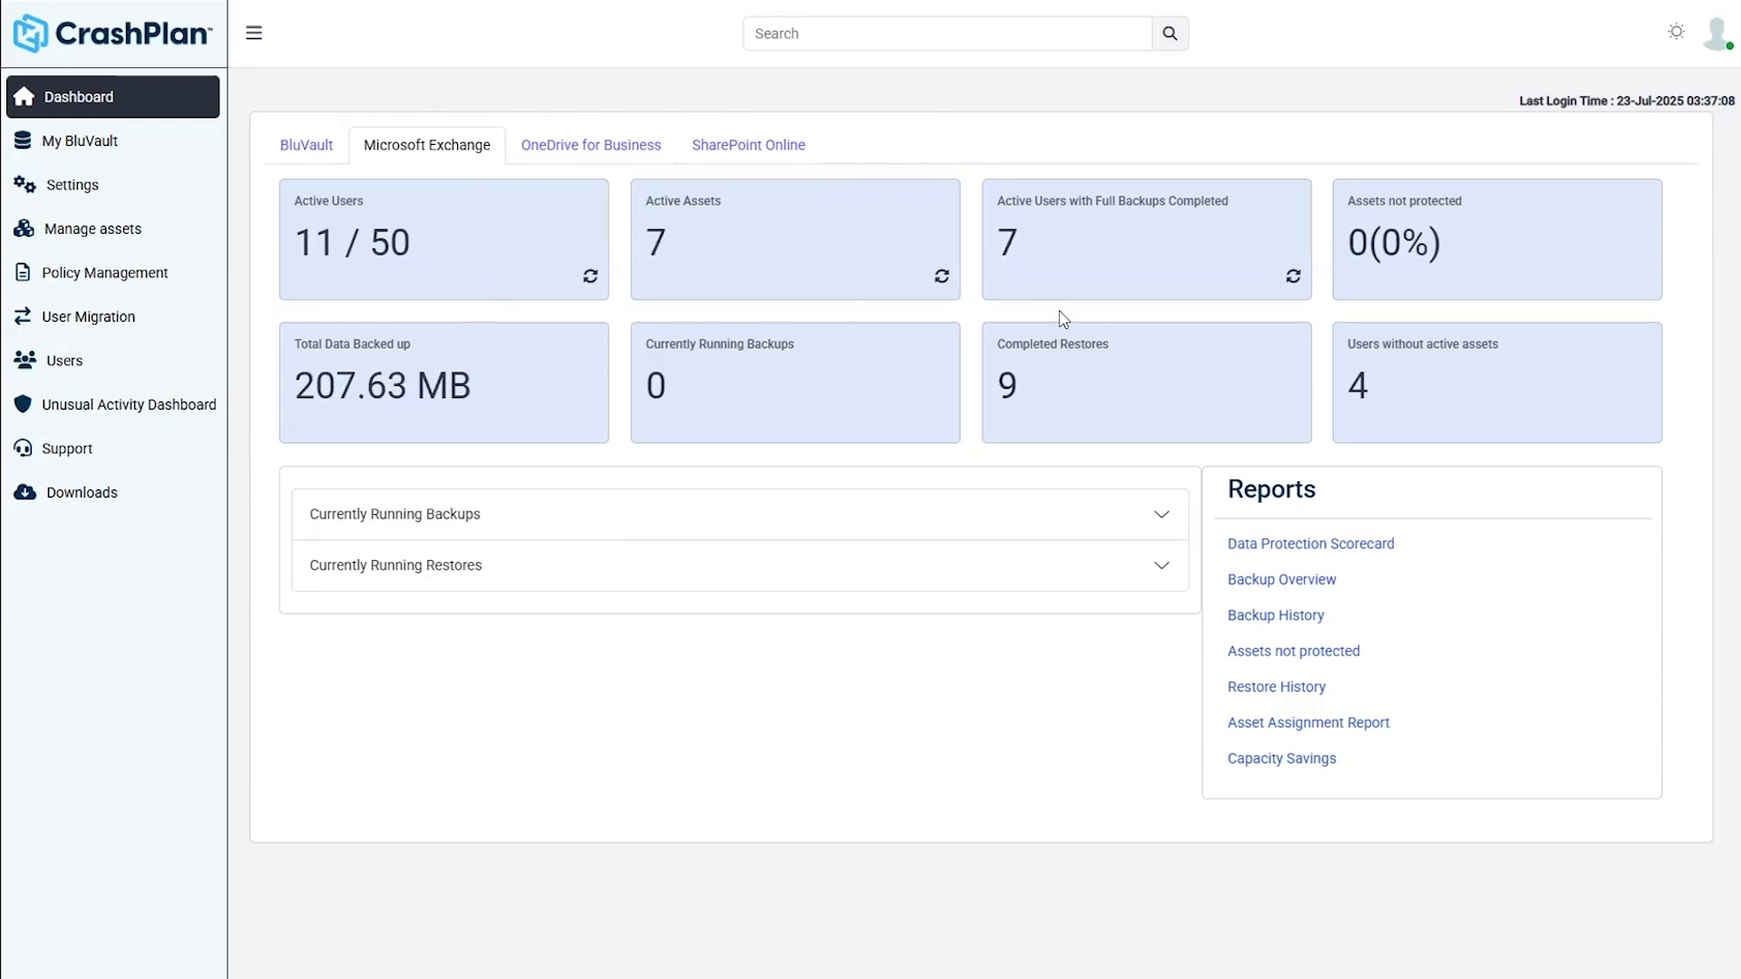
{"action": "left_click", "coordinate": [1158, 512]}
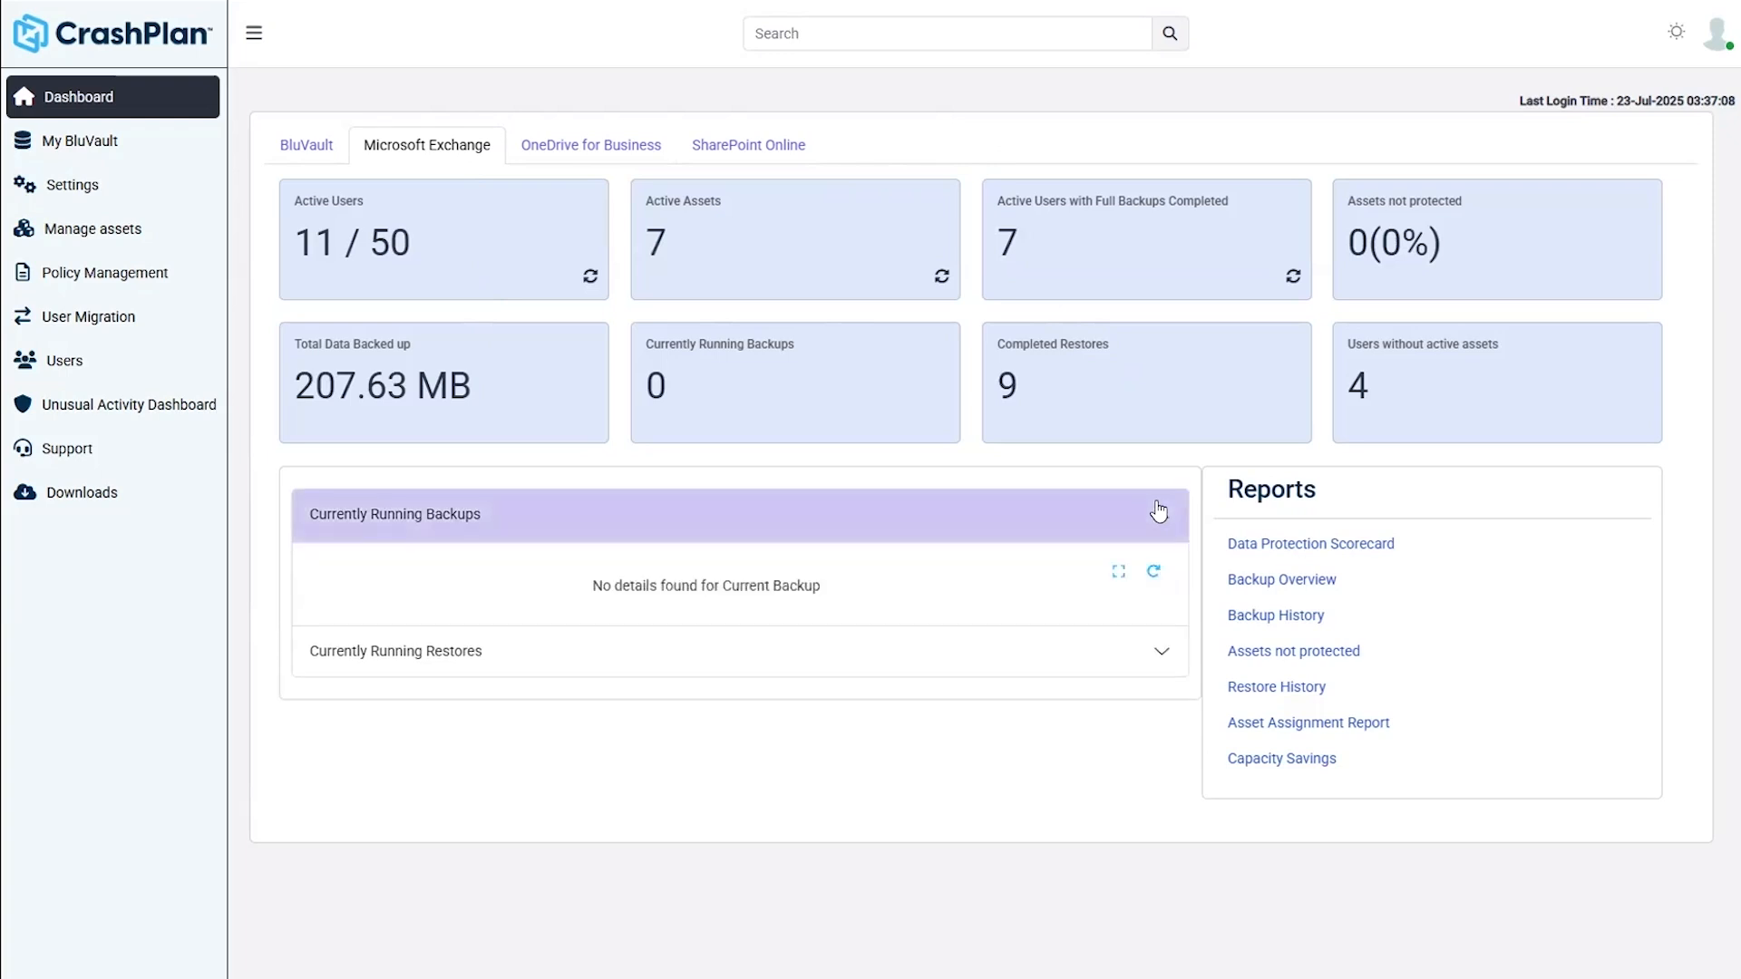
{"action": "left_click", "coordinate": [1134, 660]}
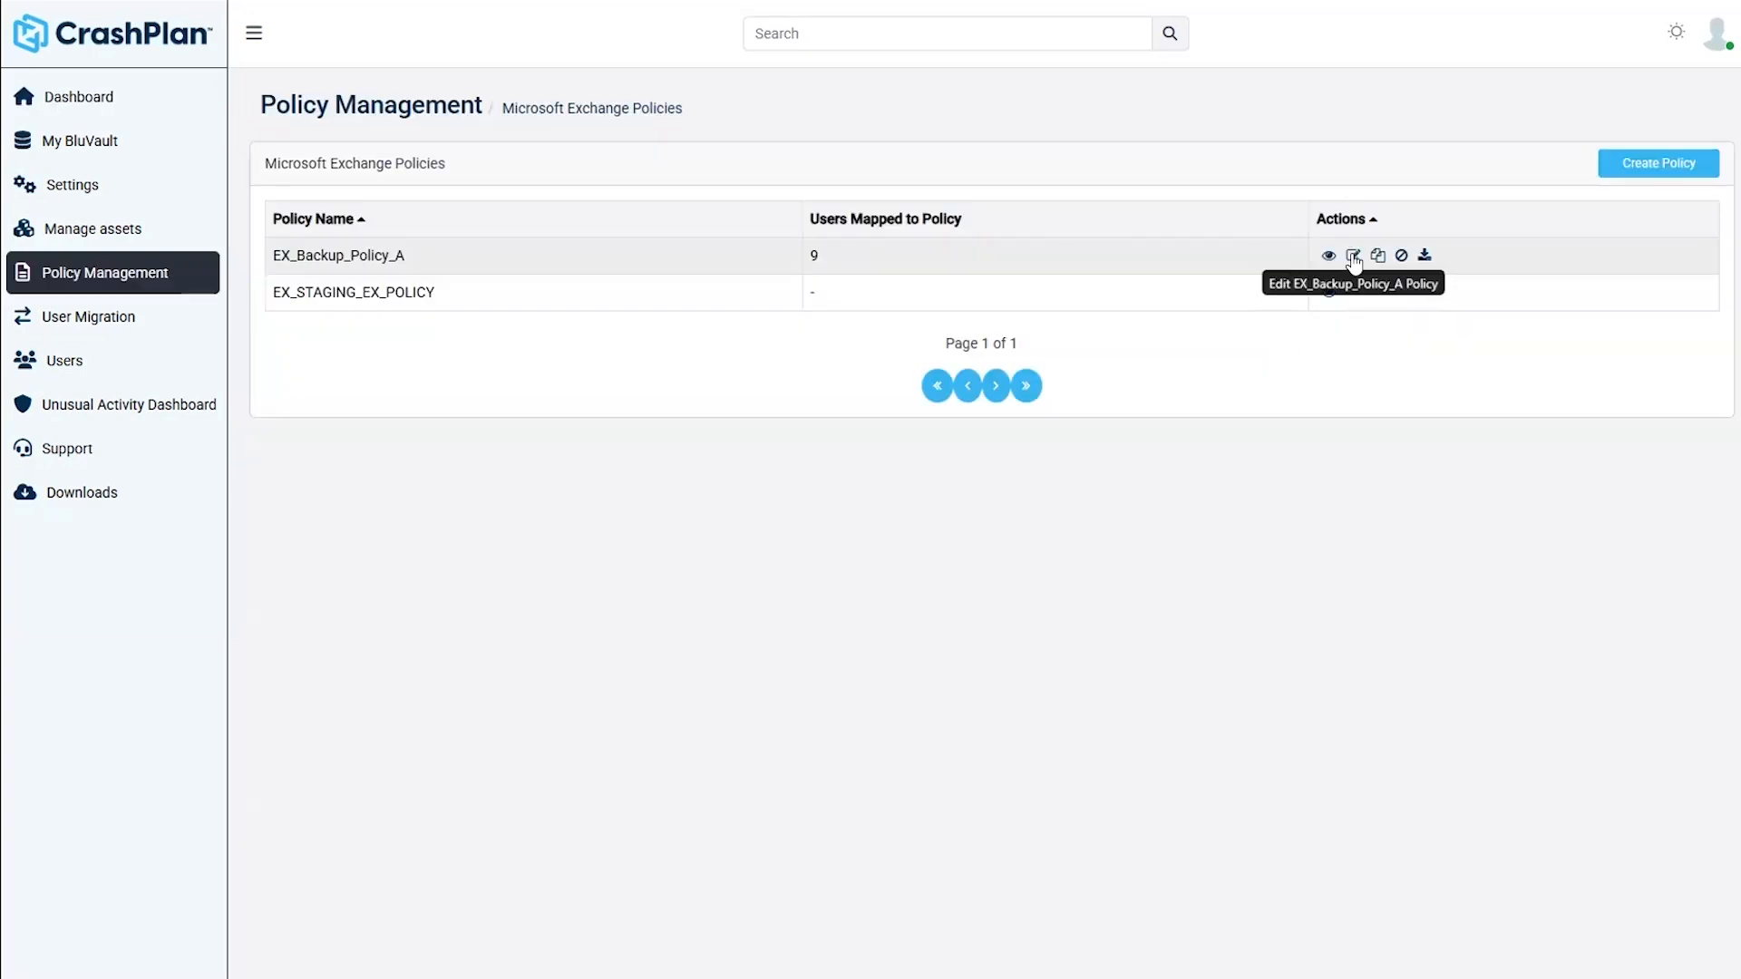
- Edit EX_Backup_Policy_A and check that its Schedules list has 8am and 9pm backups selected
{"action": "left_click", "coordinate": [1353, 258]}
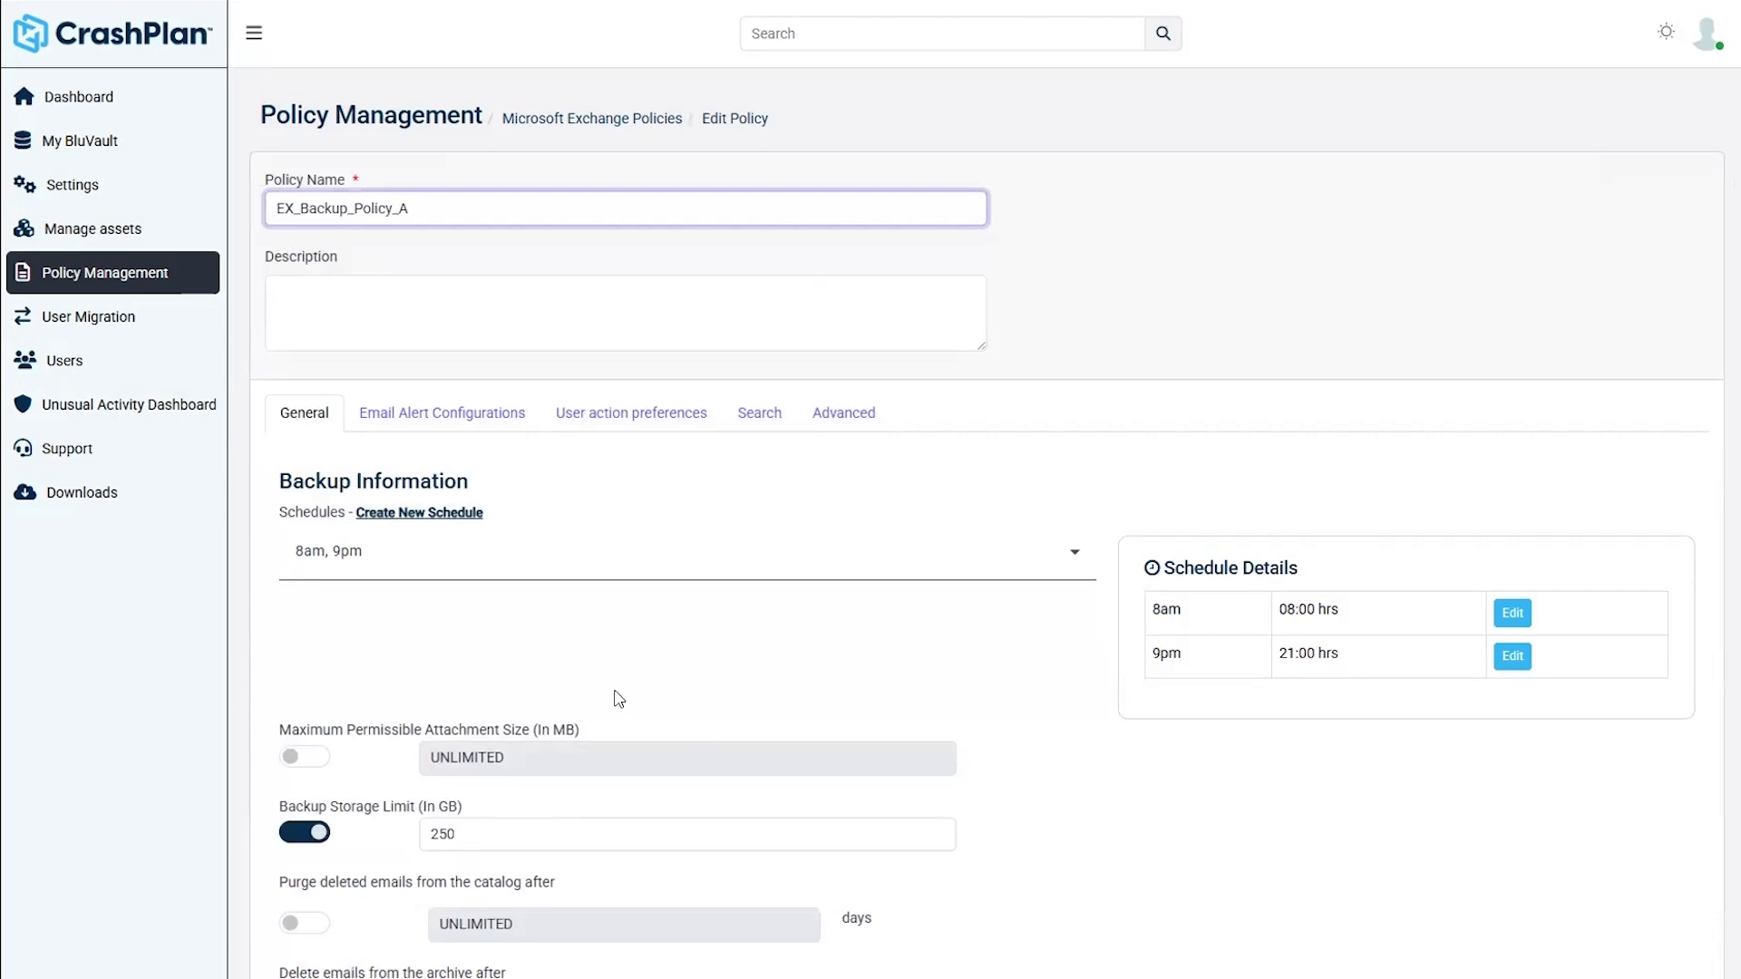
{"action": "scroll", "coordinate": [614, 700], "scroll_direction": "down", "scroll_amount": 2}
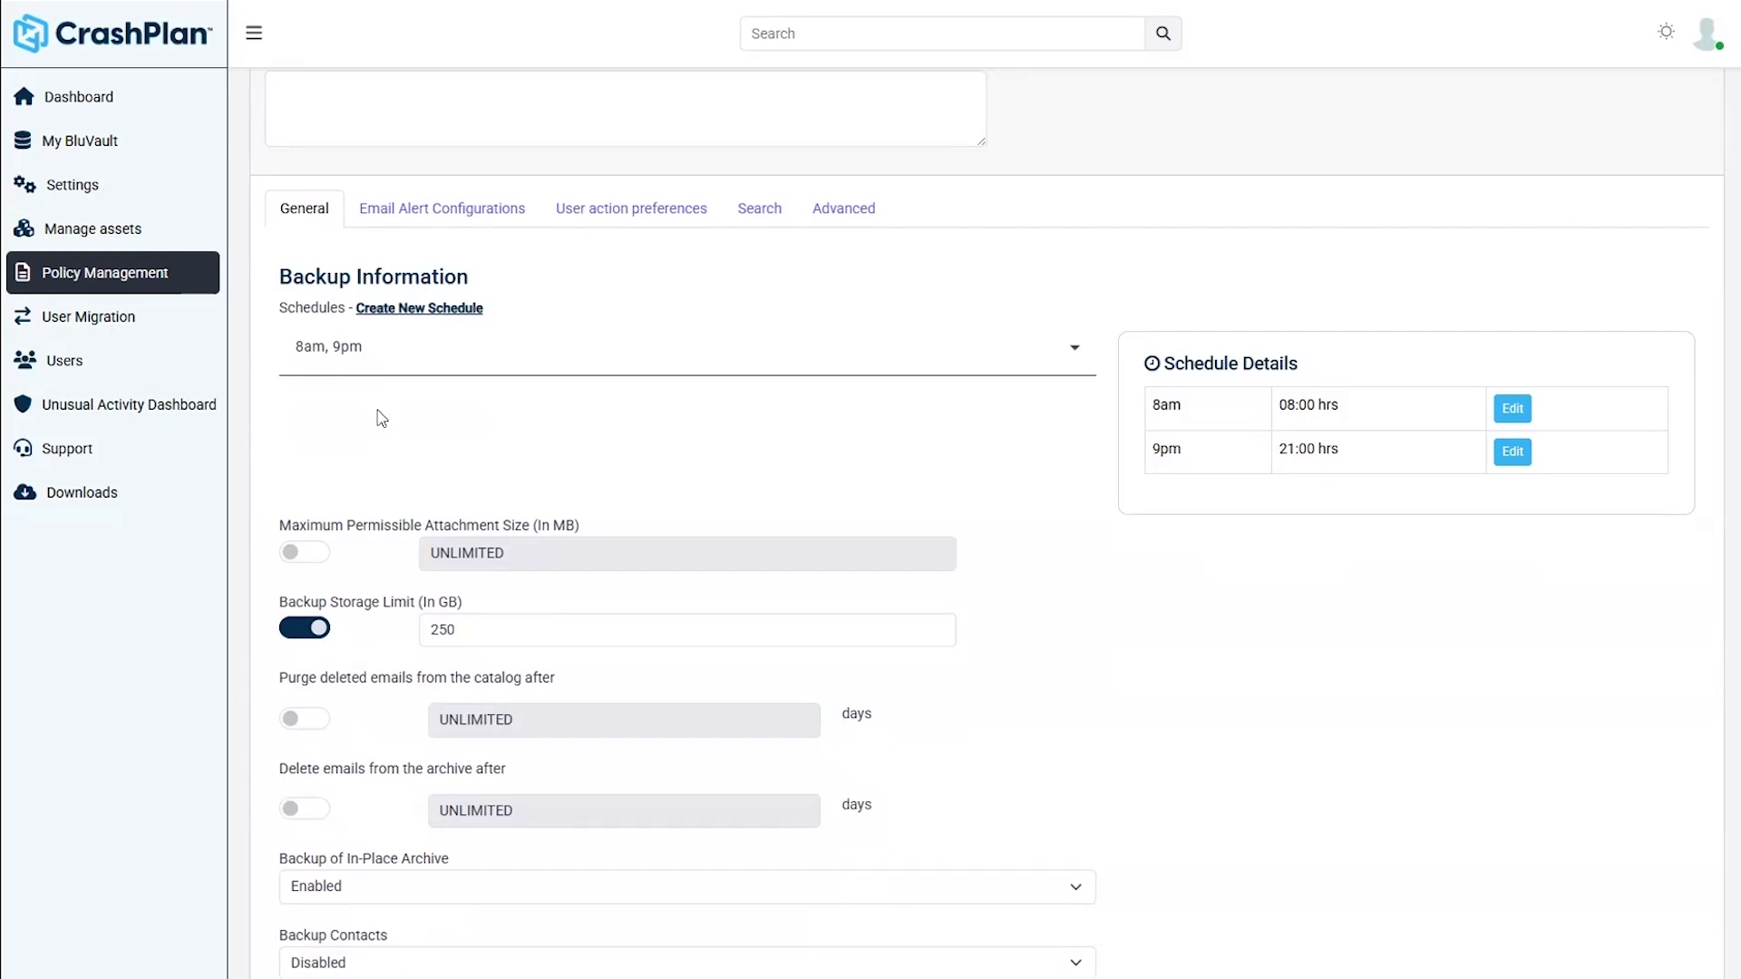
{"action": "left_click", "coordinate": [722, 371]}
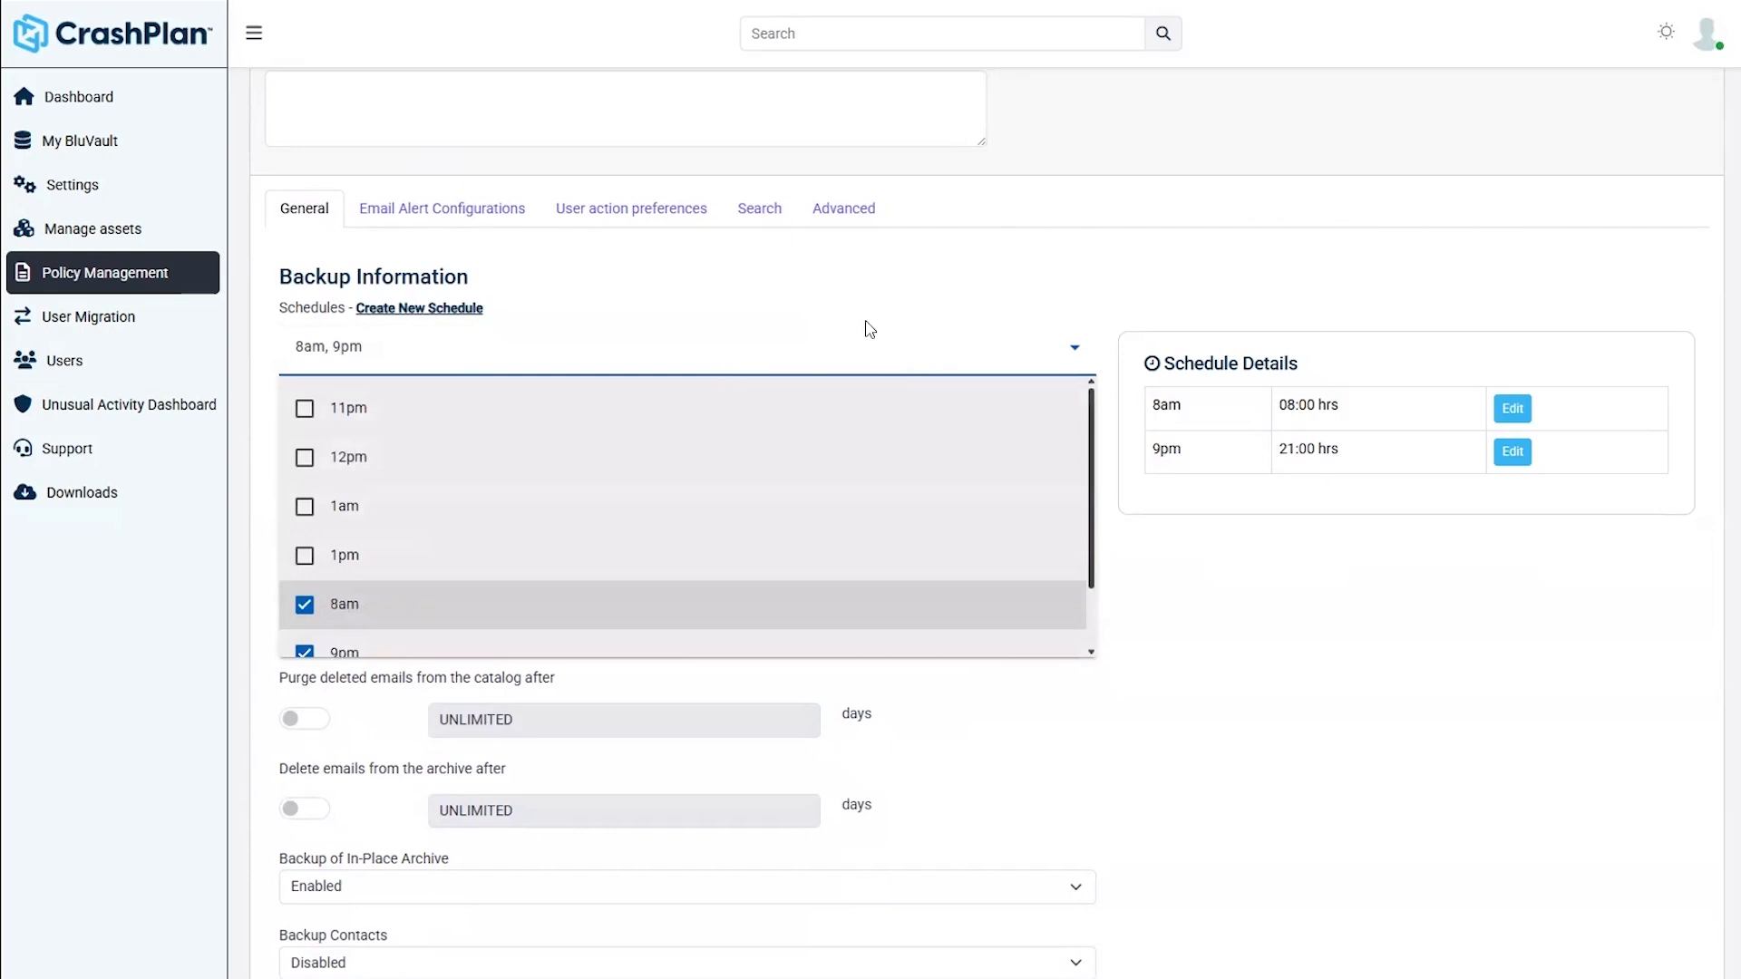
{"action": "left_click", "coordinate": [884, 292]}
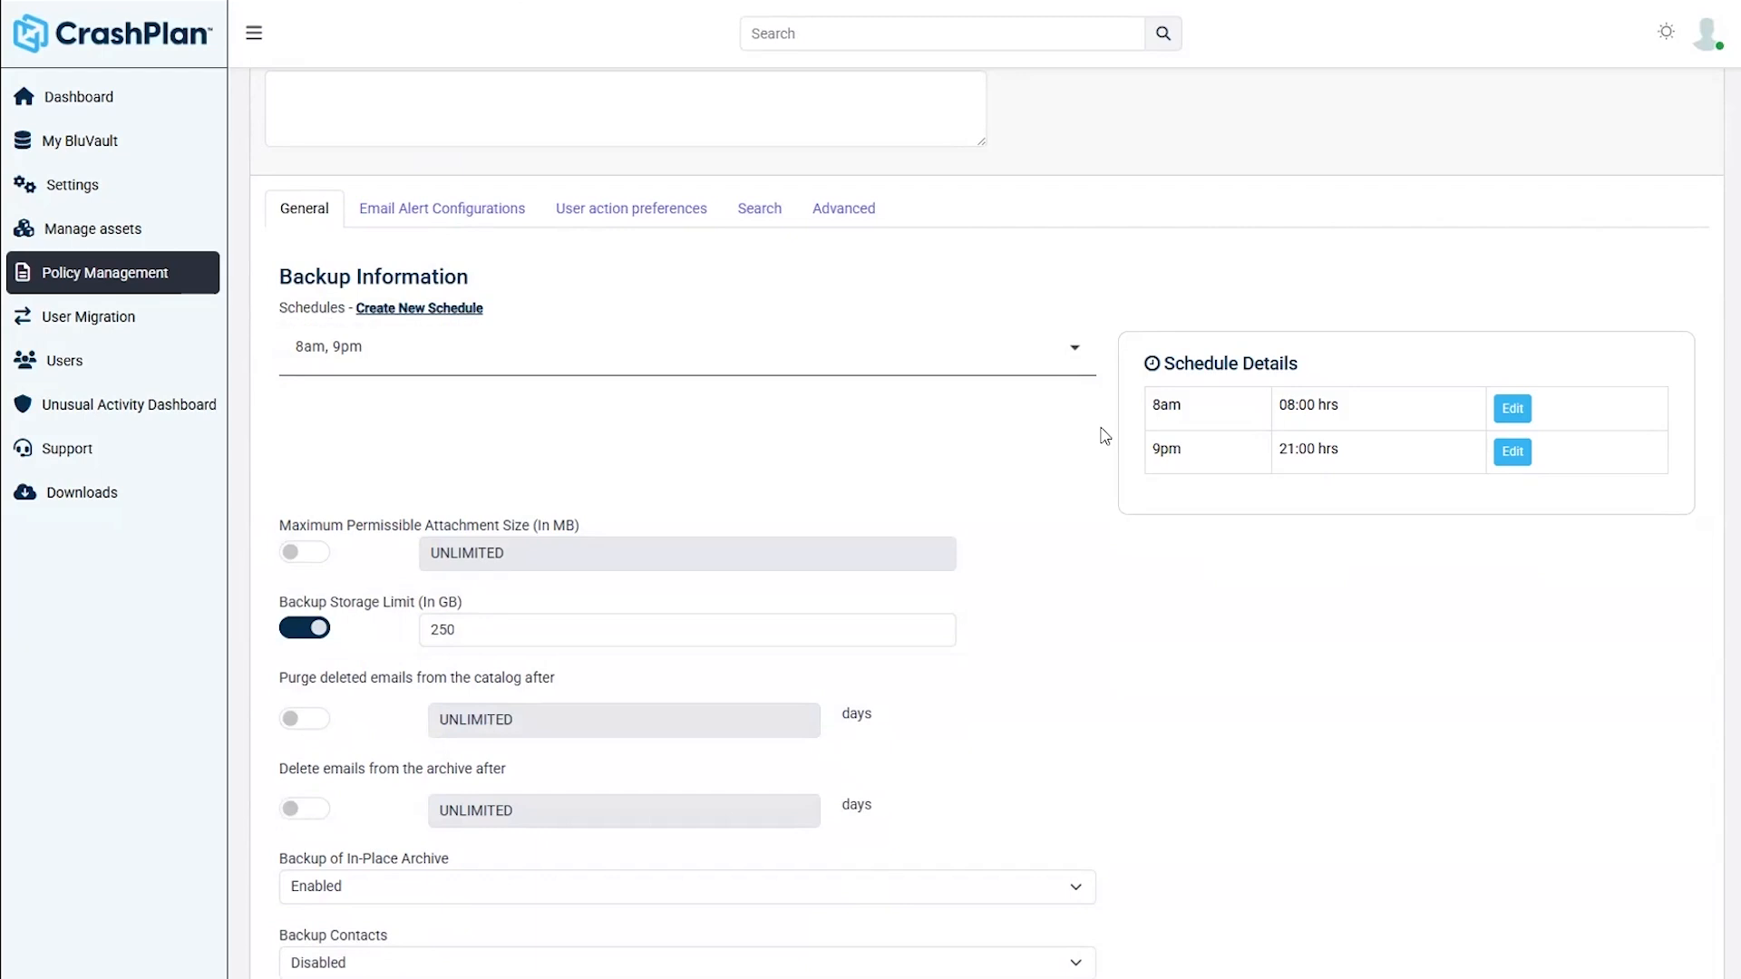
{"action": "scroll", "coordinate": [1105, 436], "scroll_direction": "down", "scroll_amount": 3}
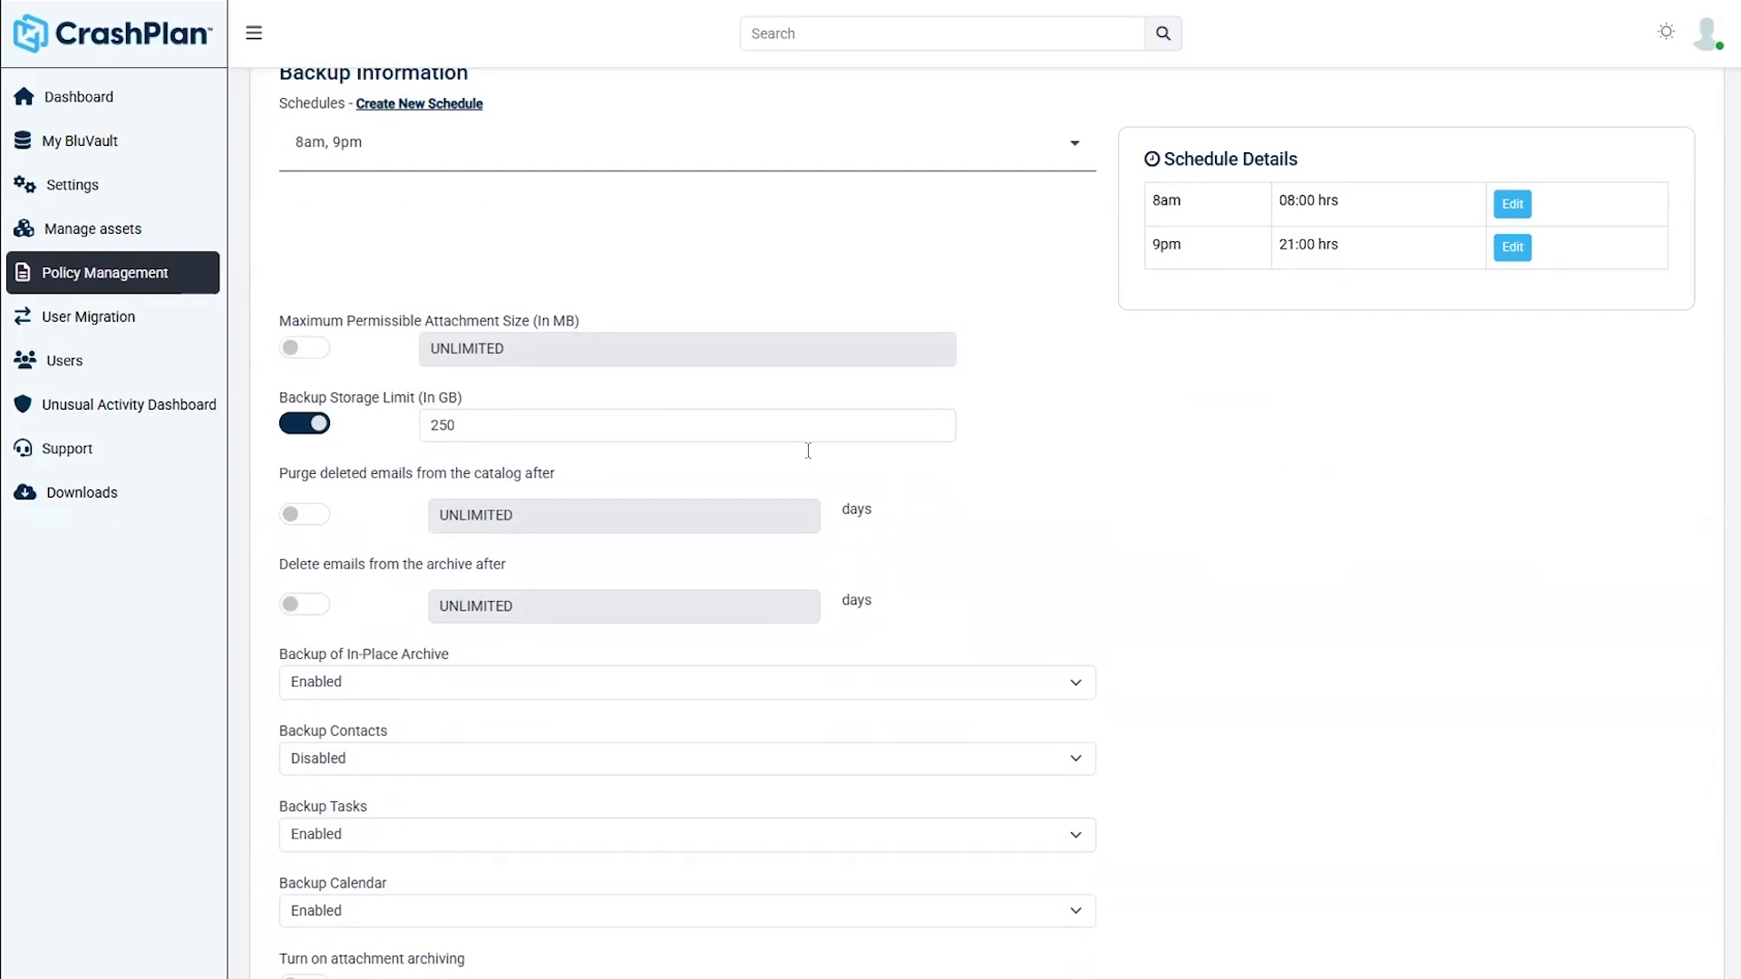
{"action": "left_click", "coordinate": [319, 354]}
{"action": "left_click", "coordinate": [534, 359]}
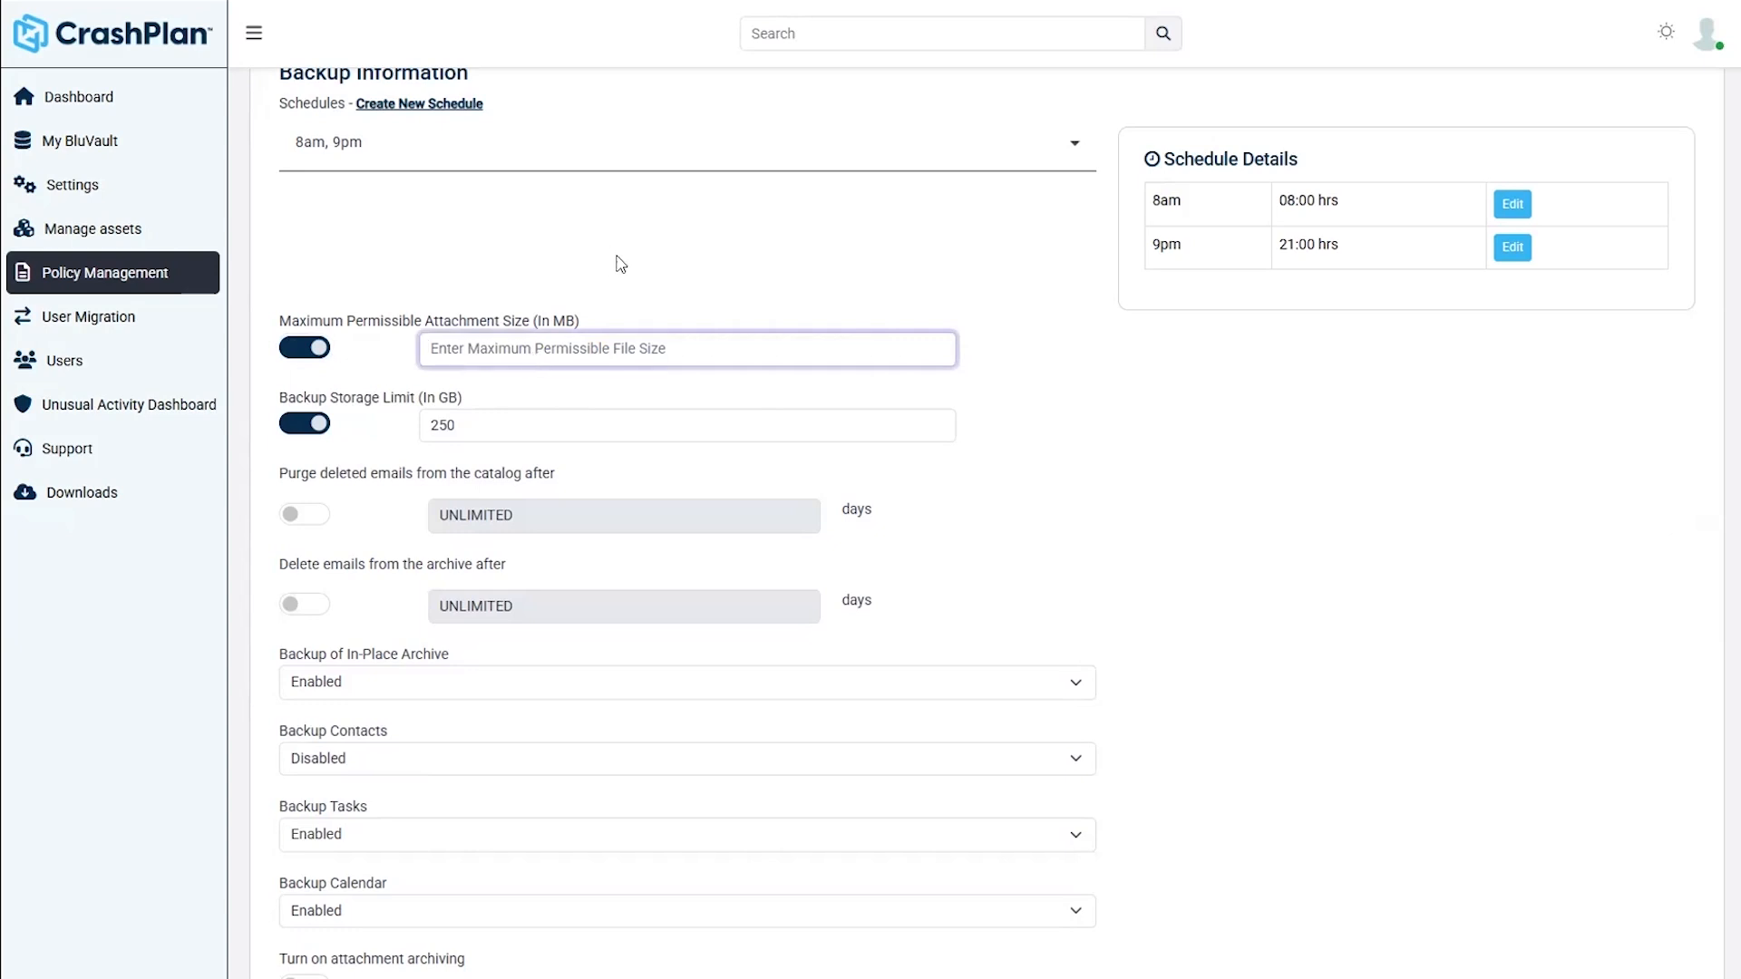
{"action": "type", "text": "10"}
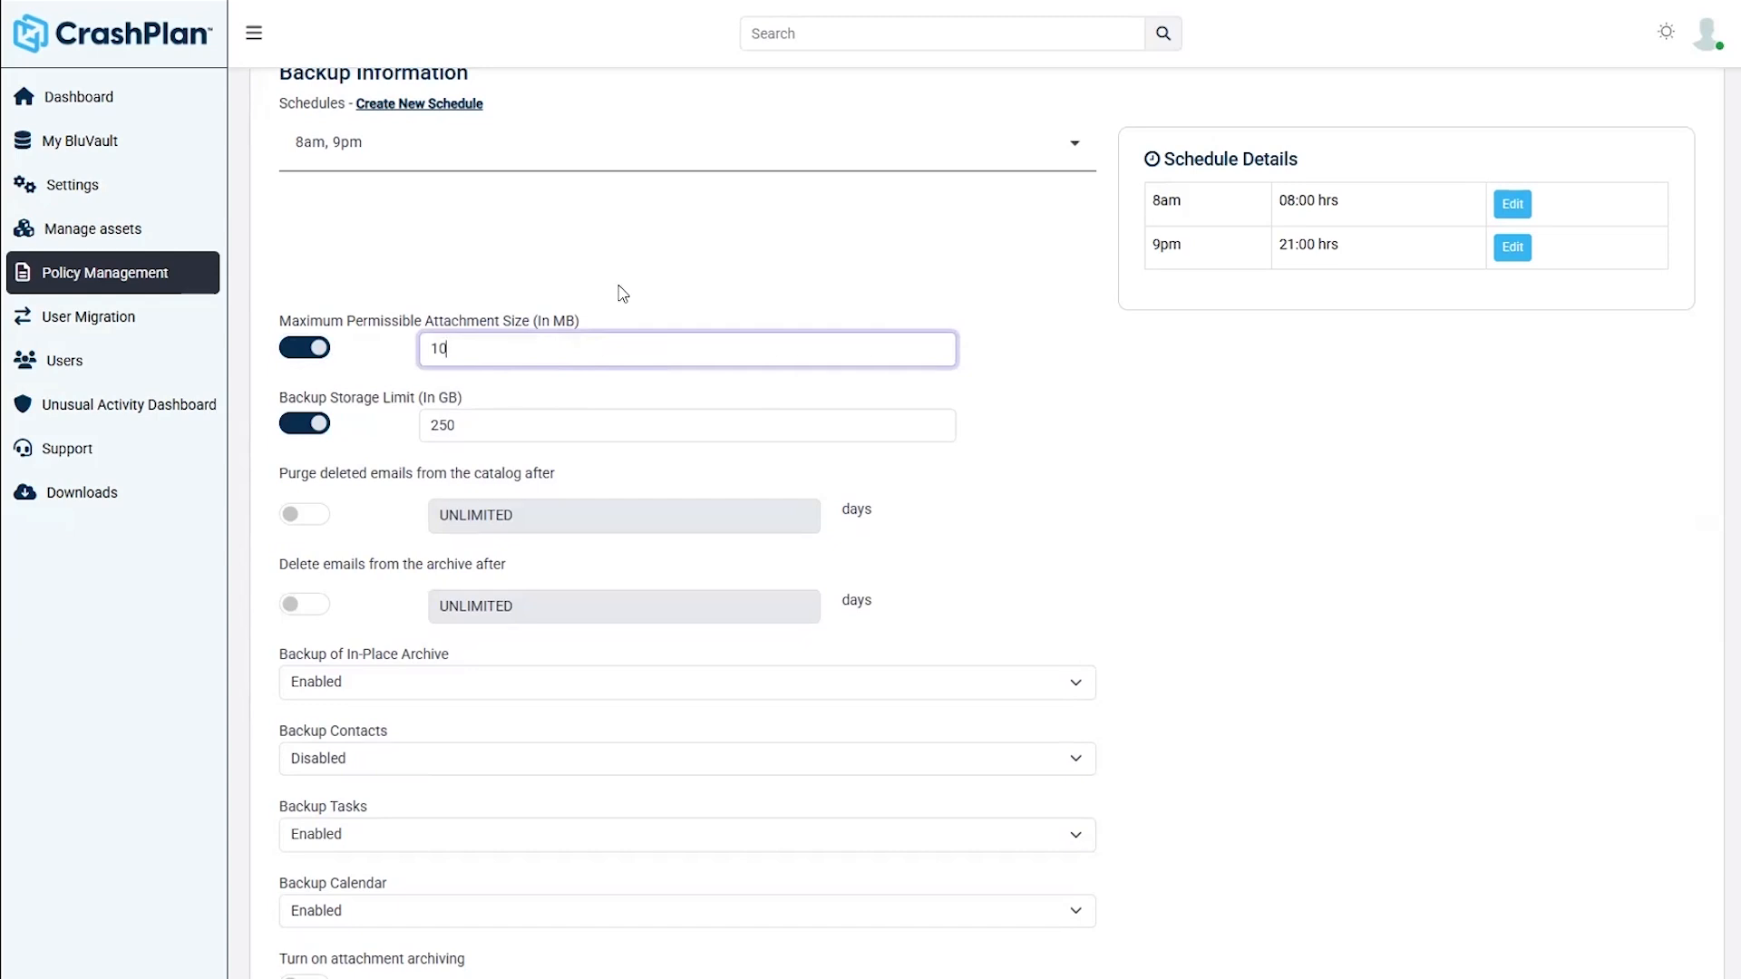
{"action": "left_click", "coordinate": [307, 340]}
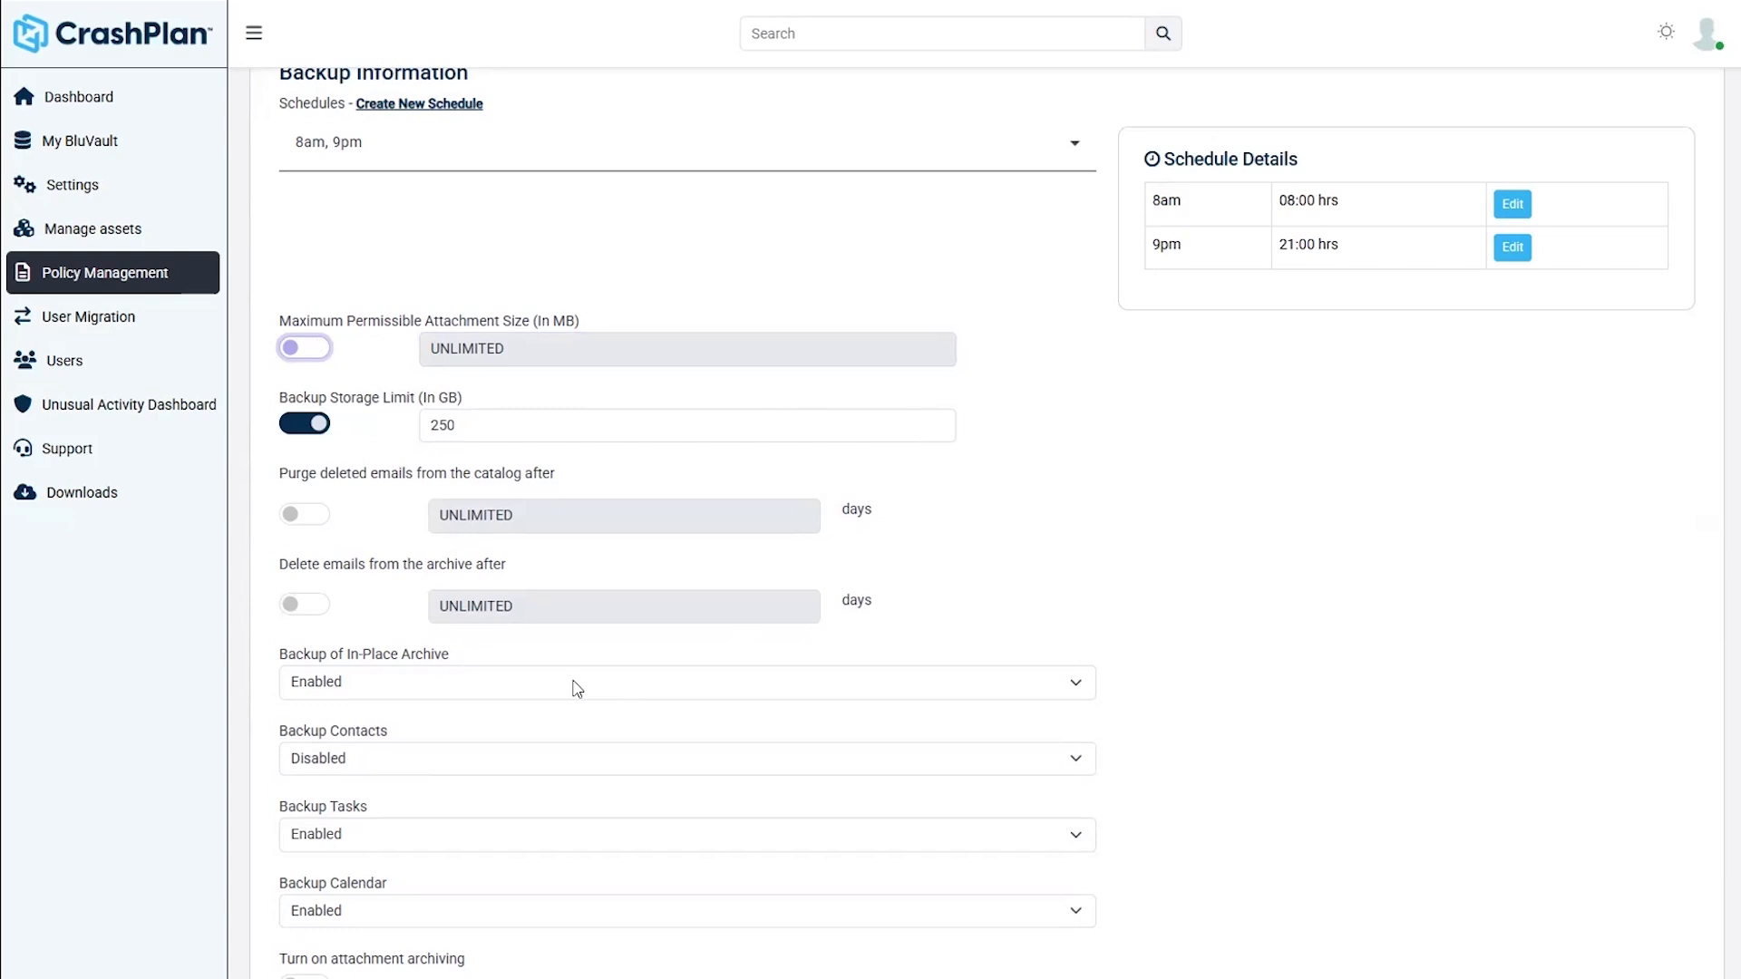
{"action": "left_click", "coordinate": [408, 693]}
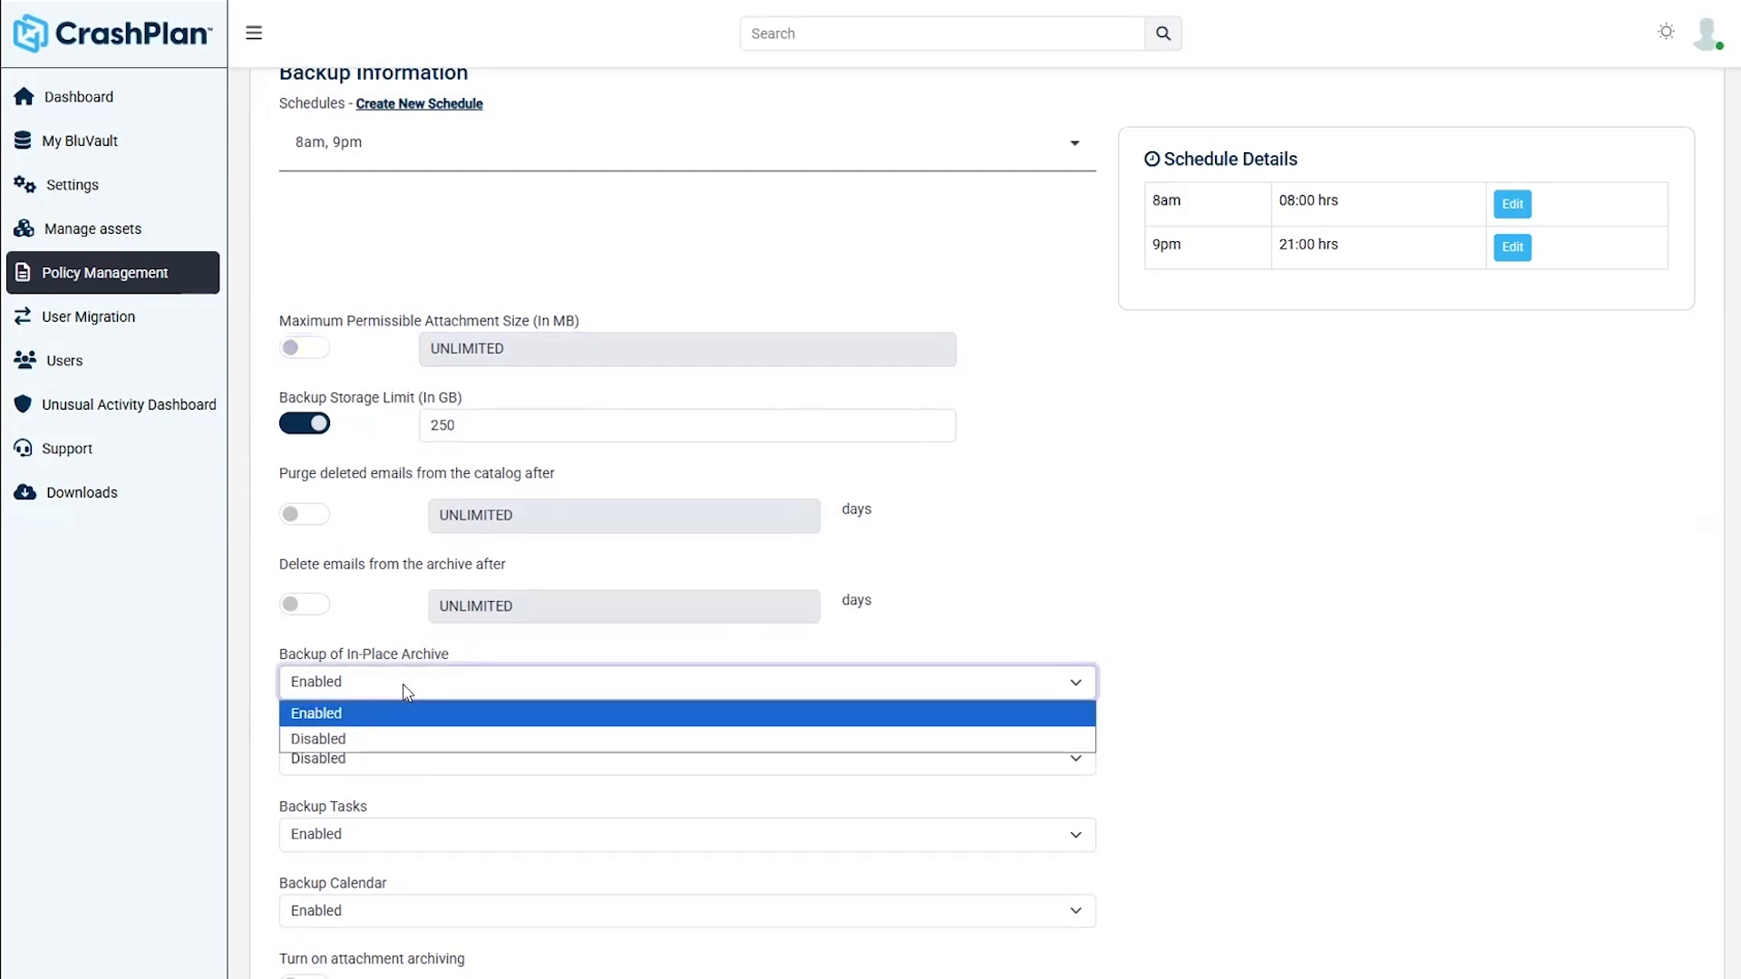
{"action": "left_click", "coordinate": [408, 694]}
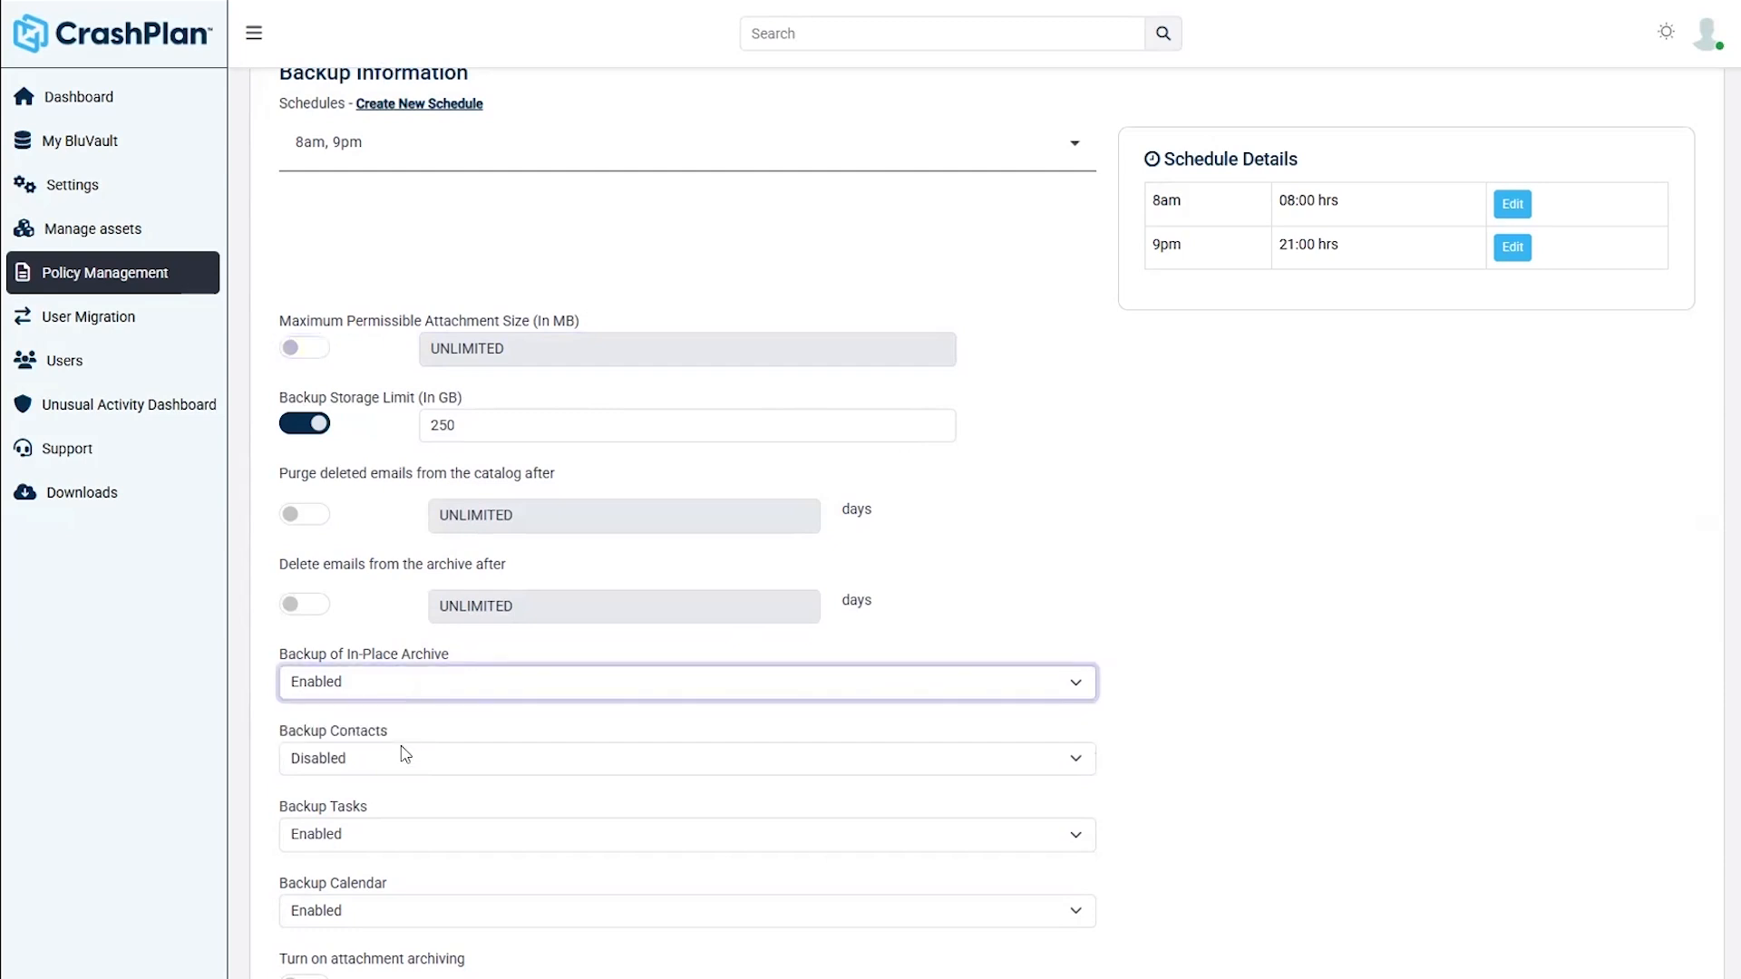
{"action": "scroll", "coordinate": [403, 748], "scroll_direction": "down", "scroll_amount": 2}
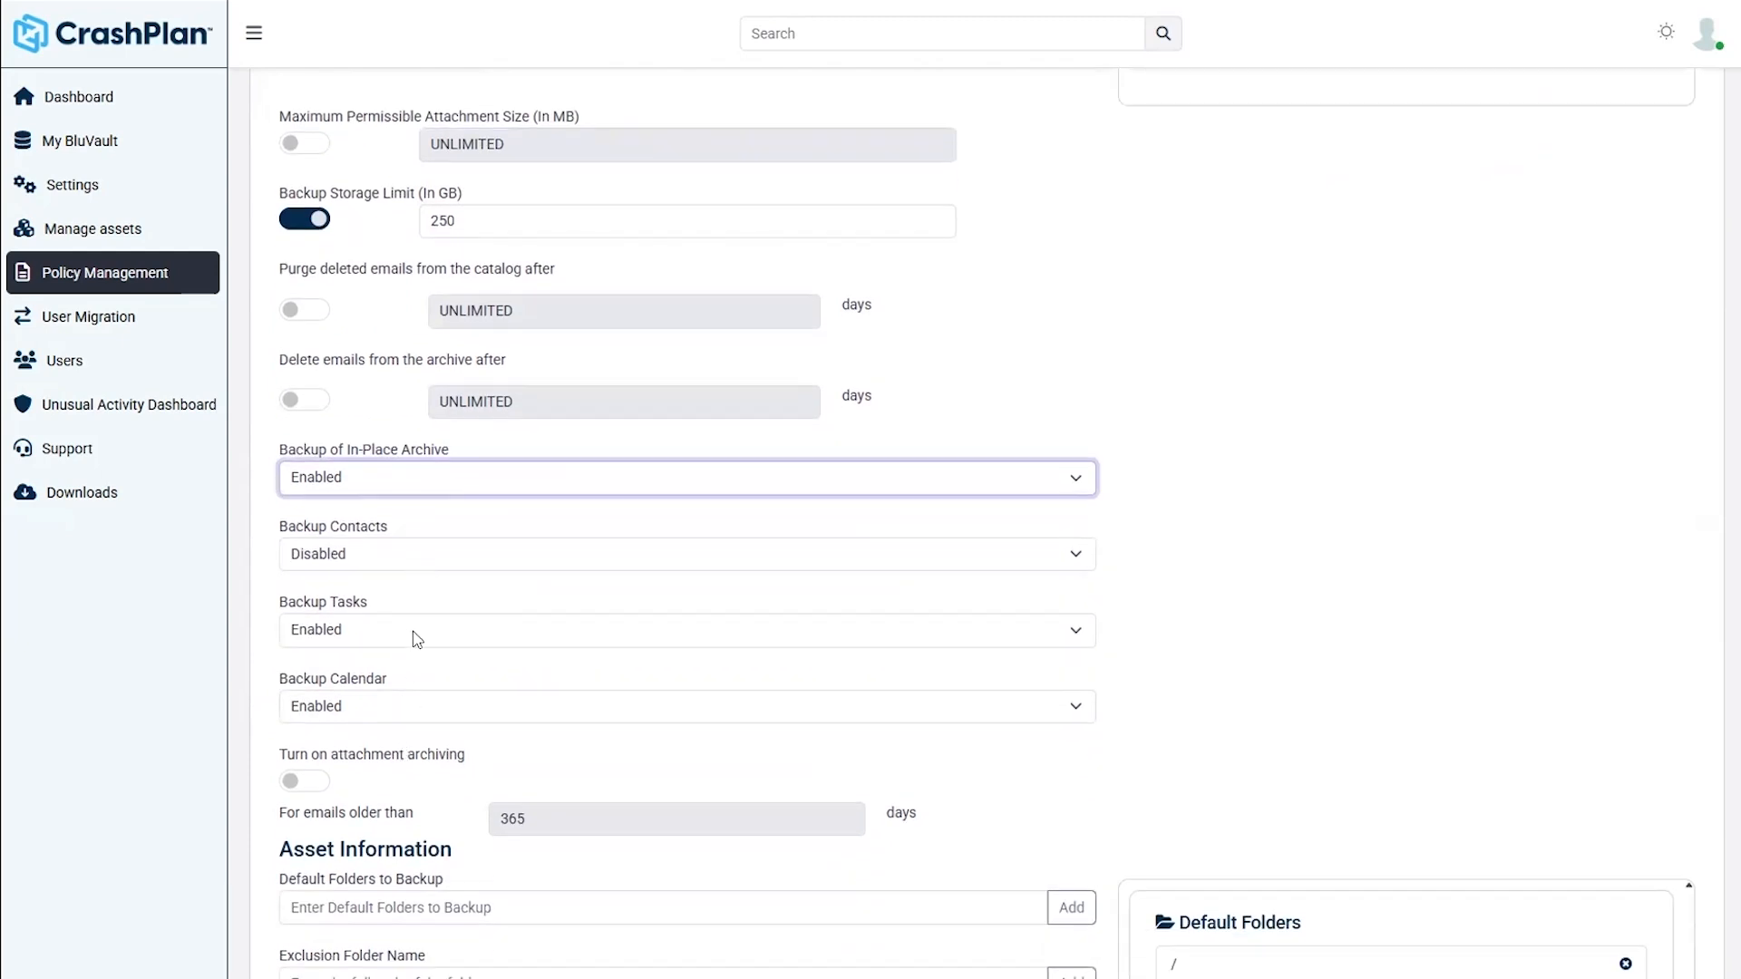
{"action": "left_click", "coordinate": [426, 707]}
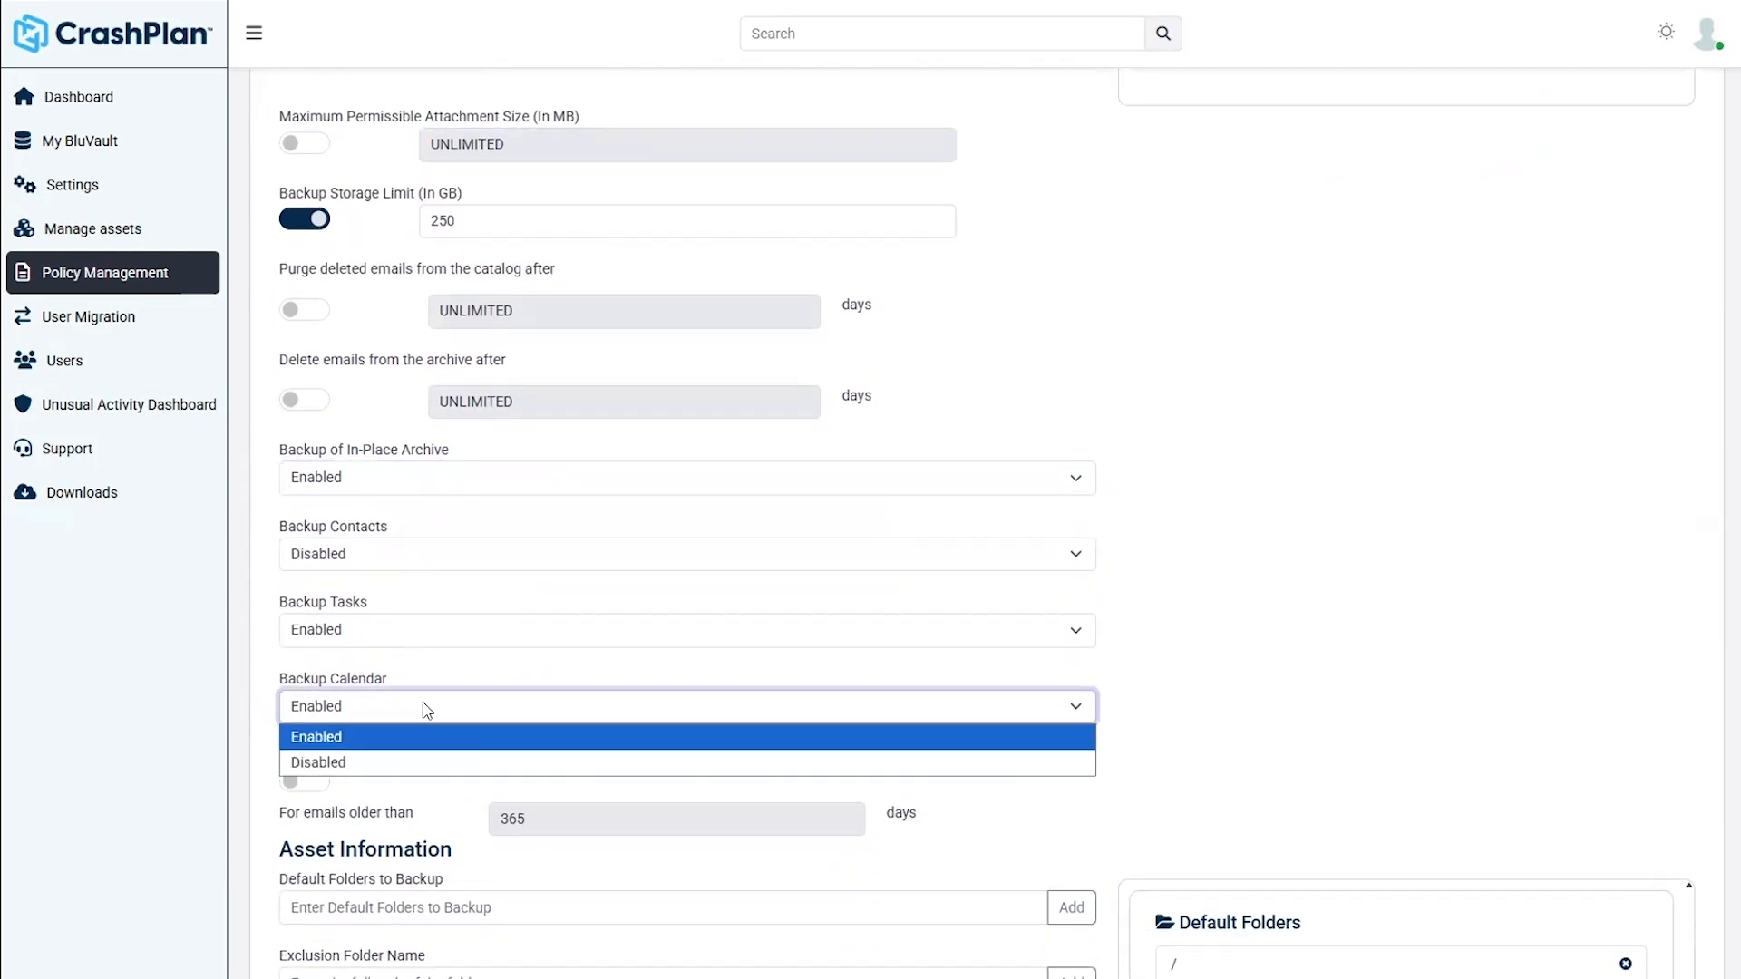
{"action": "left_click", "coordinate": [426, 736]}
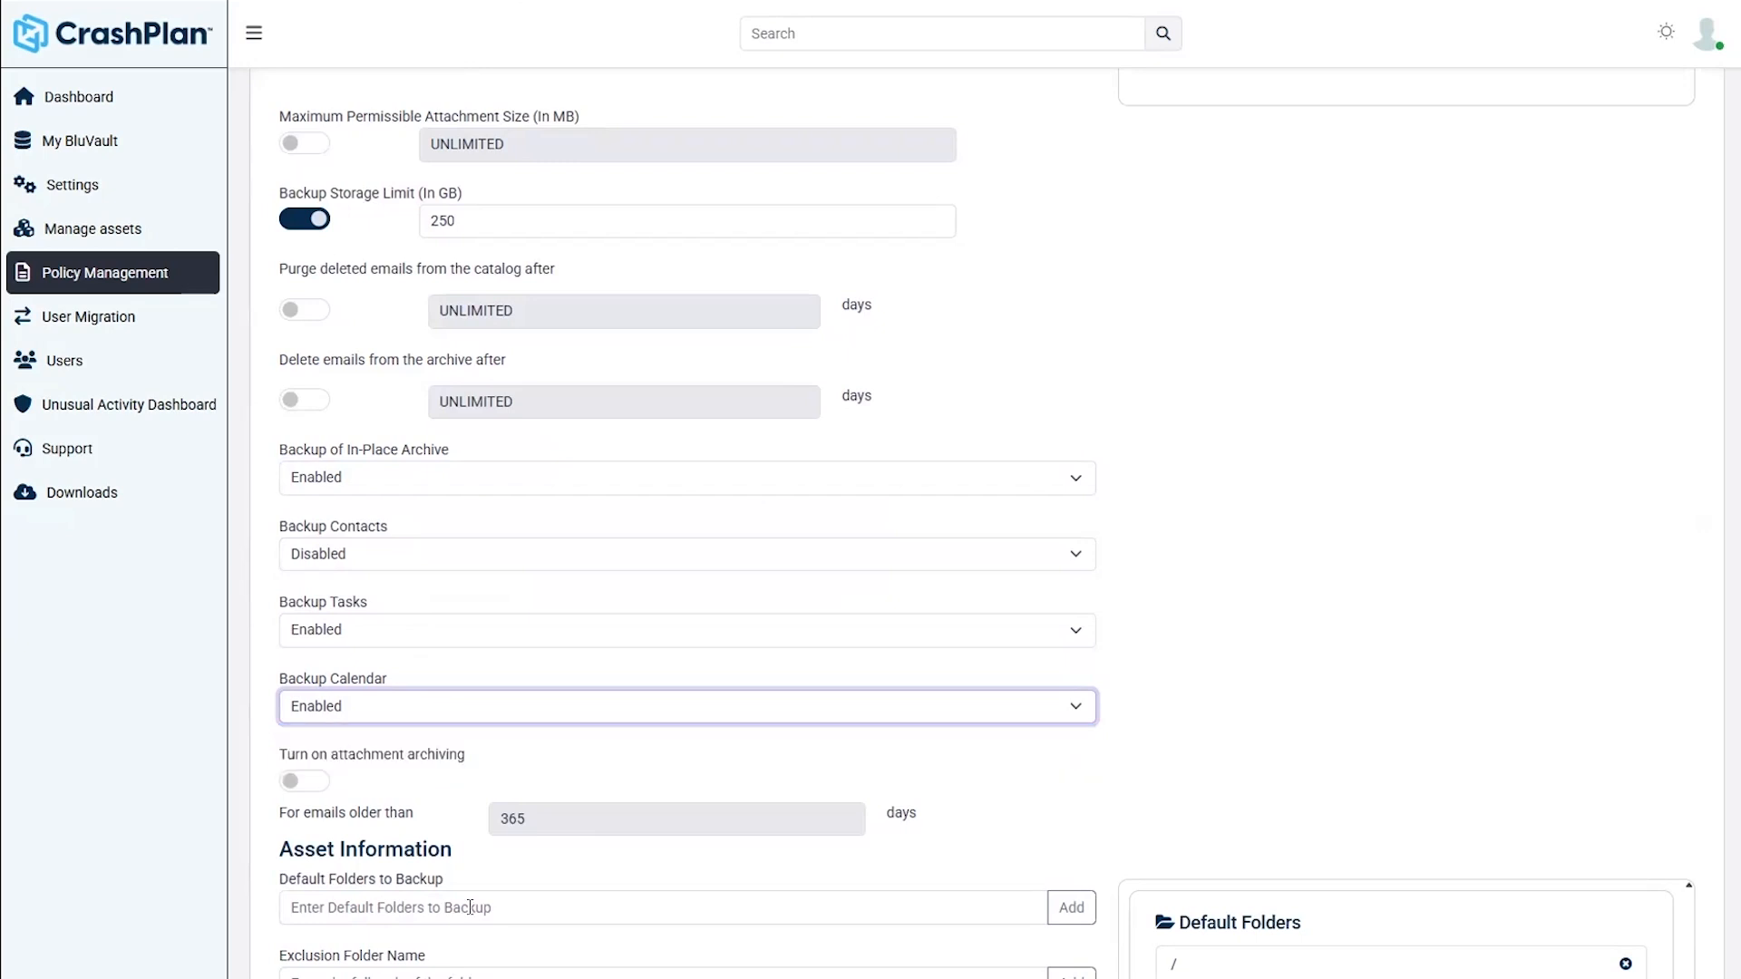
{"action": "scroll", "coordinate": [470, 902], "scroll_direction": "down", "scroll_amount": 2}
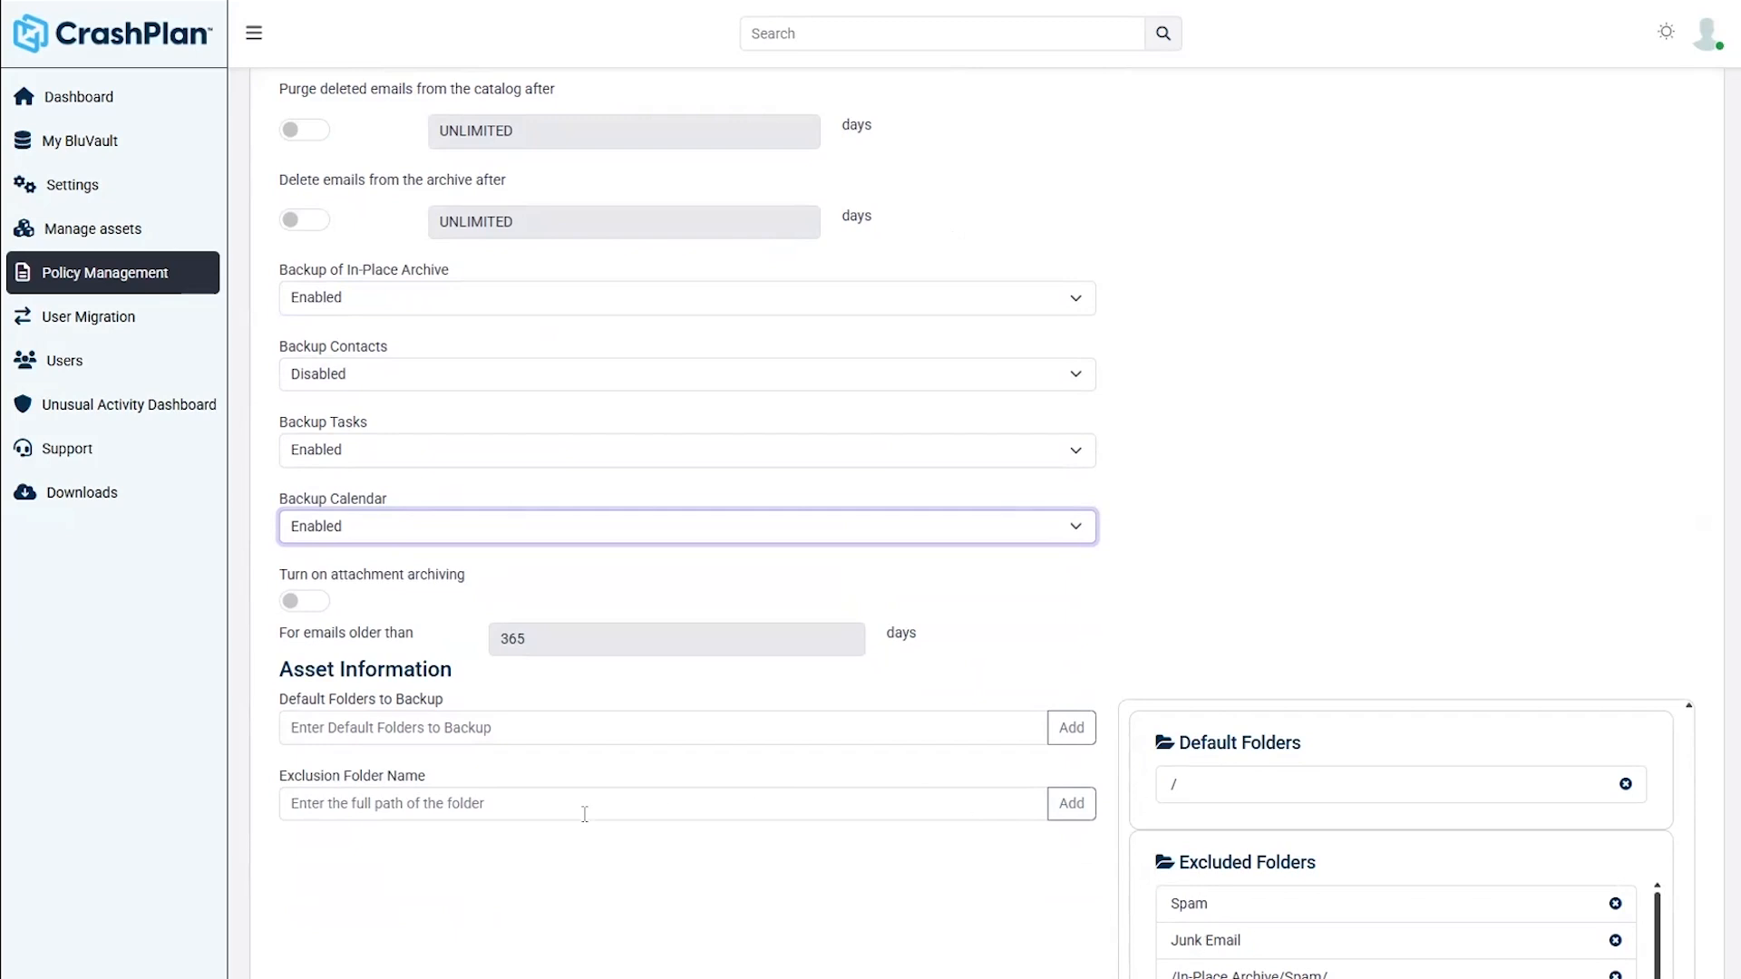
- Switch on the 'Turn on attachment archiving' toggle for emails older than 365 days
{"action": "left_click", "coordinate": [322, 602]}
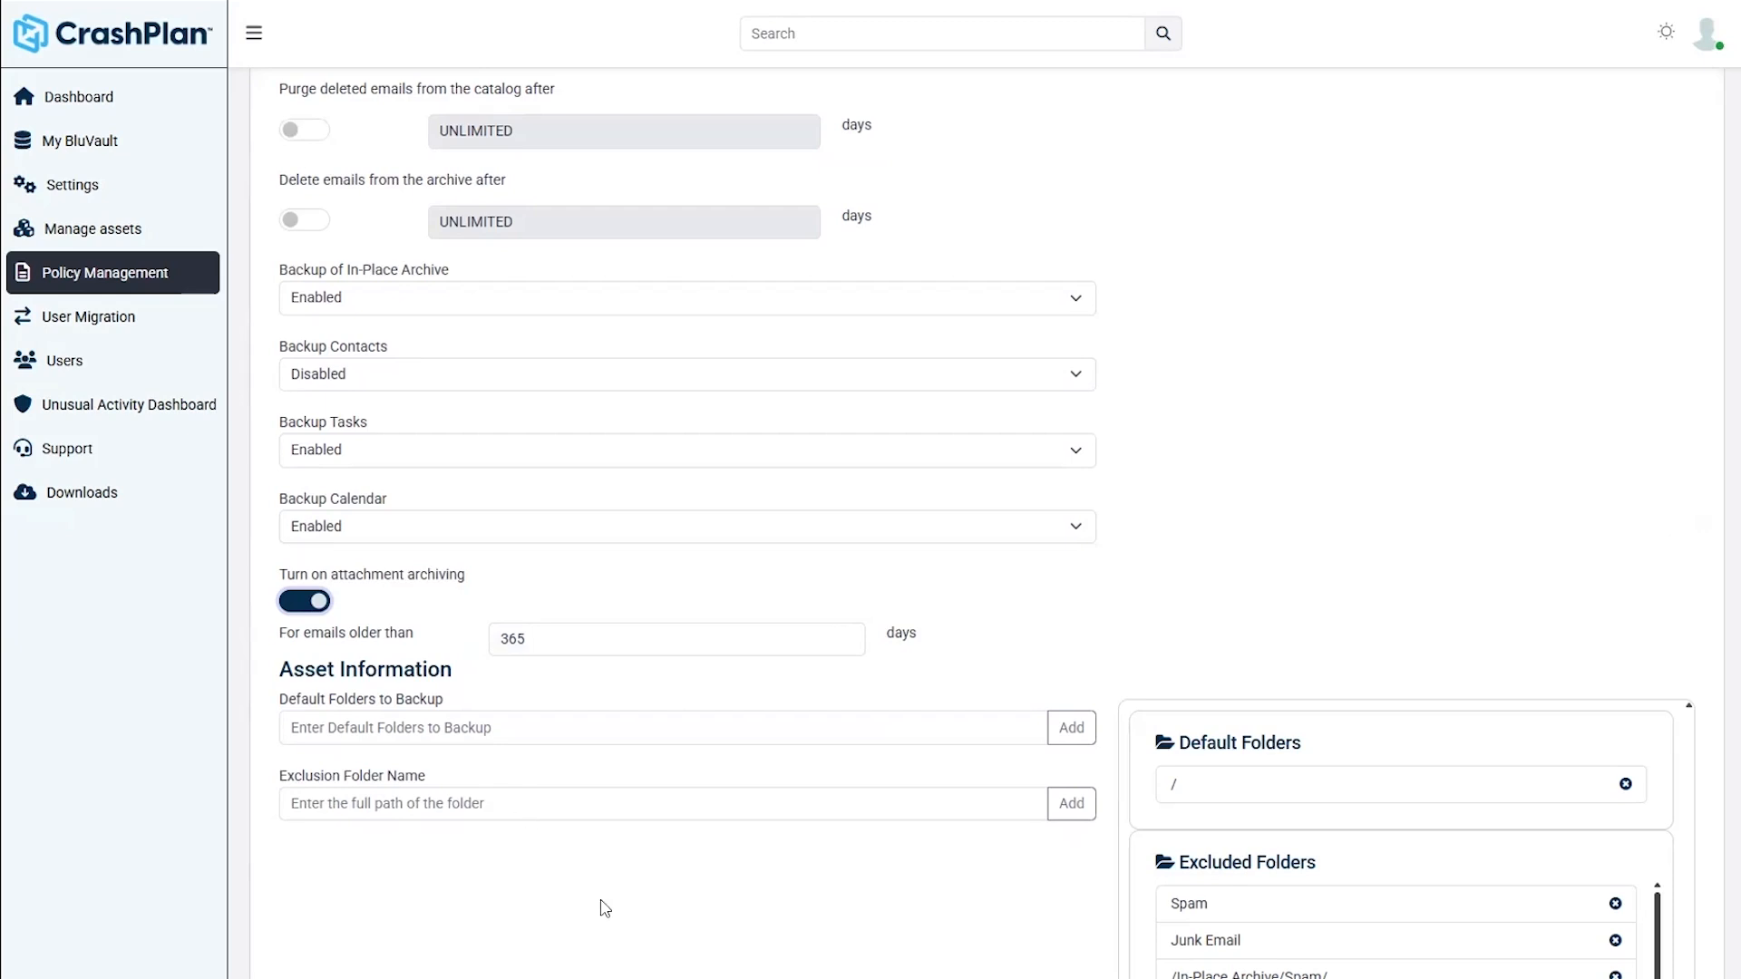
- Scroll back to the top of the Edit Policy page
{"action": "scroll", "coordinate": [605, 909], "scroll_direction": "up", "scroll_amount": 10}
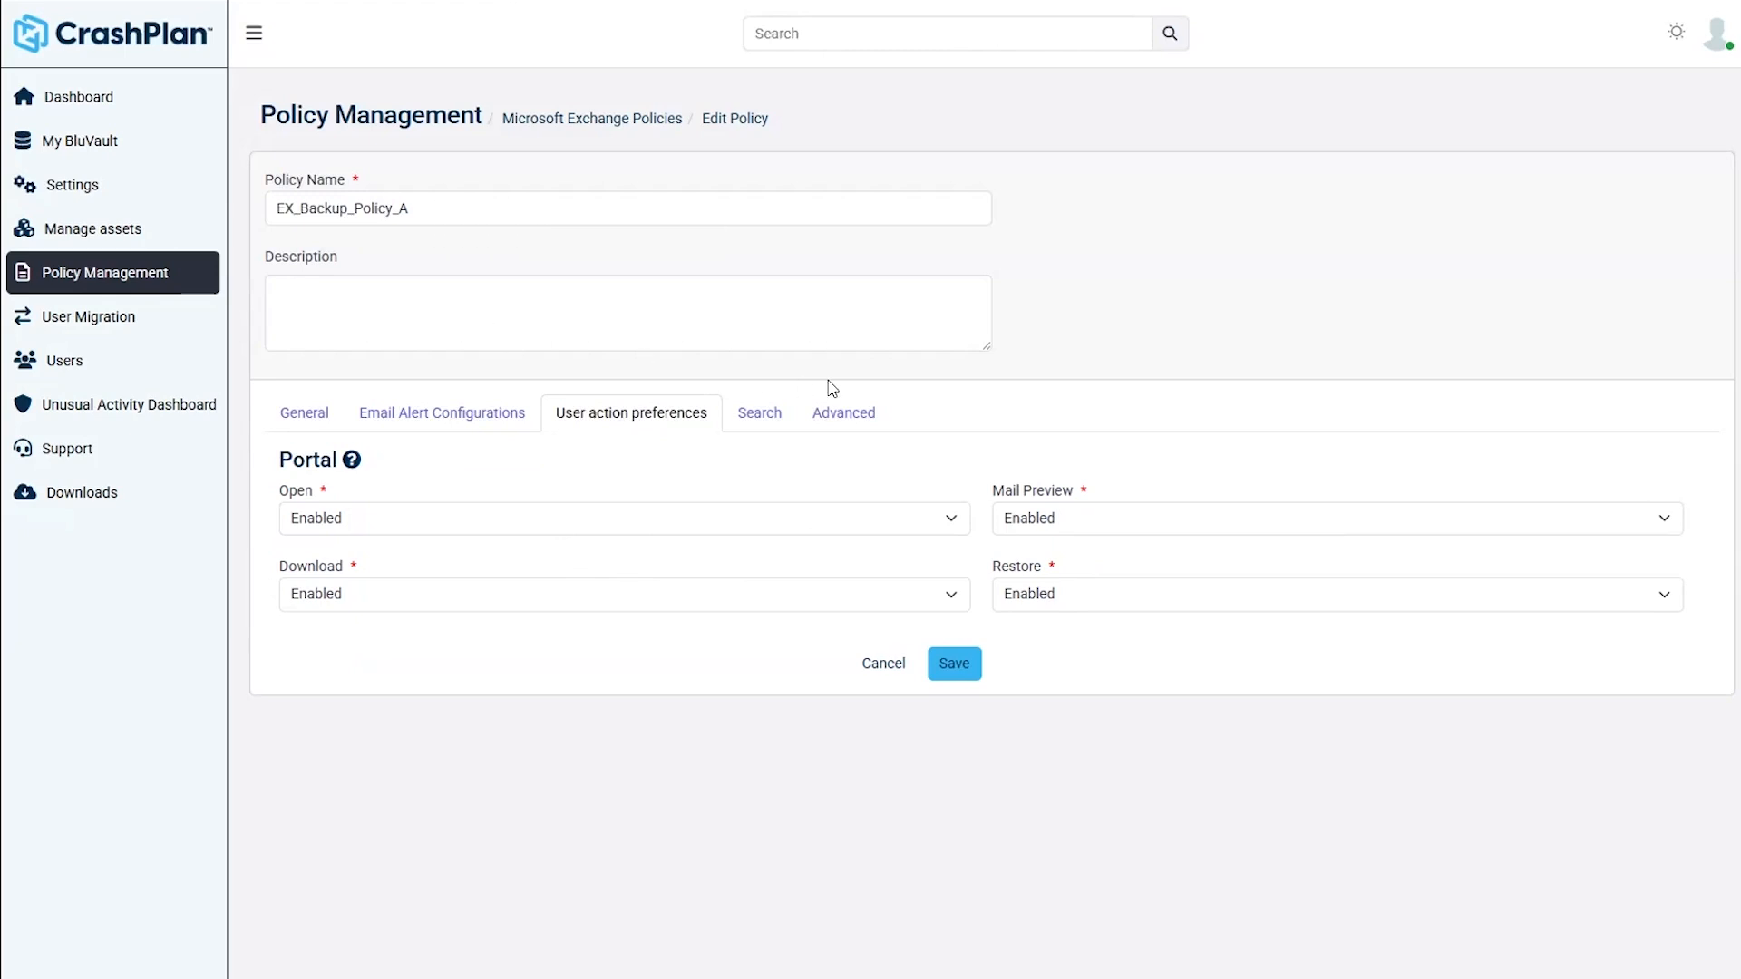
- Show the Advanced tab with Legal Hold, Web Based Login and inactive-asset deletion settings
{"action": "left_click", "coordinate": [843, 412]}
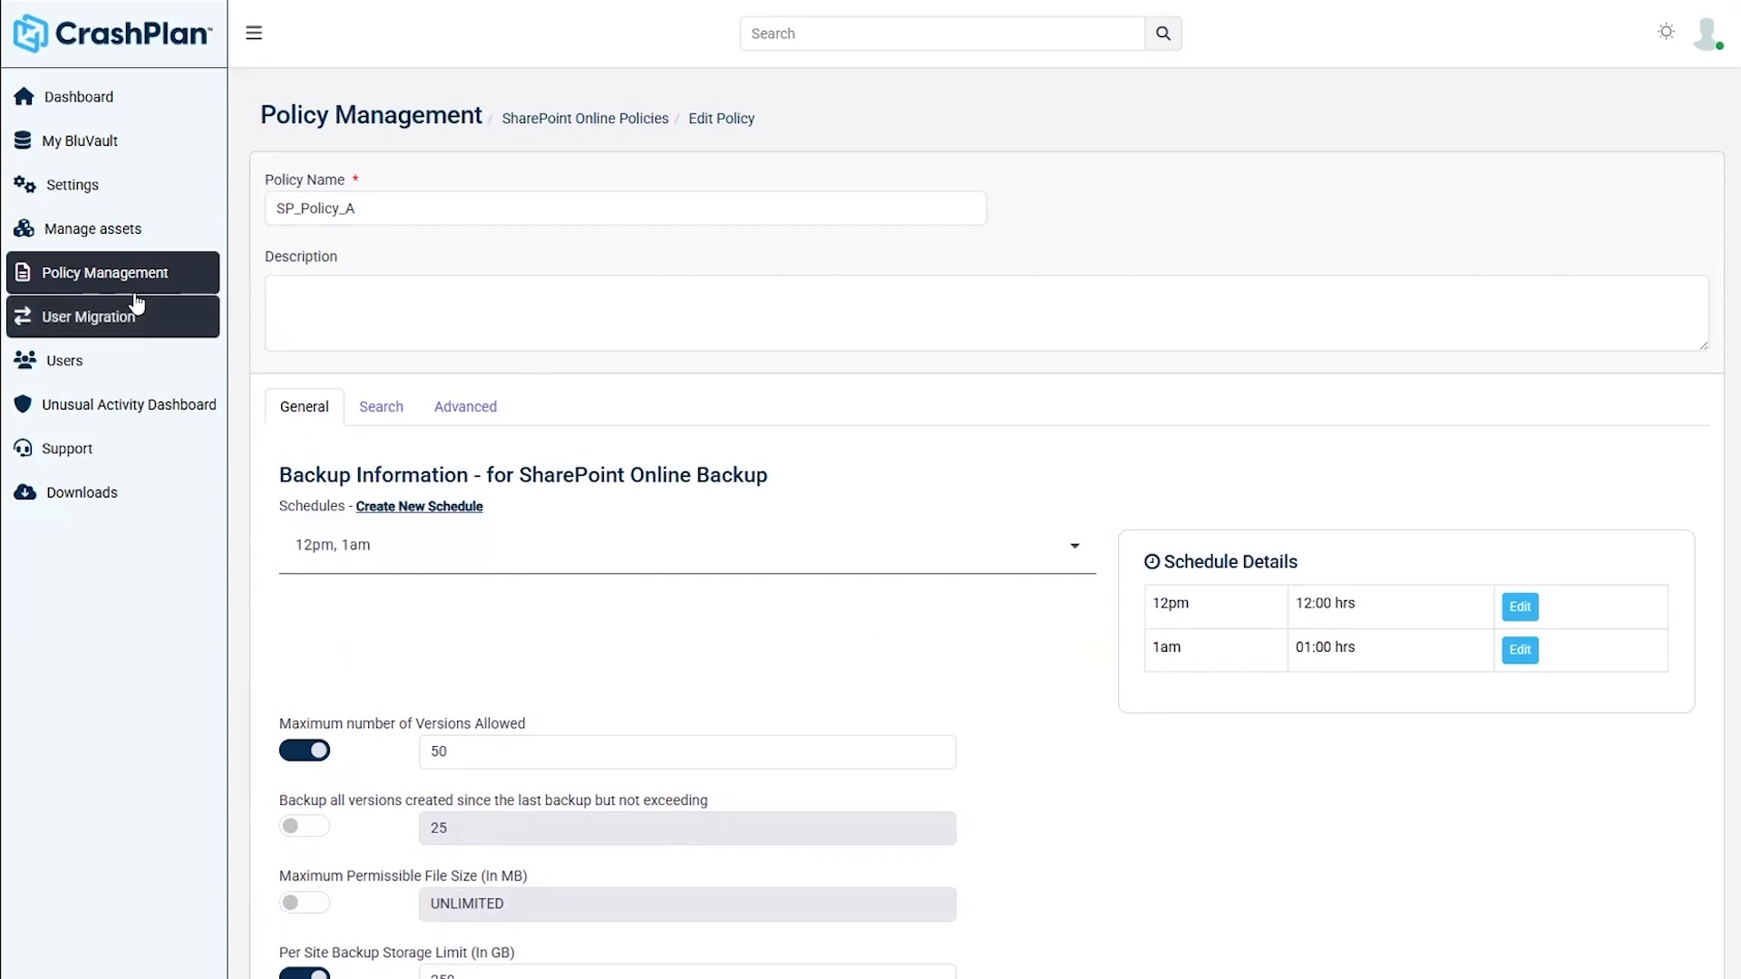
- Go from Policy Management to the Users list in User Management
{"action": "left_click", "coordinate": [143, 277]}
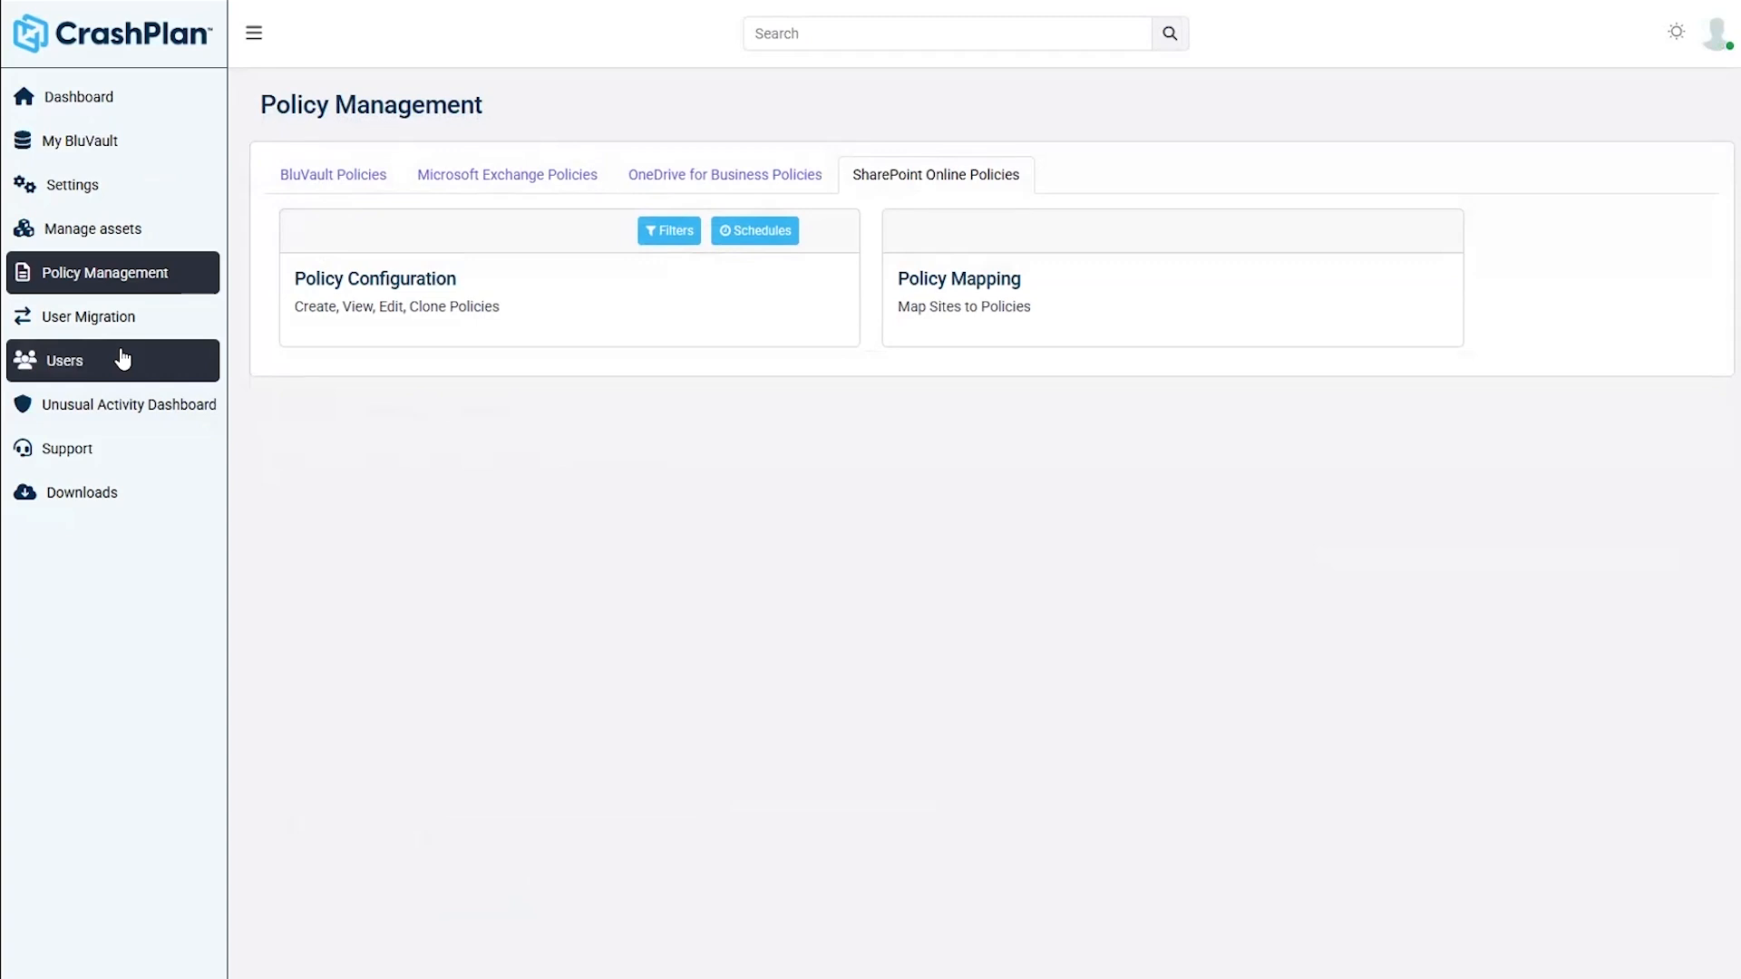
{"action": "left_click", "coordinate": [54, 374]}
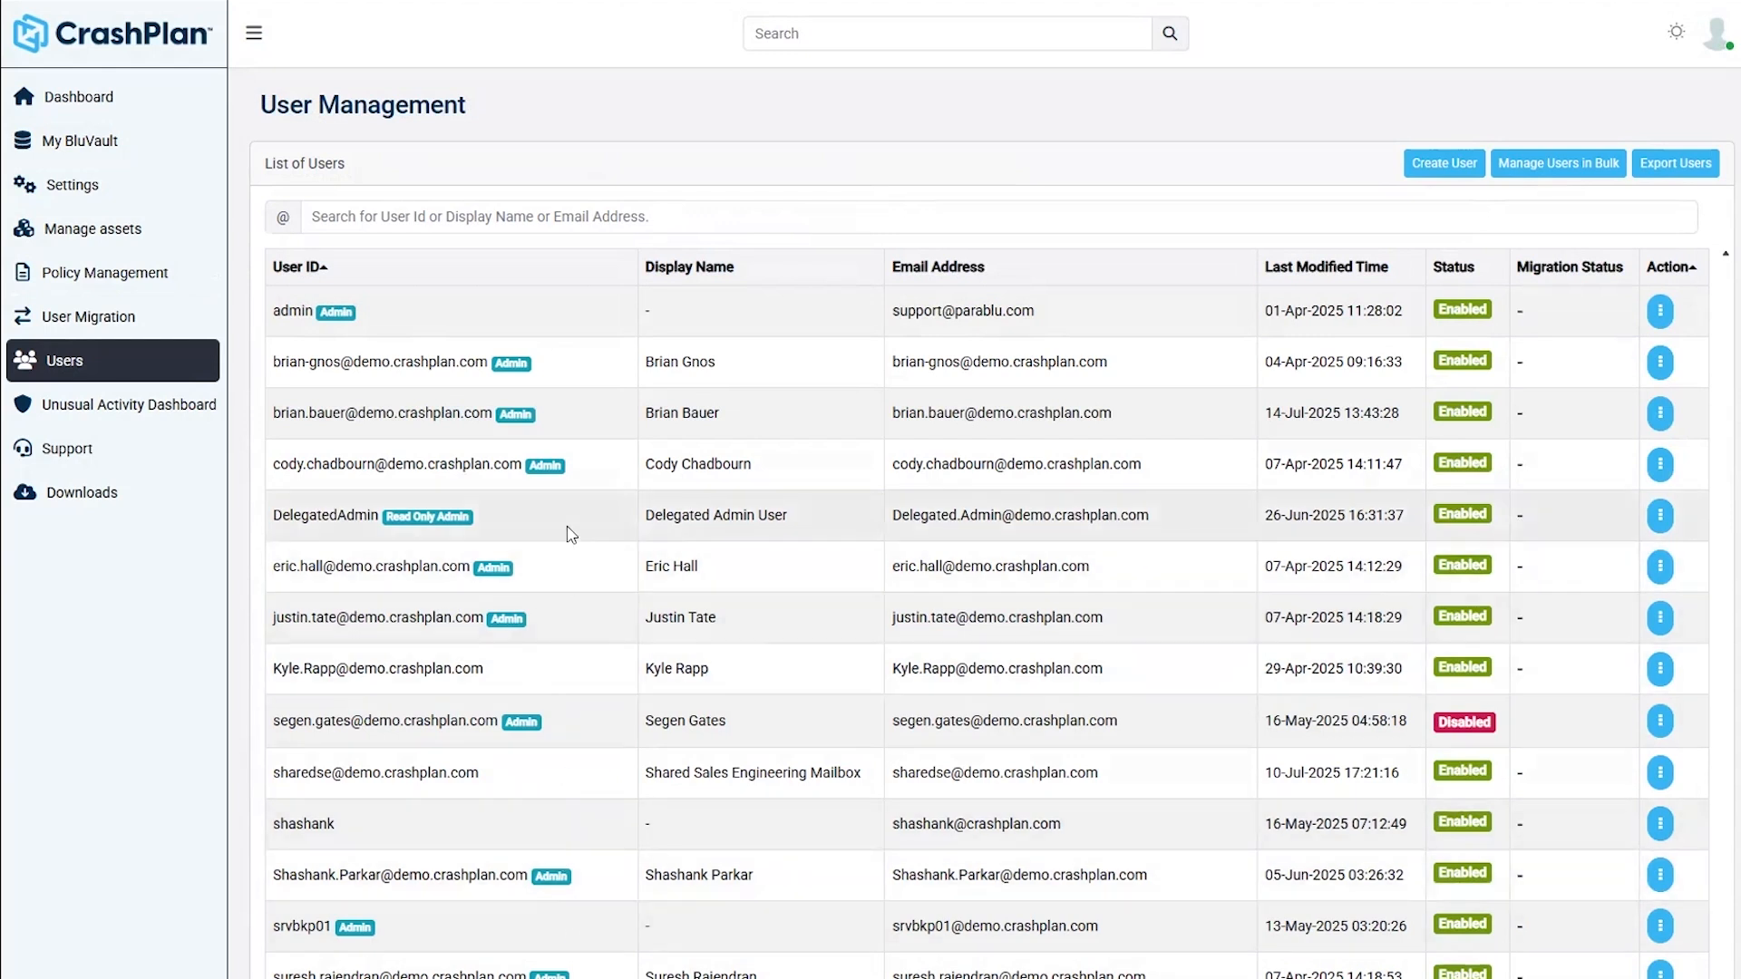
- Choose Edit Profile from the DelegatedAdmin user's Action menu
{"action": "left_click", "coordinate": [1660, 515]}
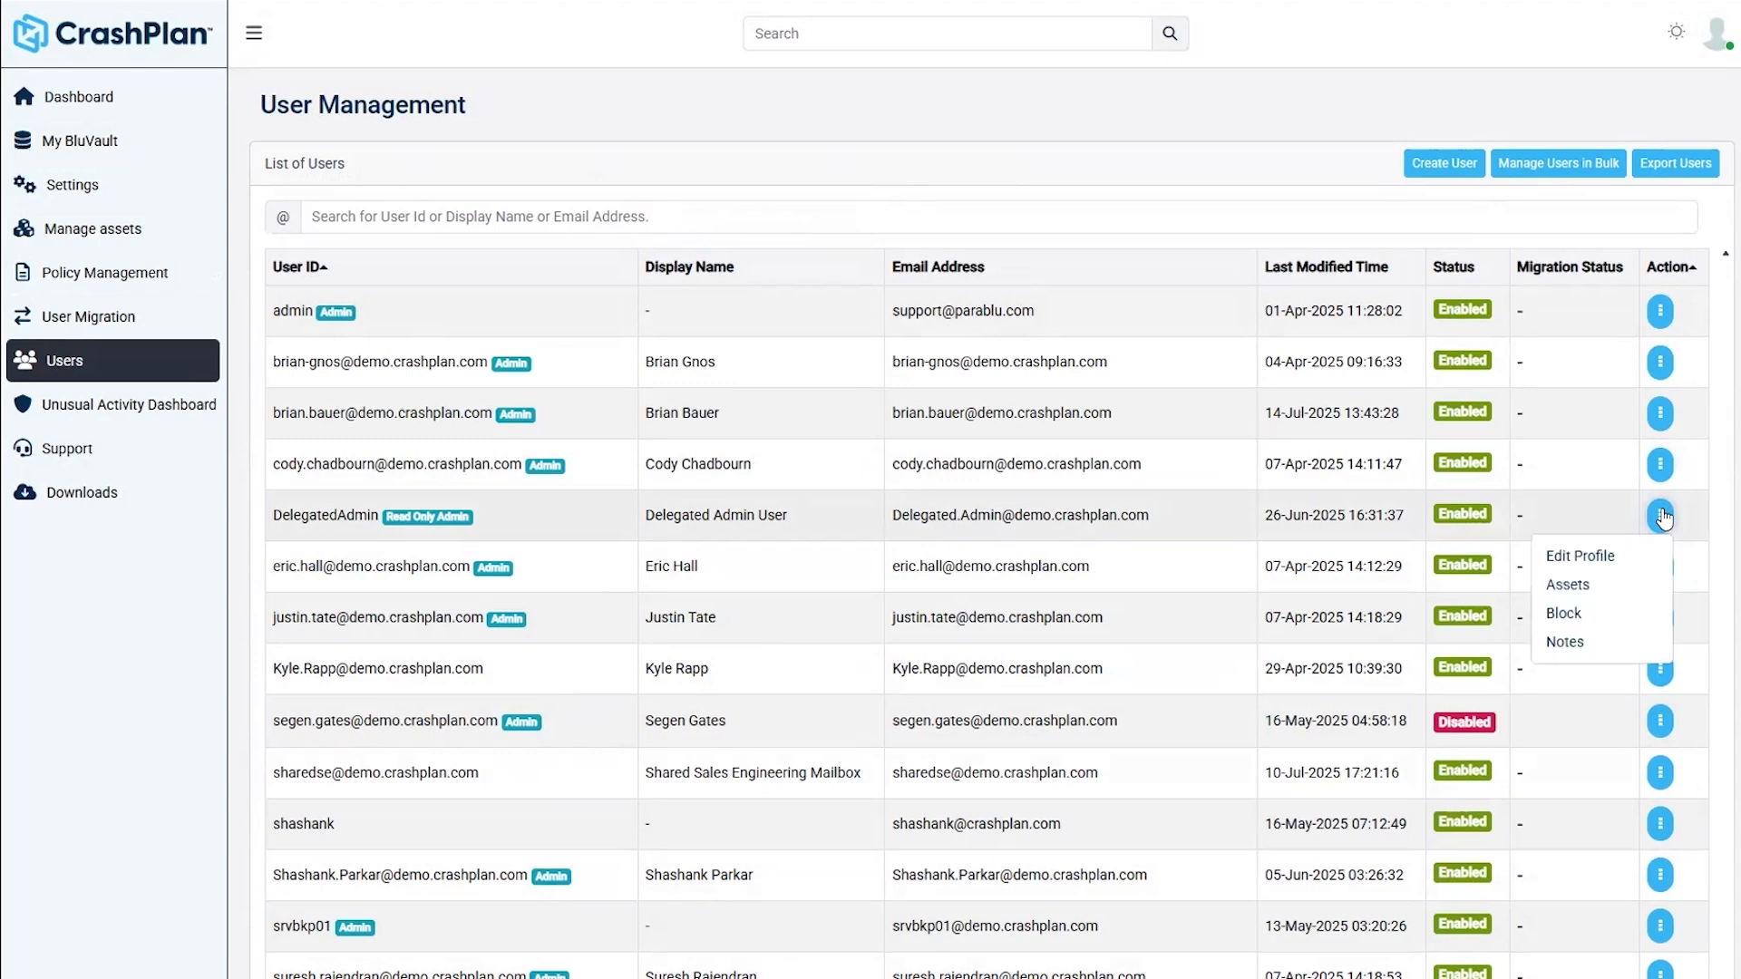
{"action": "left_click", "coordinate": [1579, 555]}
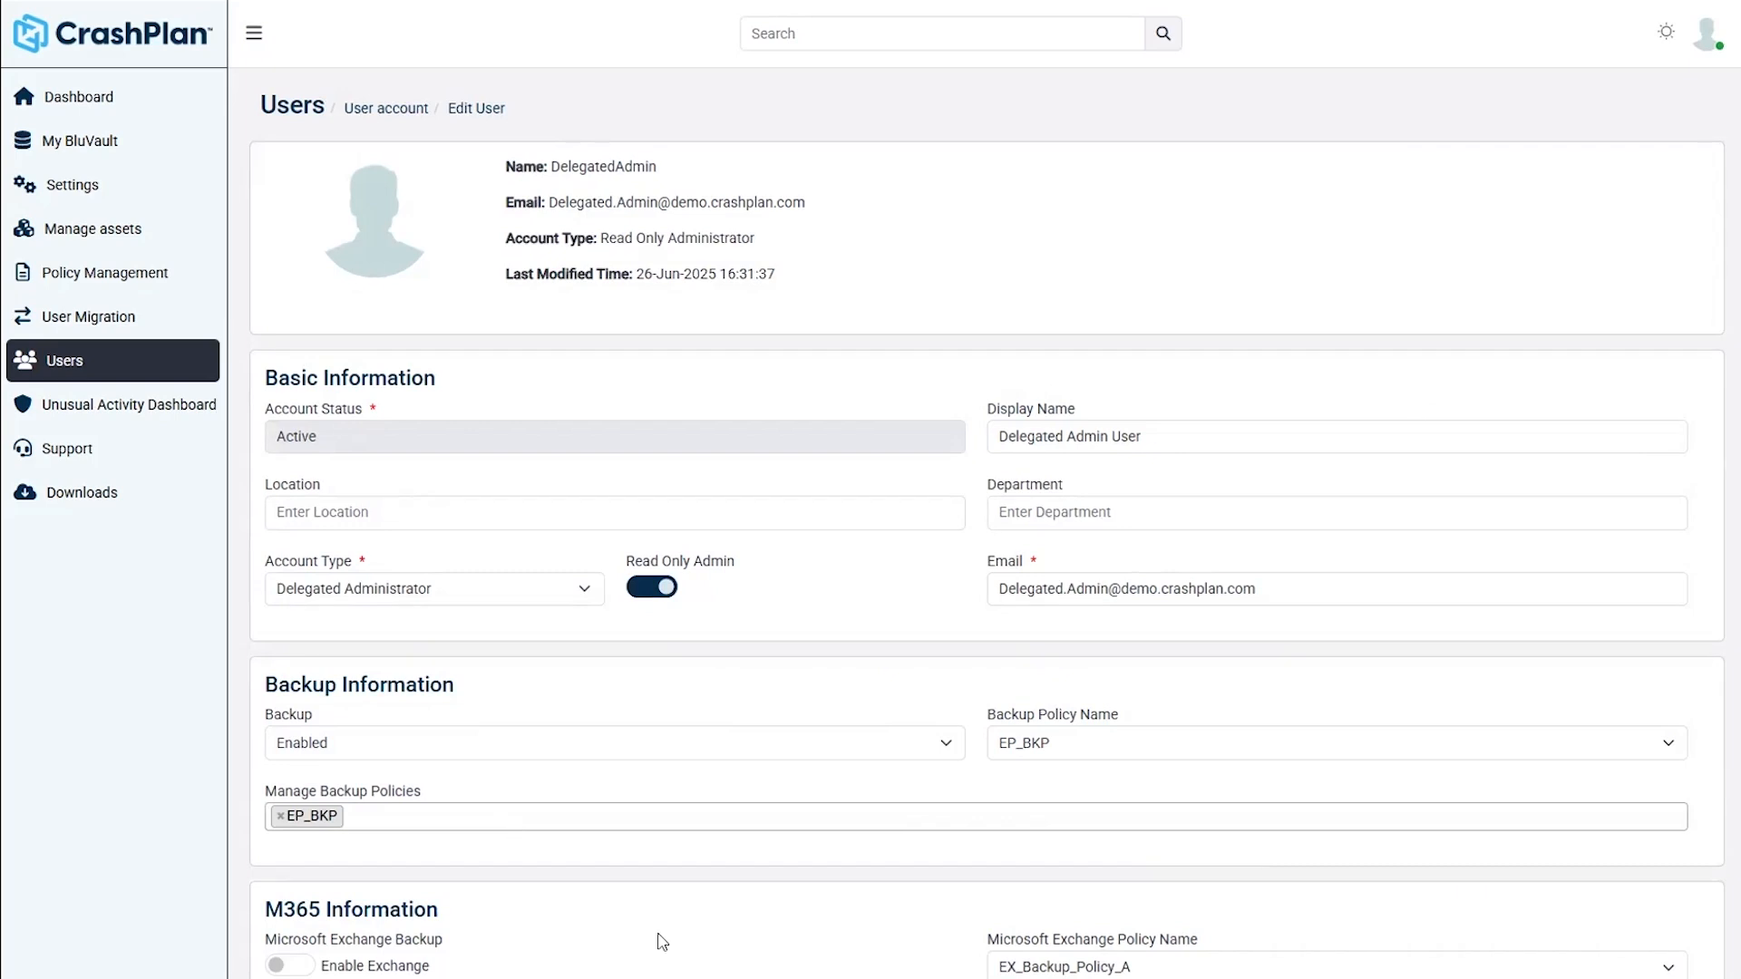
- Open Manage assets to see the 7 active Microsoft Exchange assets
{"action": "scroll", "coordinate": [660, 942], "scroll_direction": "down", "scroll_amount": 1}
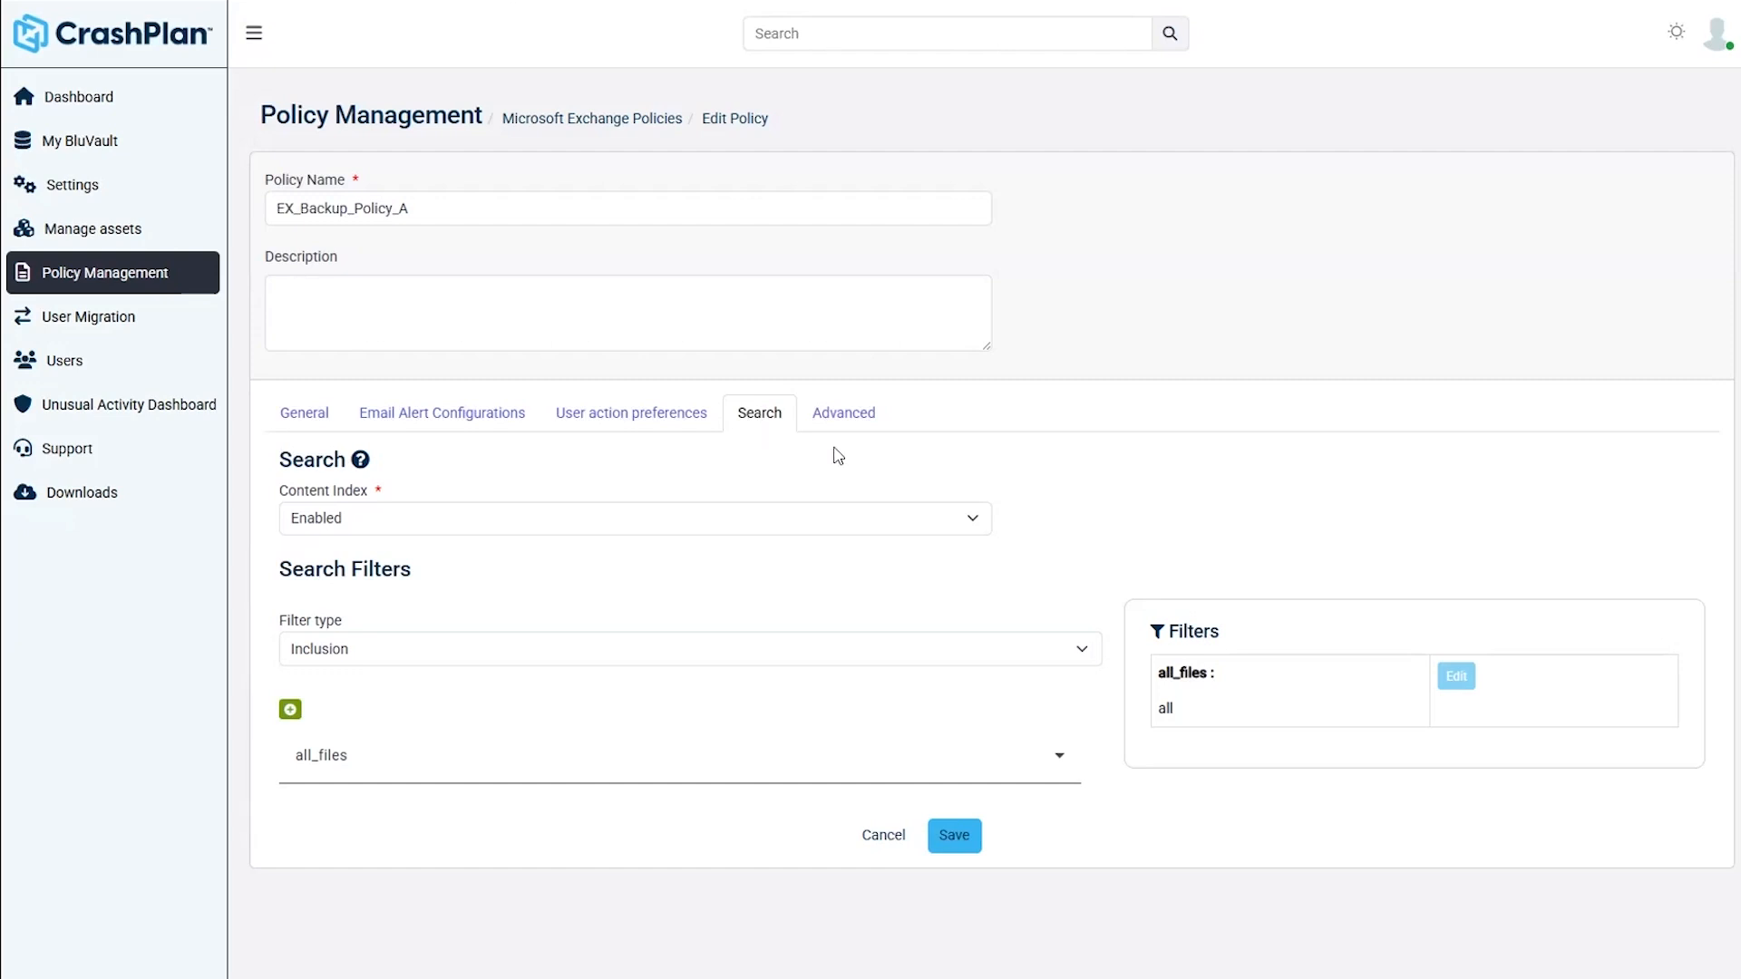
{"action": "left_click", "coordinate": [101, 233]}
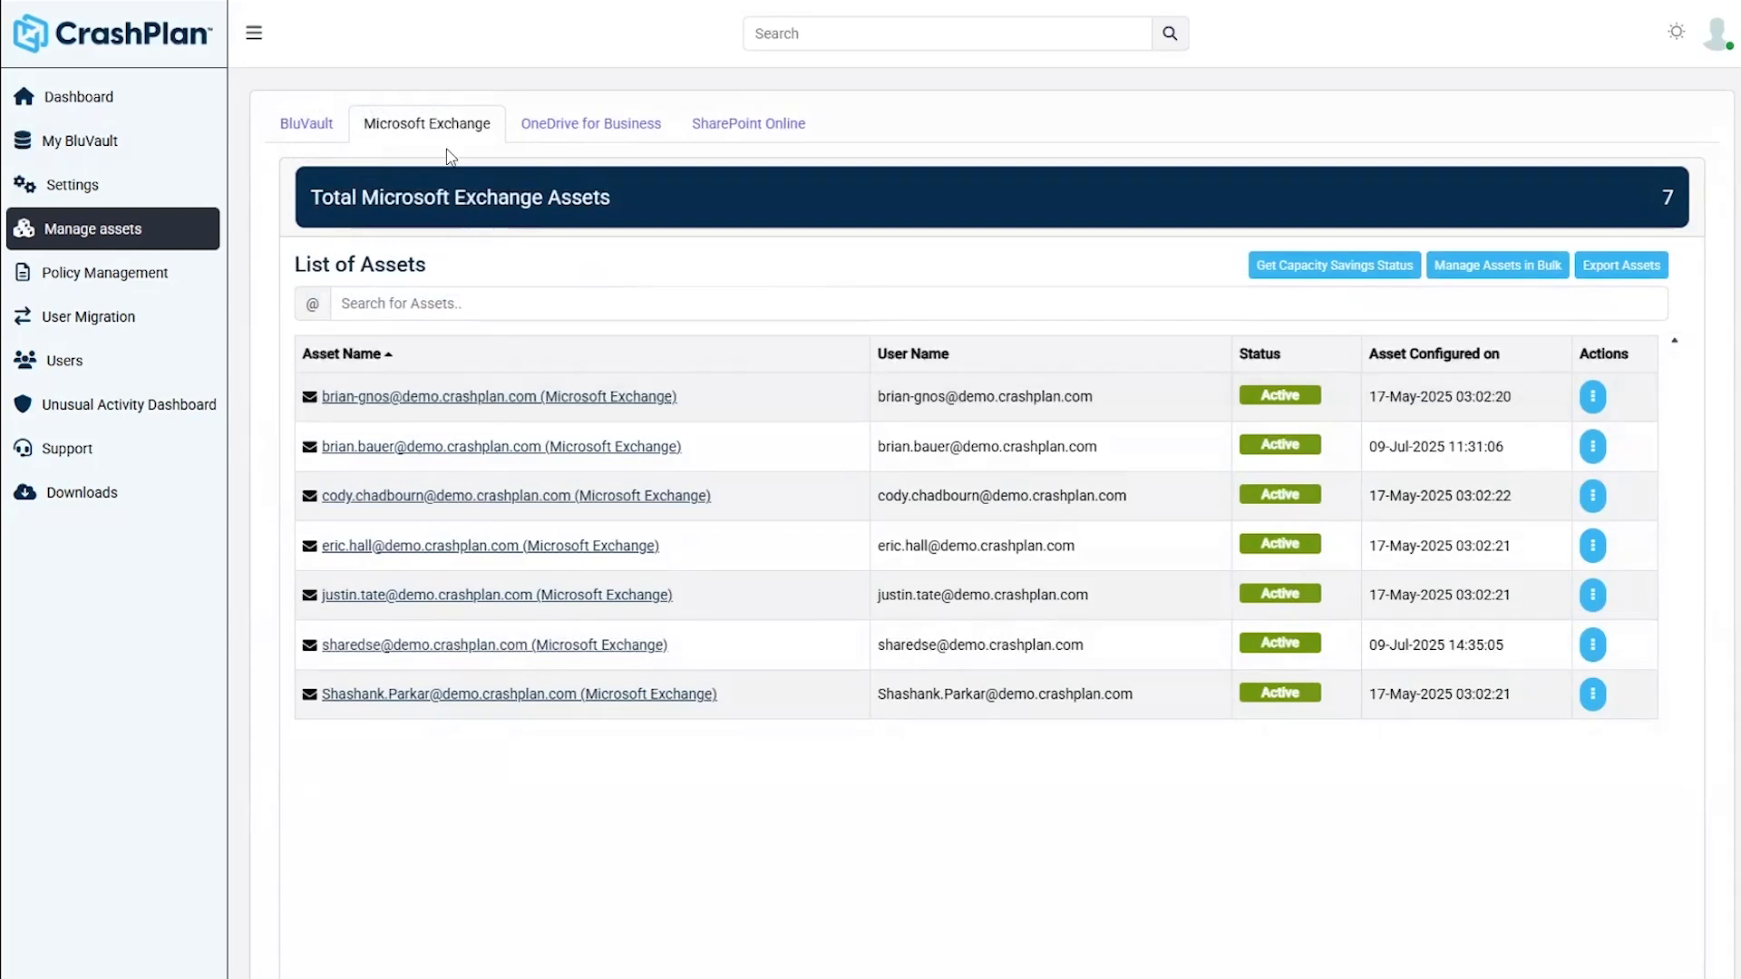
- Open the first Exchange asset's backed-up Inbox and preview the top newsletter email
{"action": "left_click", "coordinate": [461, 399]}
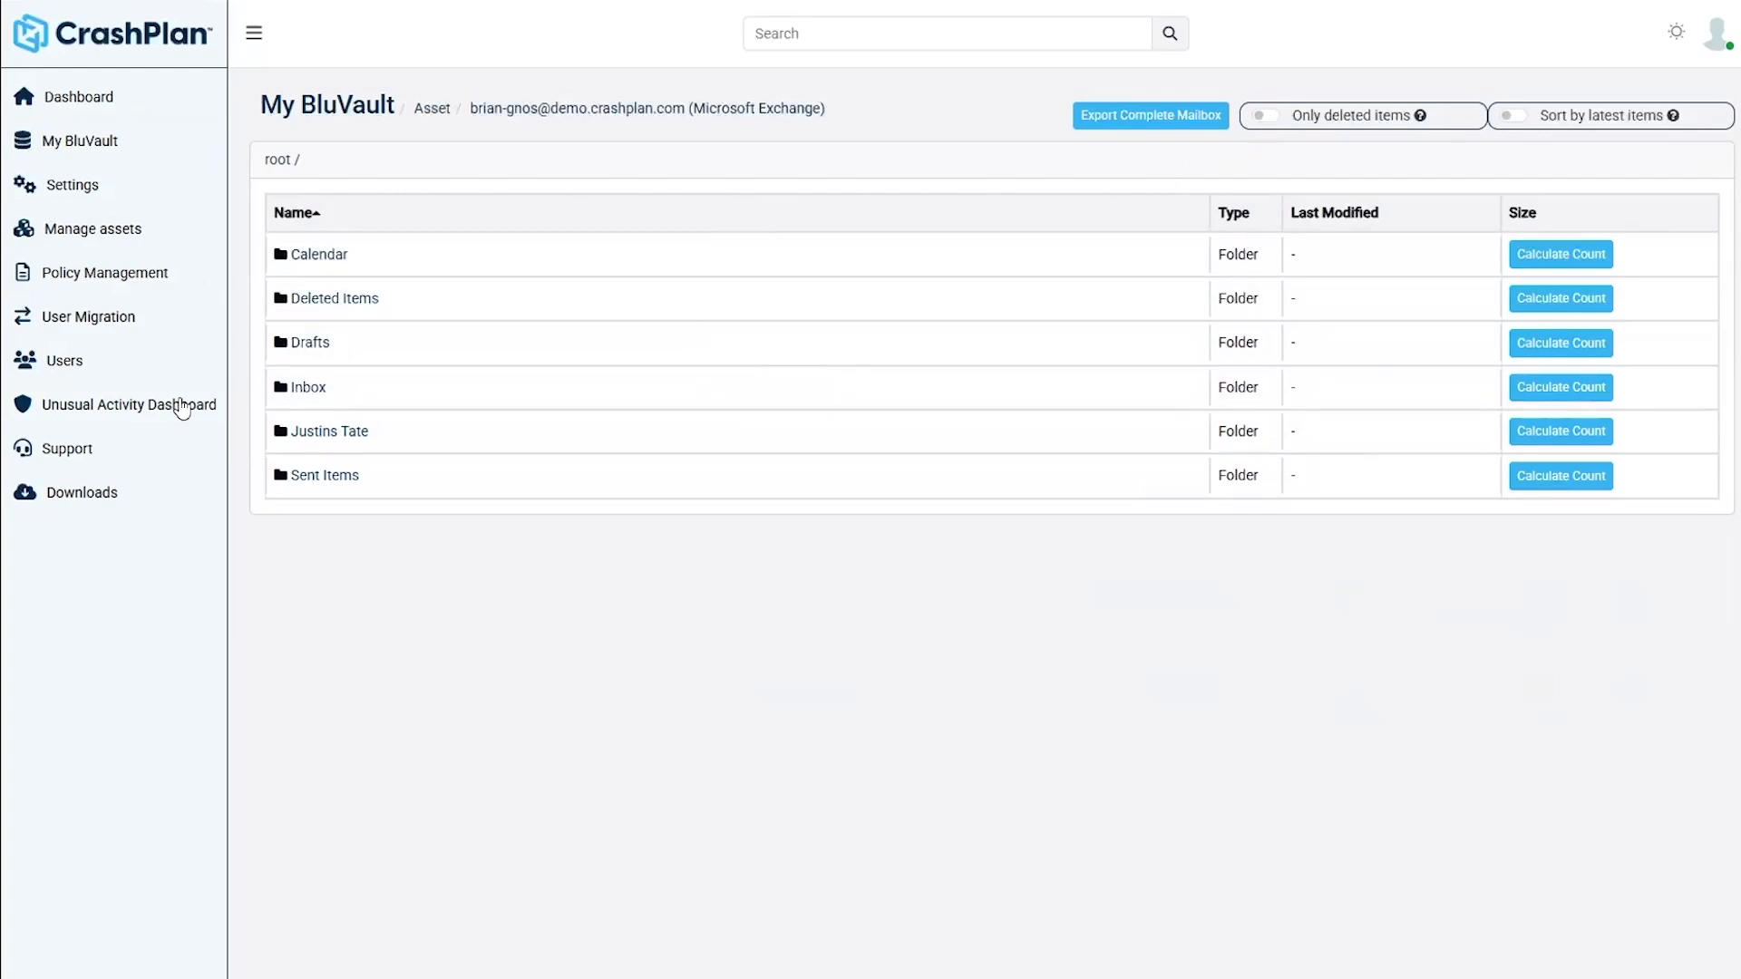
{"action": "left_click", "coordinate": [308, 387]}
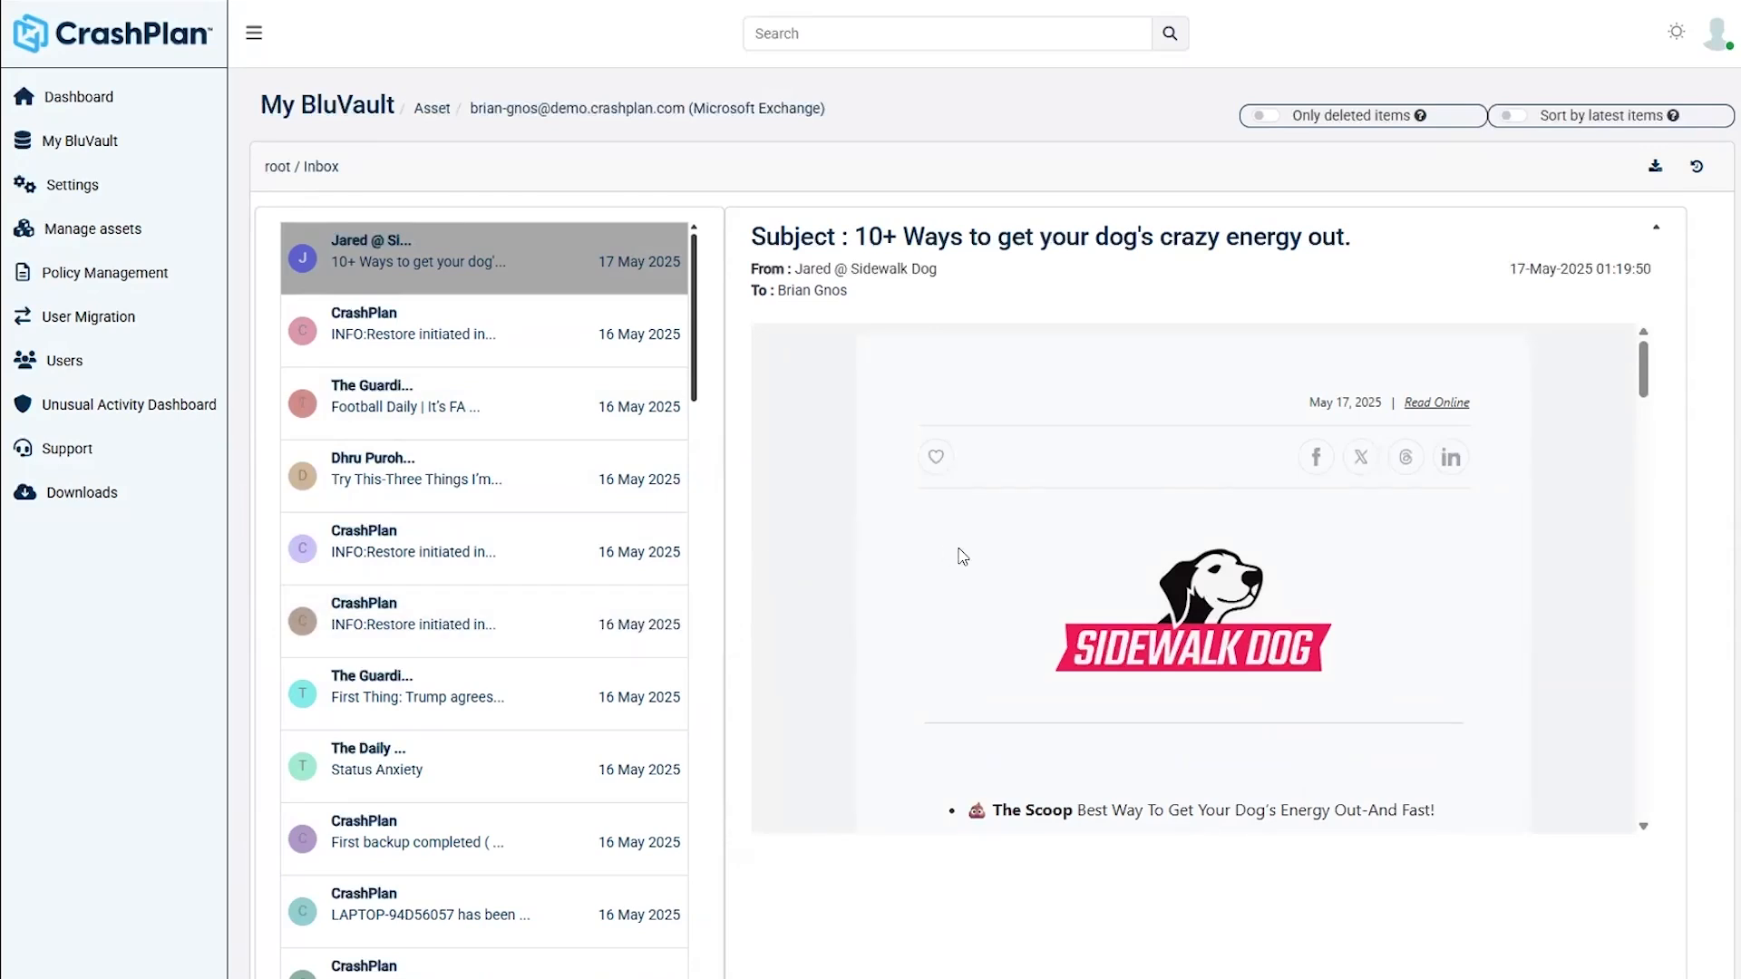
{"action": "scroll", "coordinate": [963, 557], "scroll_direction": "down", "scroll_amount": 5}
{"action": "scroll", "coordinate": [963, 556], "scroll_direction": "up", "scroll_amount": 4}
{"action": "scroll", "coordinate": [962, 556], "scroll_direction": "up", "scroll_amount": 1}
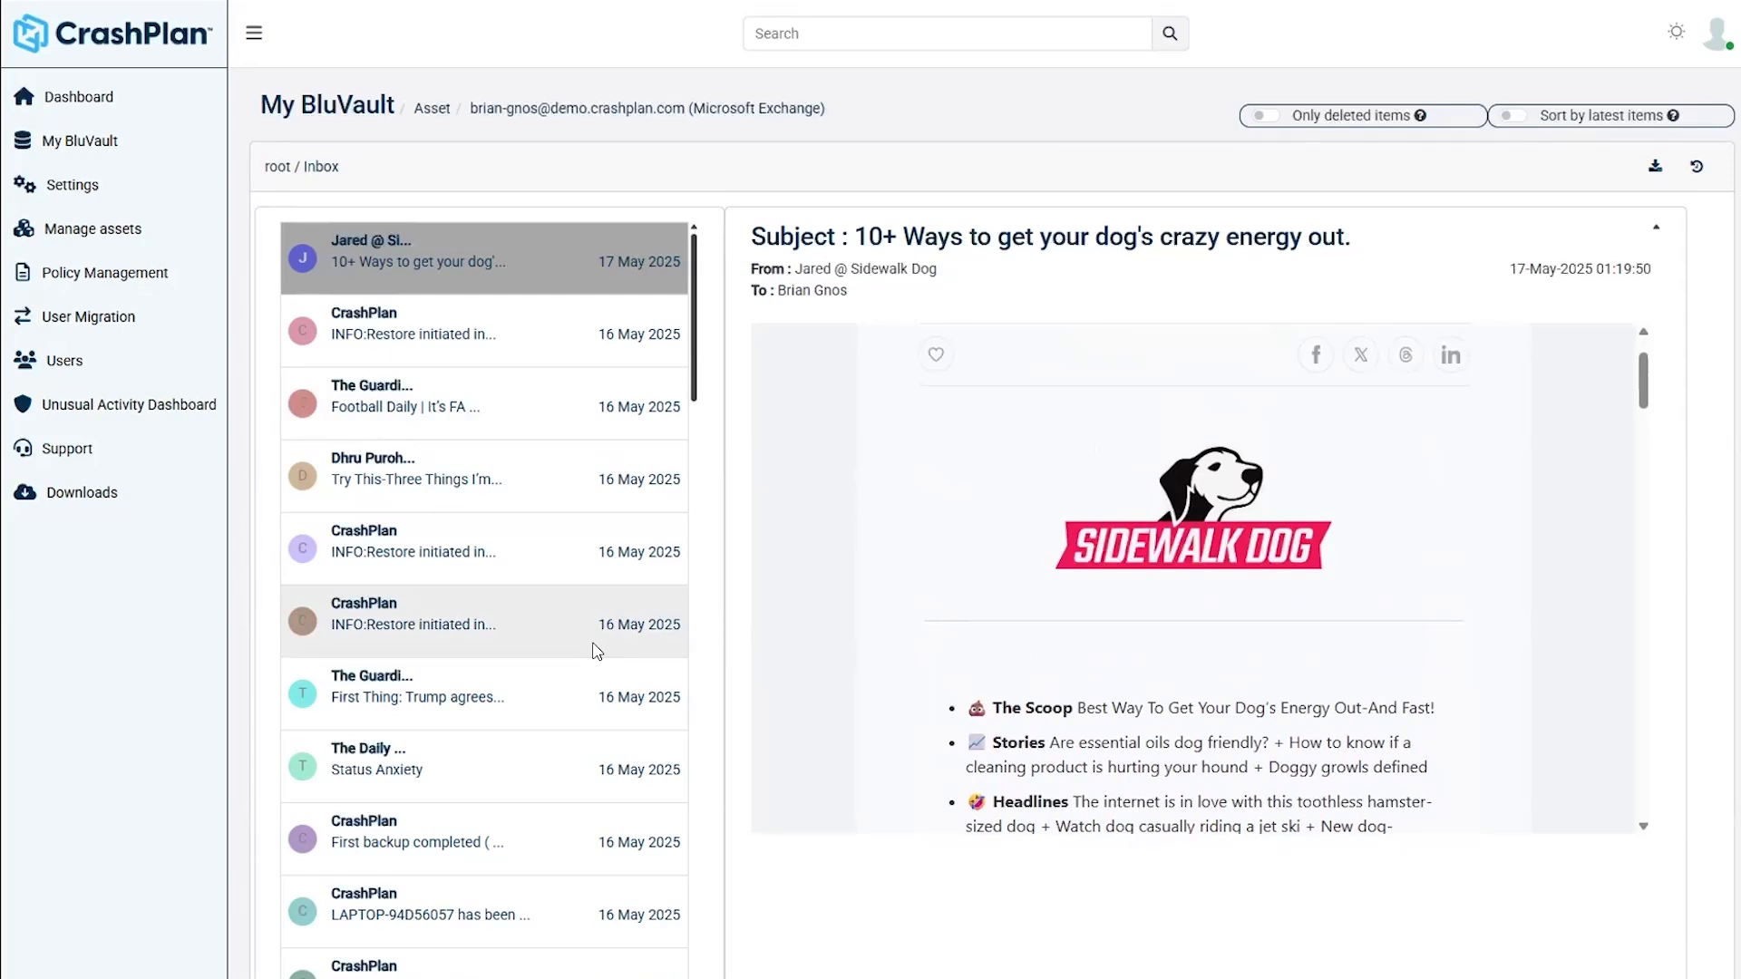
- Run a Full text search for 'survey' in the selected user's mailbox backup, returning 54 results
{"action": "left_click", "coordinate": [875, 30]}
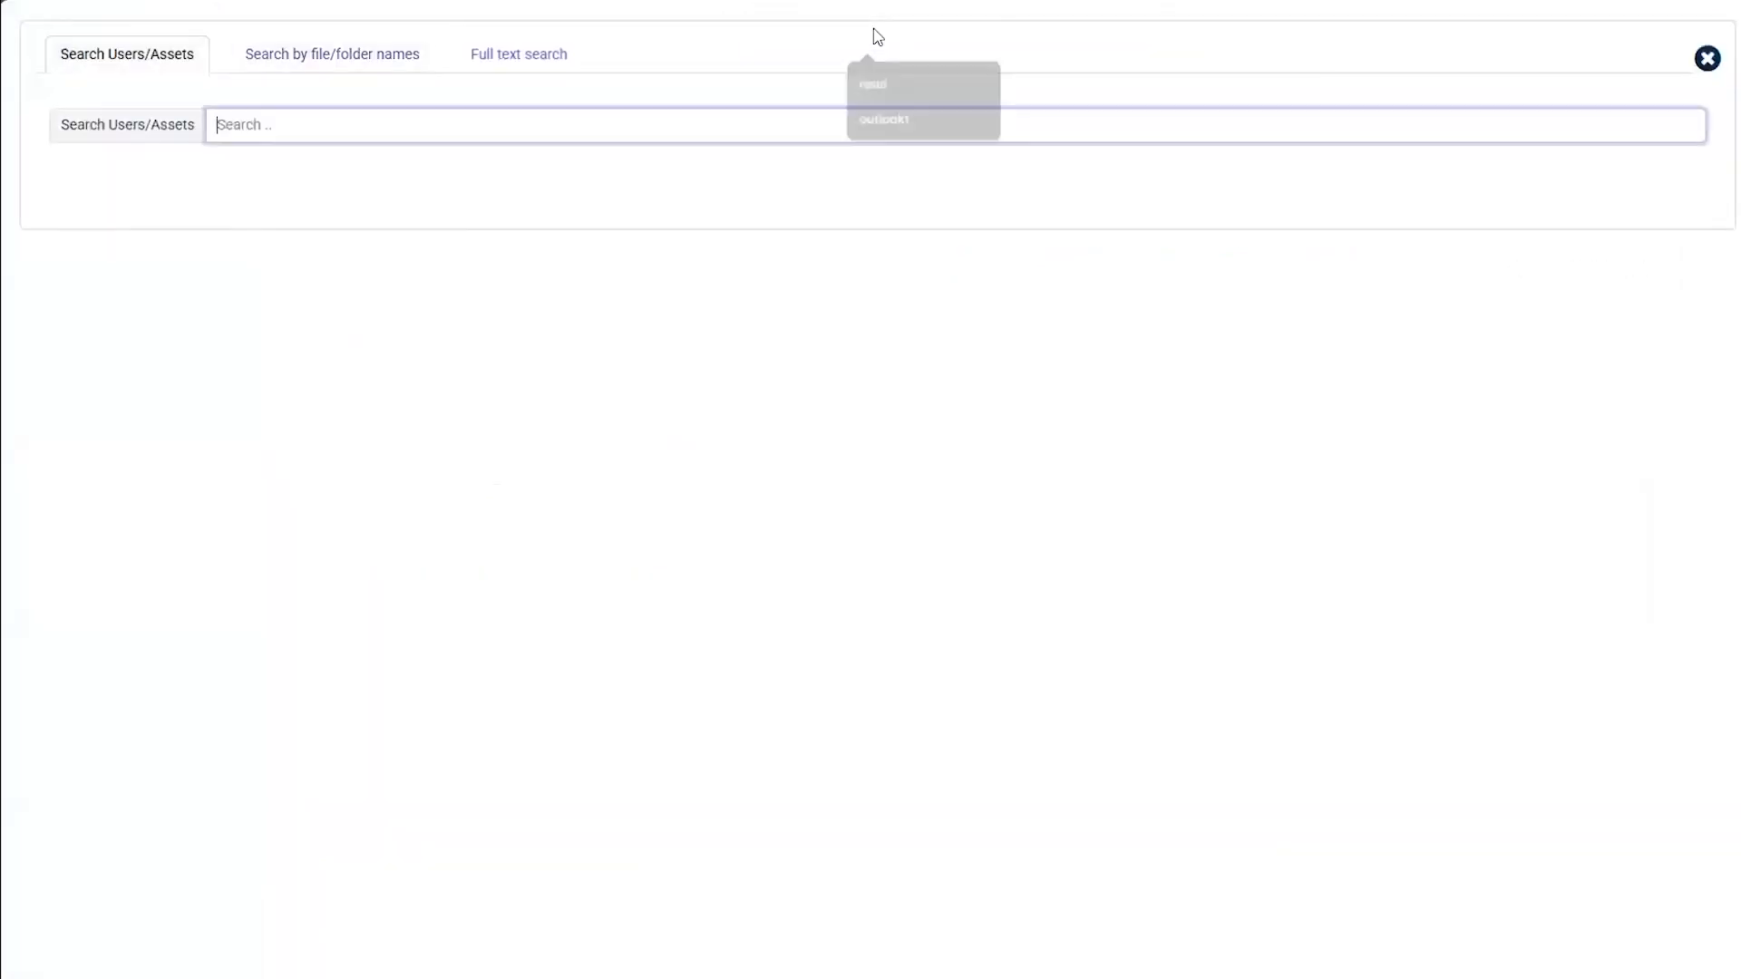
{"action": "left_click", "coordinate": [521, 60]}
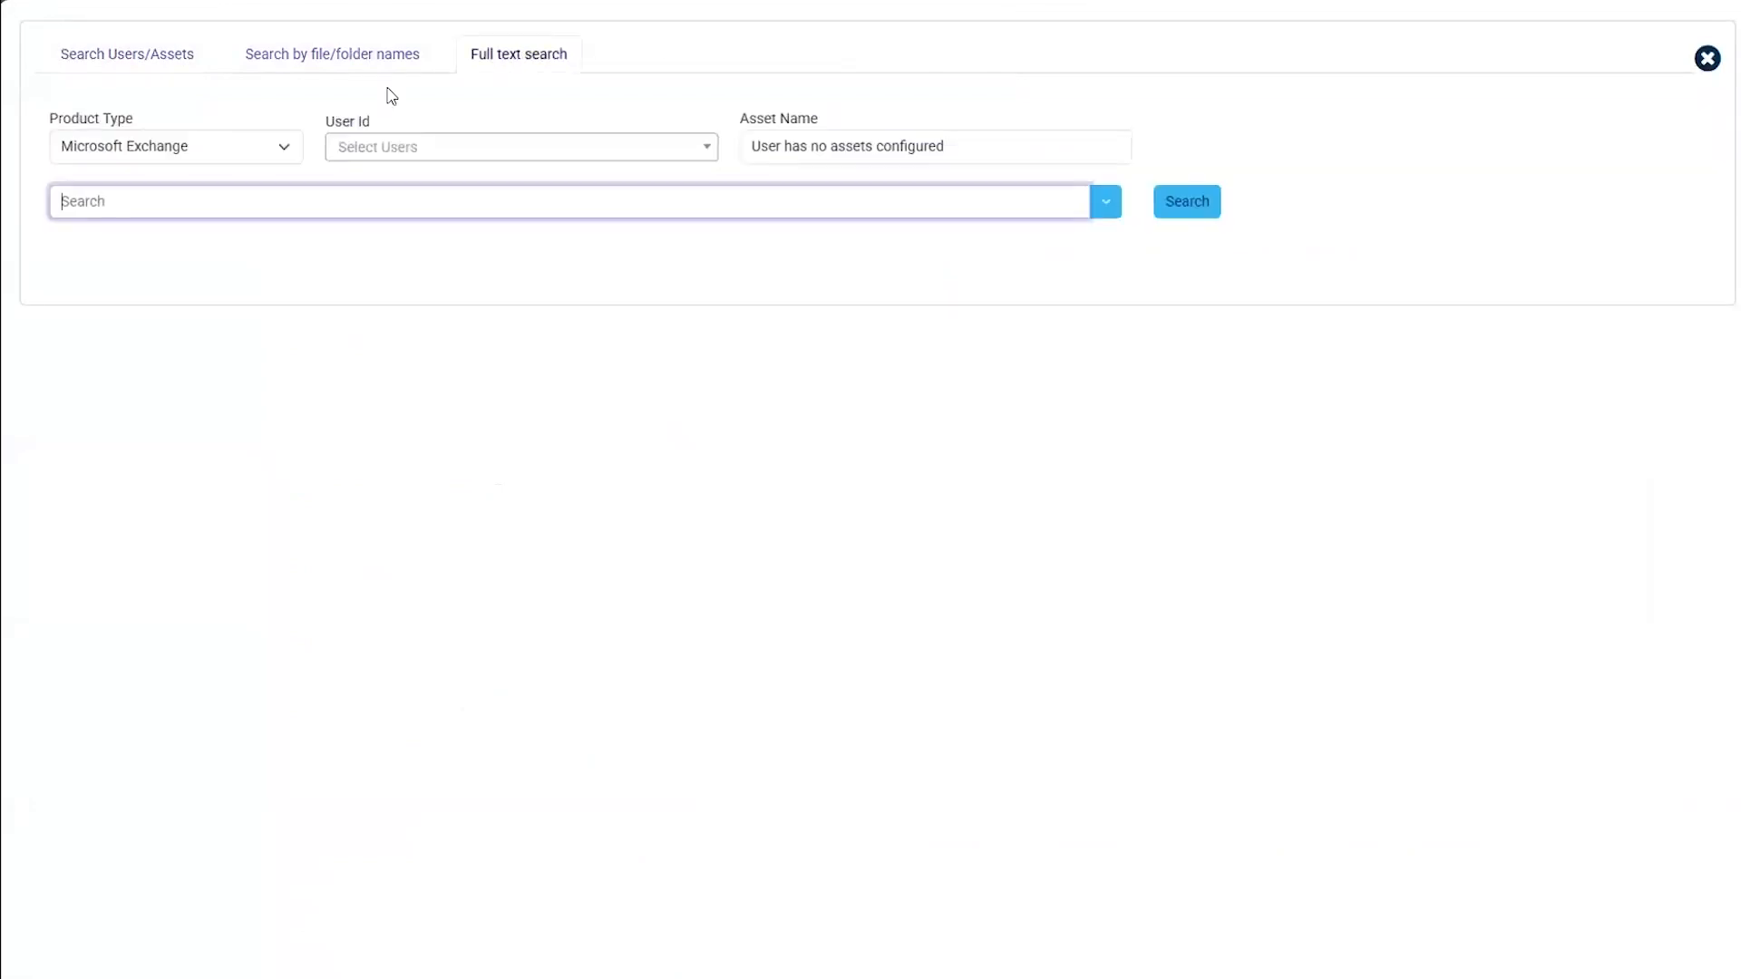
{"action": "left_click", "coordinate": [365, 152]}
{"action": "type", "text": "gnos"}
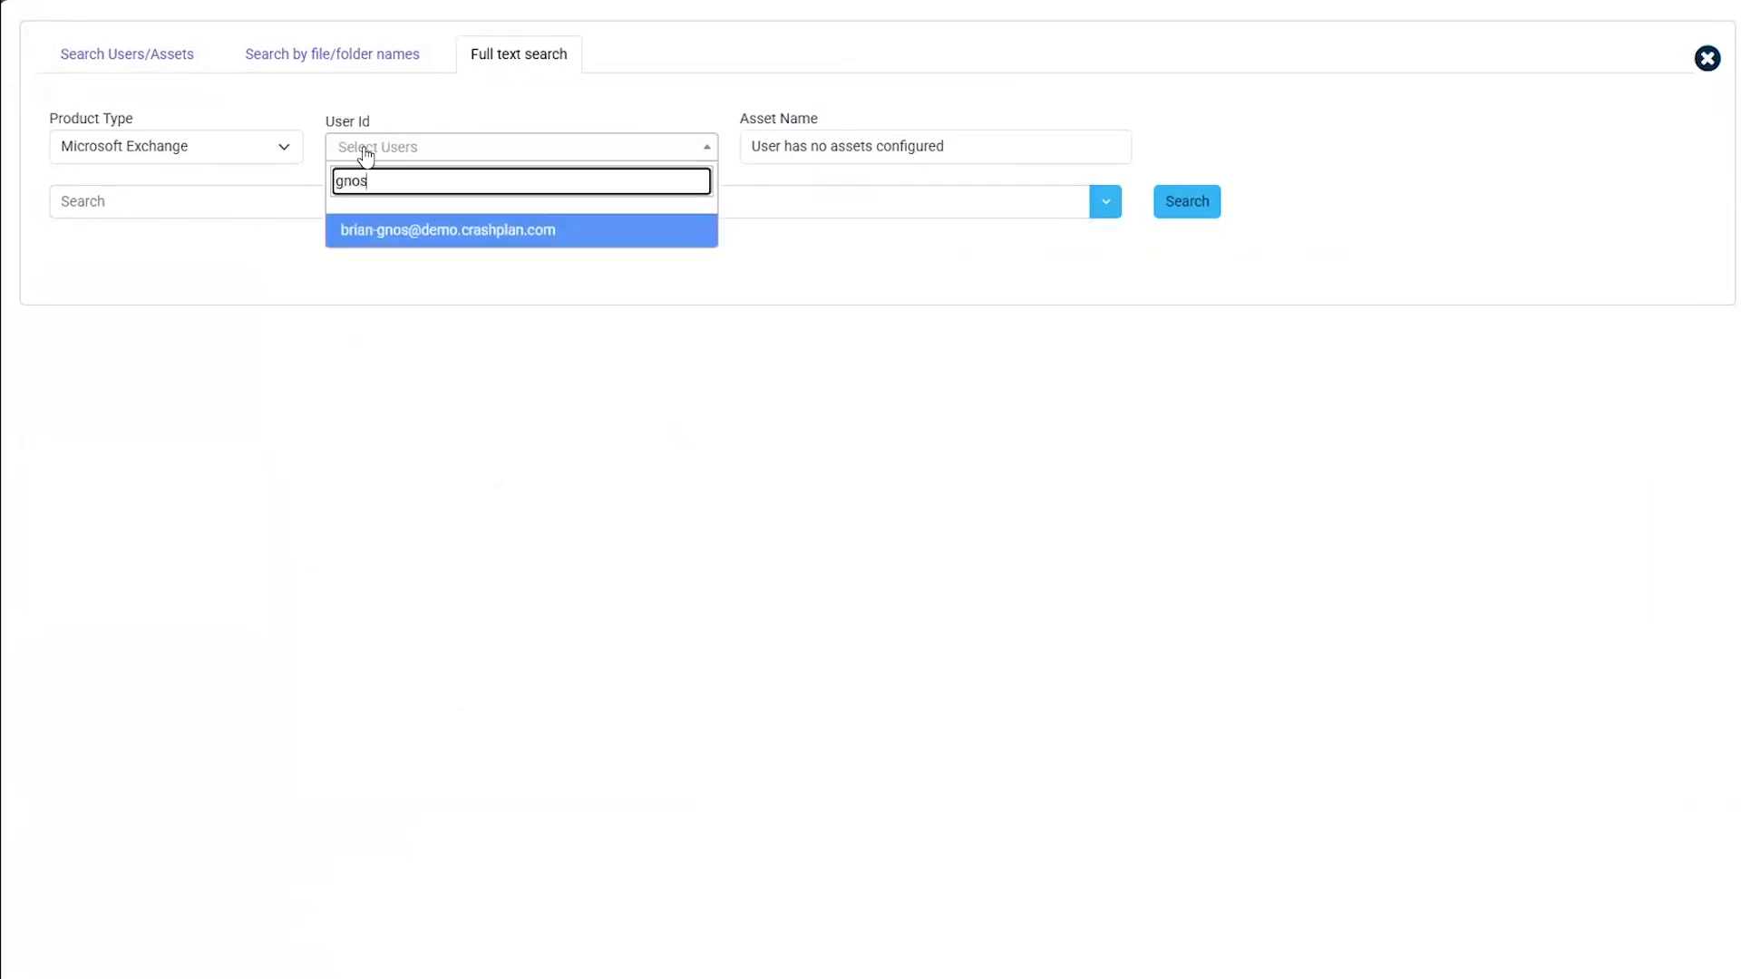
{"action": "left_click", "coordinate": [416, 231]}
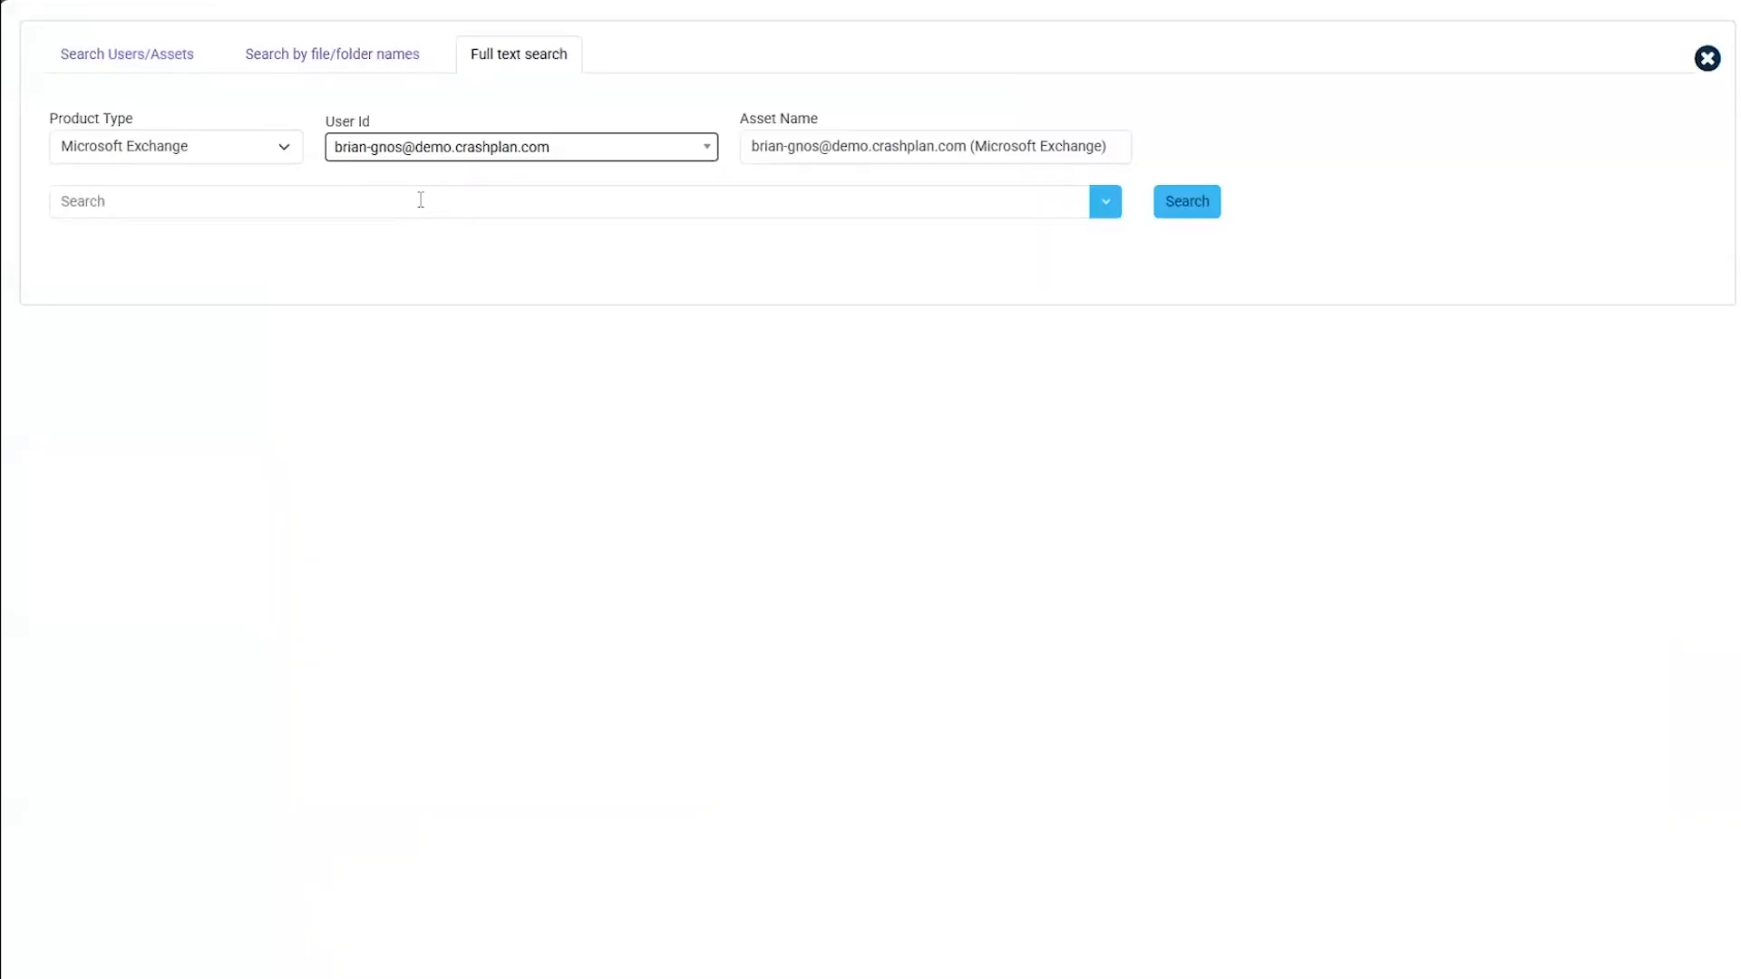
{"action": "left_click", "coordinate": [421, 201]}
{"action": "type", "text": "survey"}
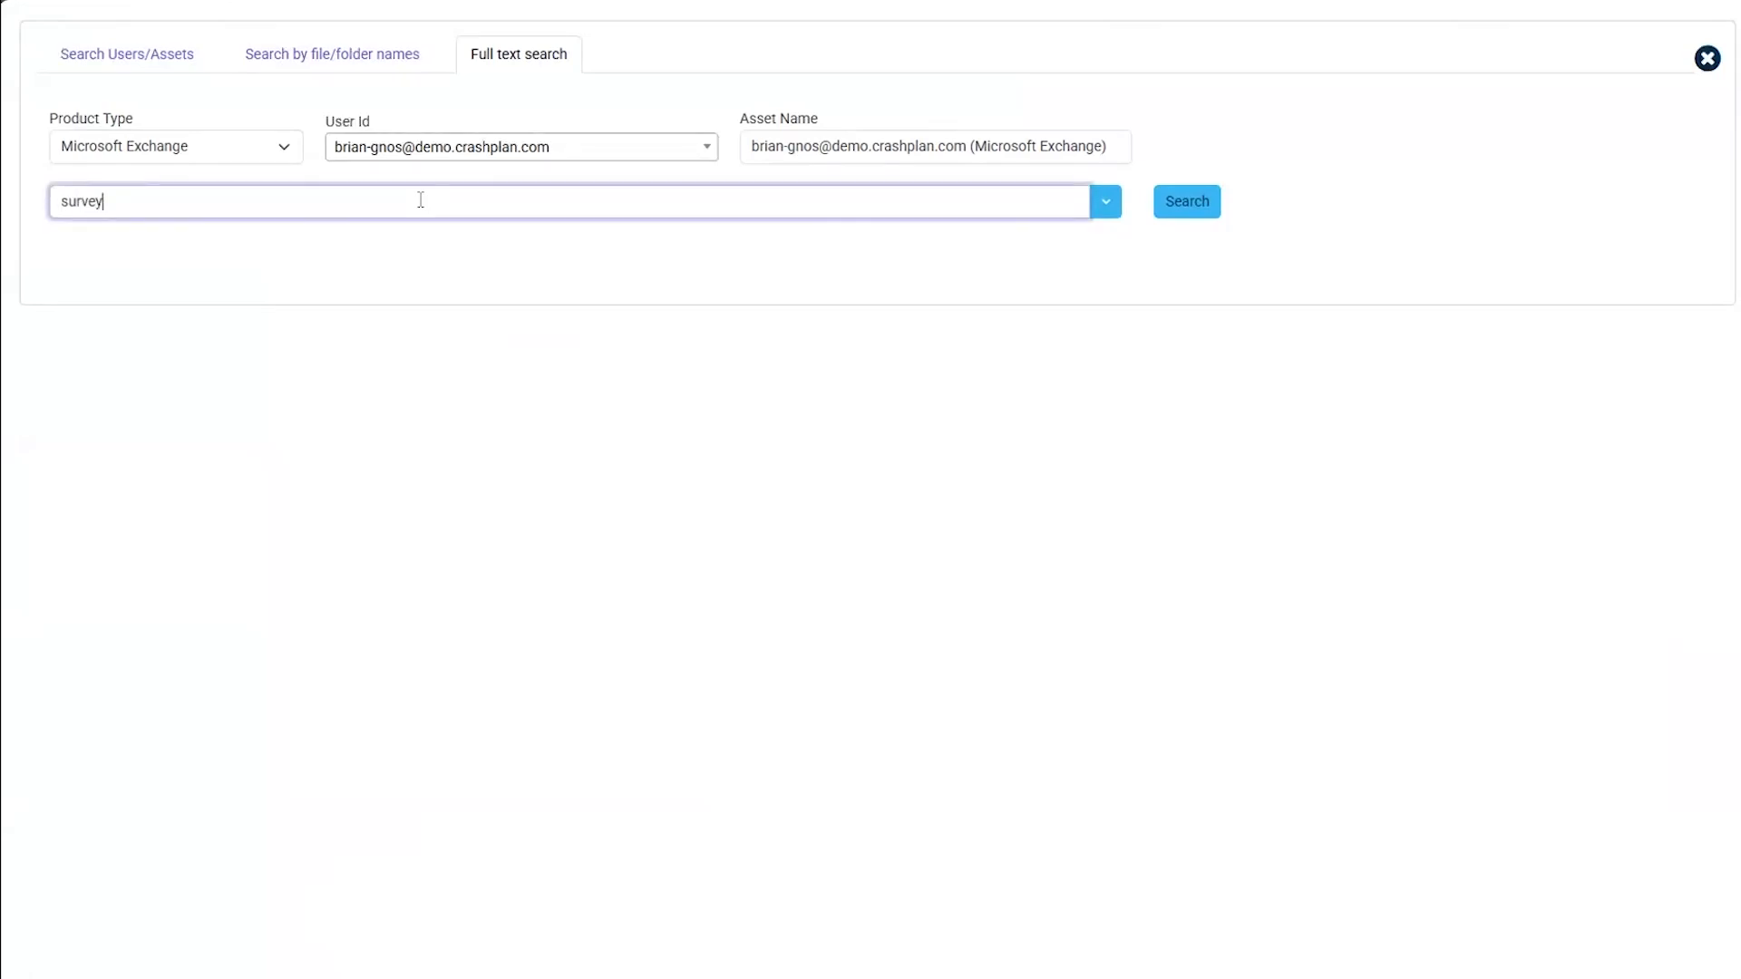
{"action": "left_click", "coordinate": [1212, 209]}
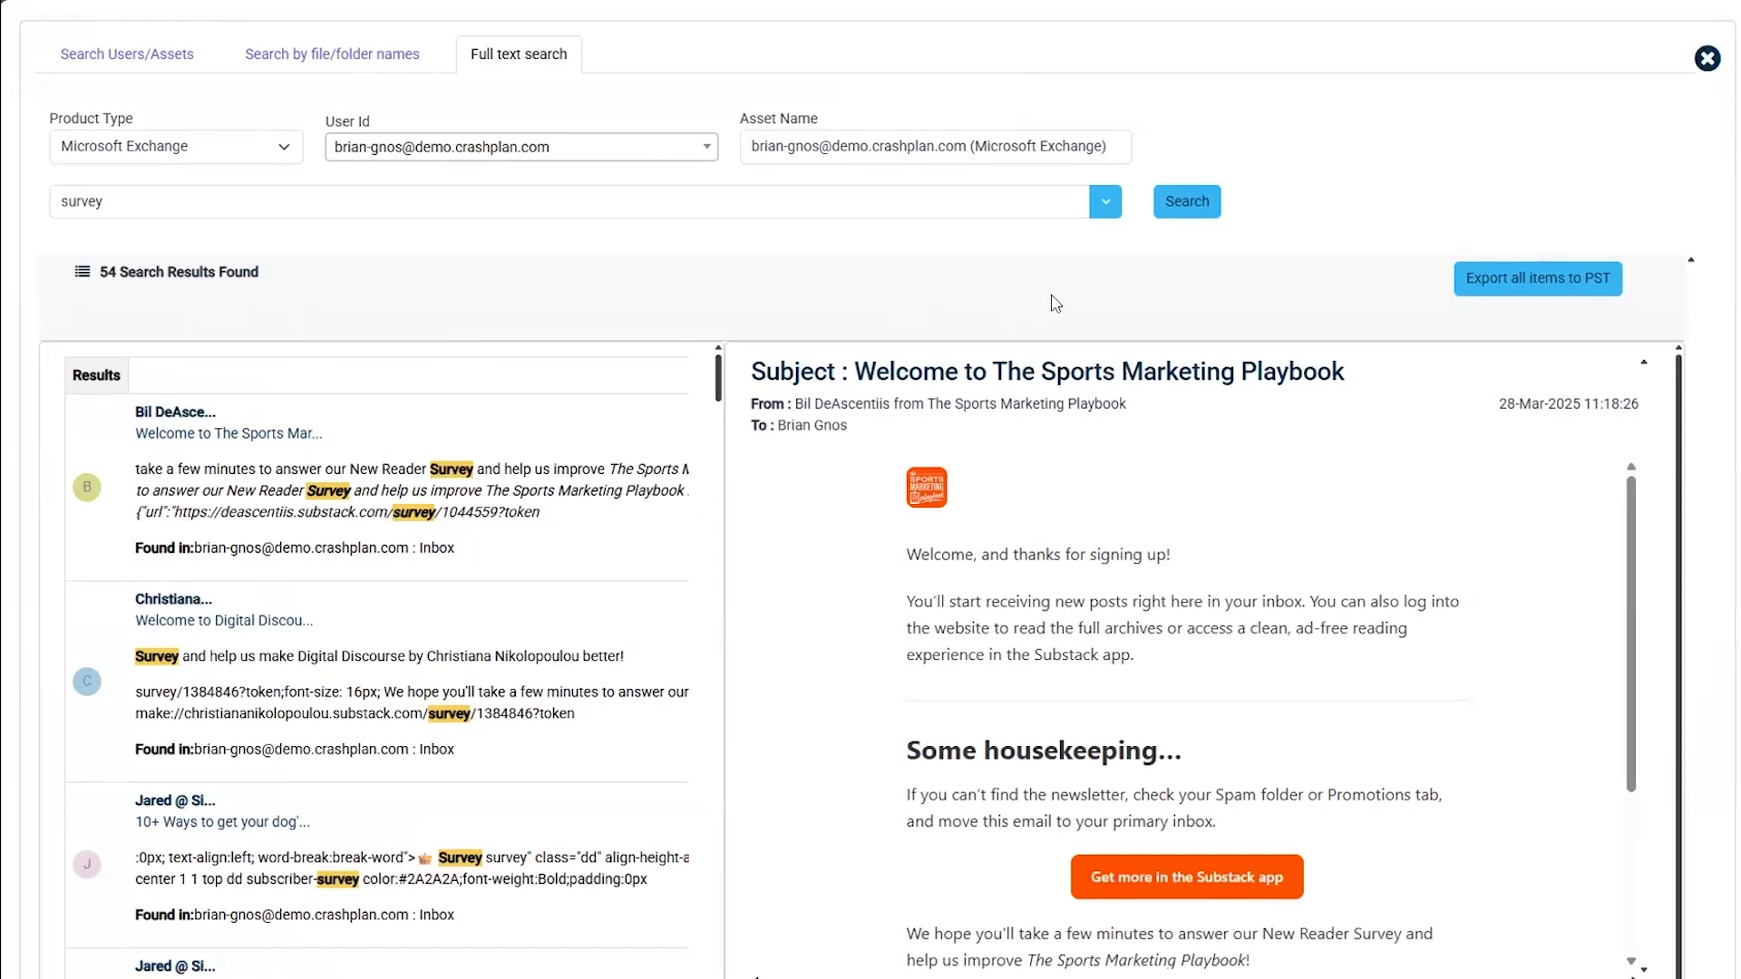
- Filter the survey search by a sender name in the From field, narrowing it to 13 results
{"action": "left_click", "coordinate": [1097, 211]}
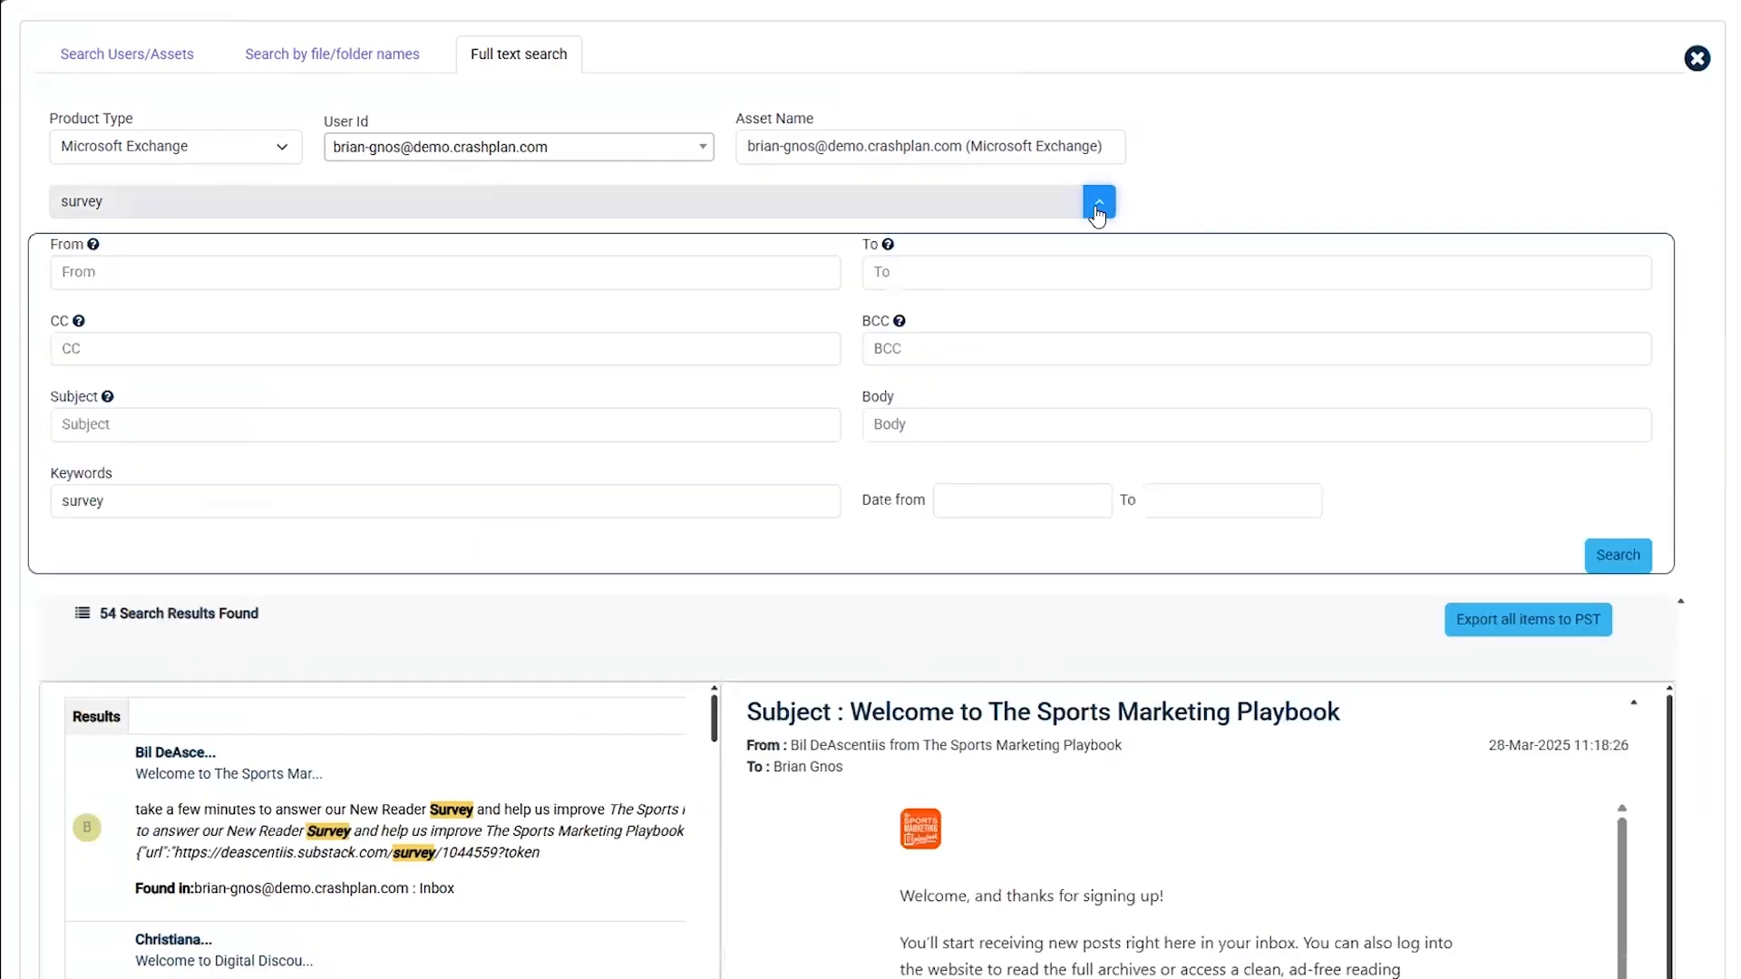
{"action": "left_click", "coordinate": [529, 255]}
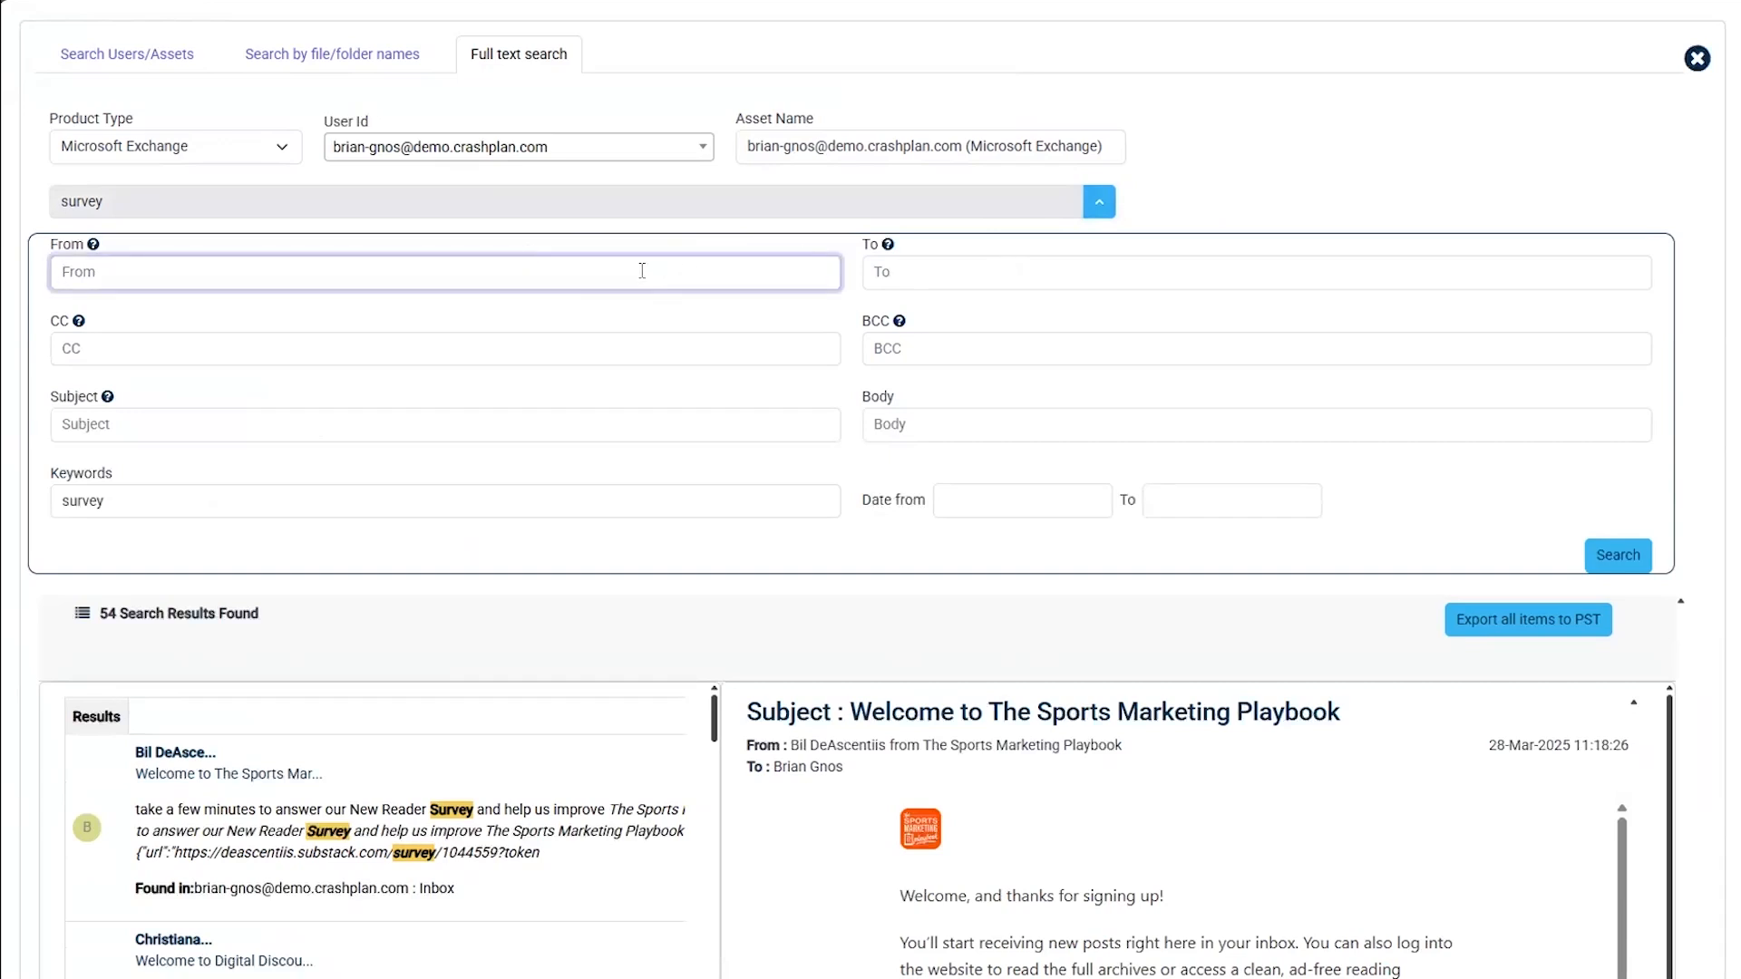
{"action": "type", "text": "Far"}
{"action": "key", "text": "BackSpace"}
{"action": "key", "text": "BackSpace"}
{"action": "key", "text": "BackSpace"}
{"action": "type", "text": "Jared"}
{"action": "left_click", "coordinate": [1577, 558]}
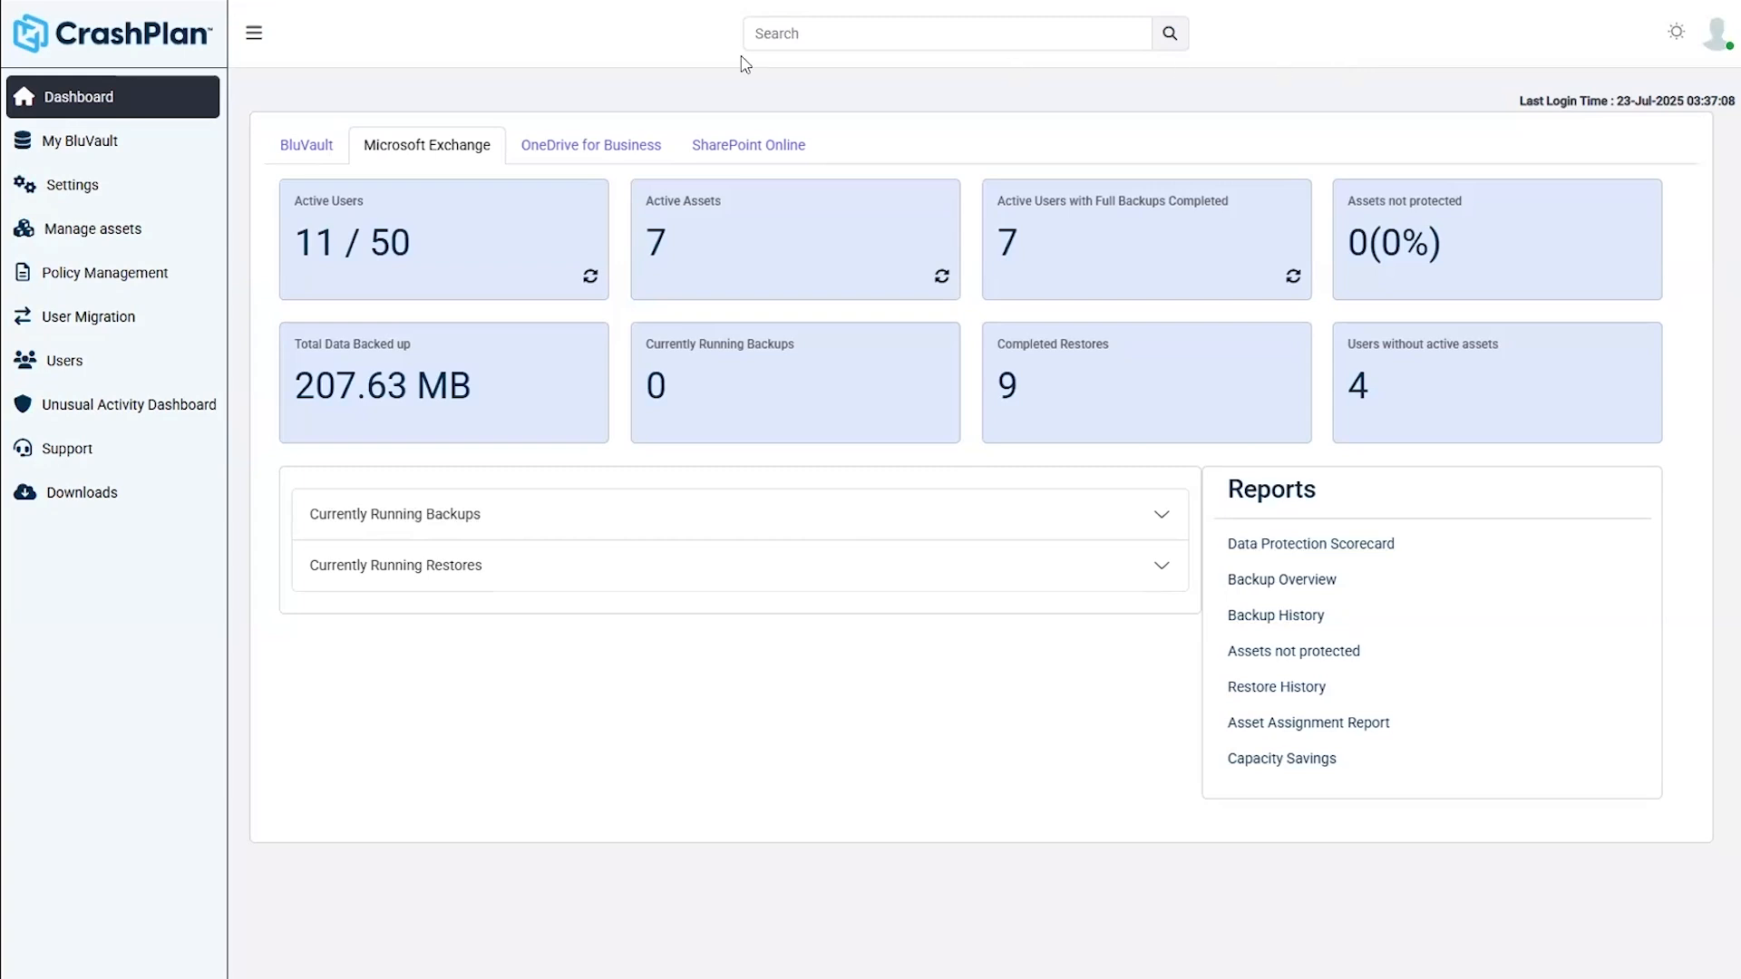
- View the two backed-up SharePoint Online sites in Manage assets, then move to the Solution Consultants SharePoint site
{"action": "left_click", "coordinate": [134, 243]}
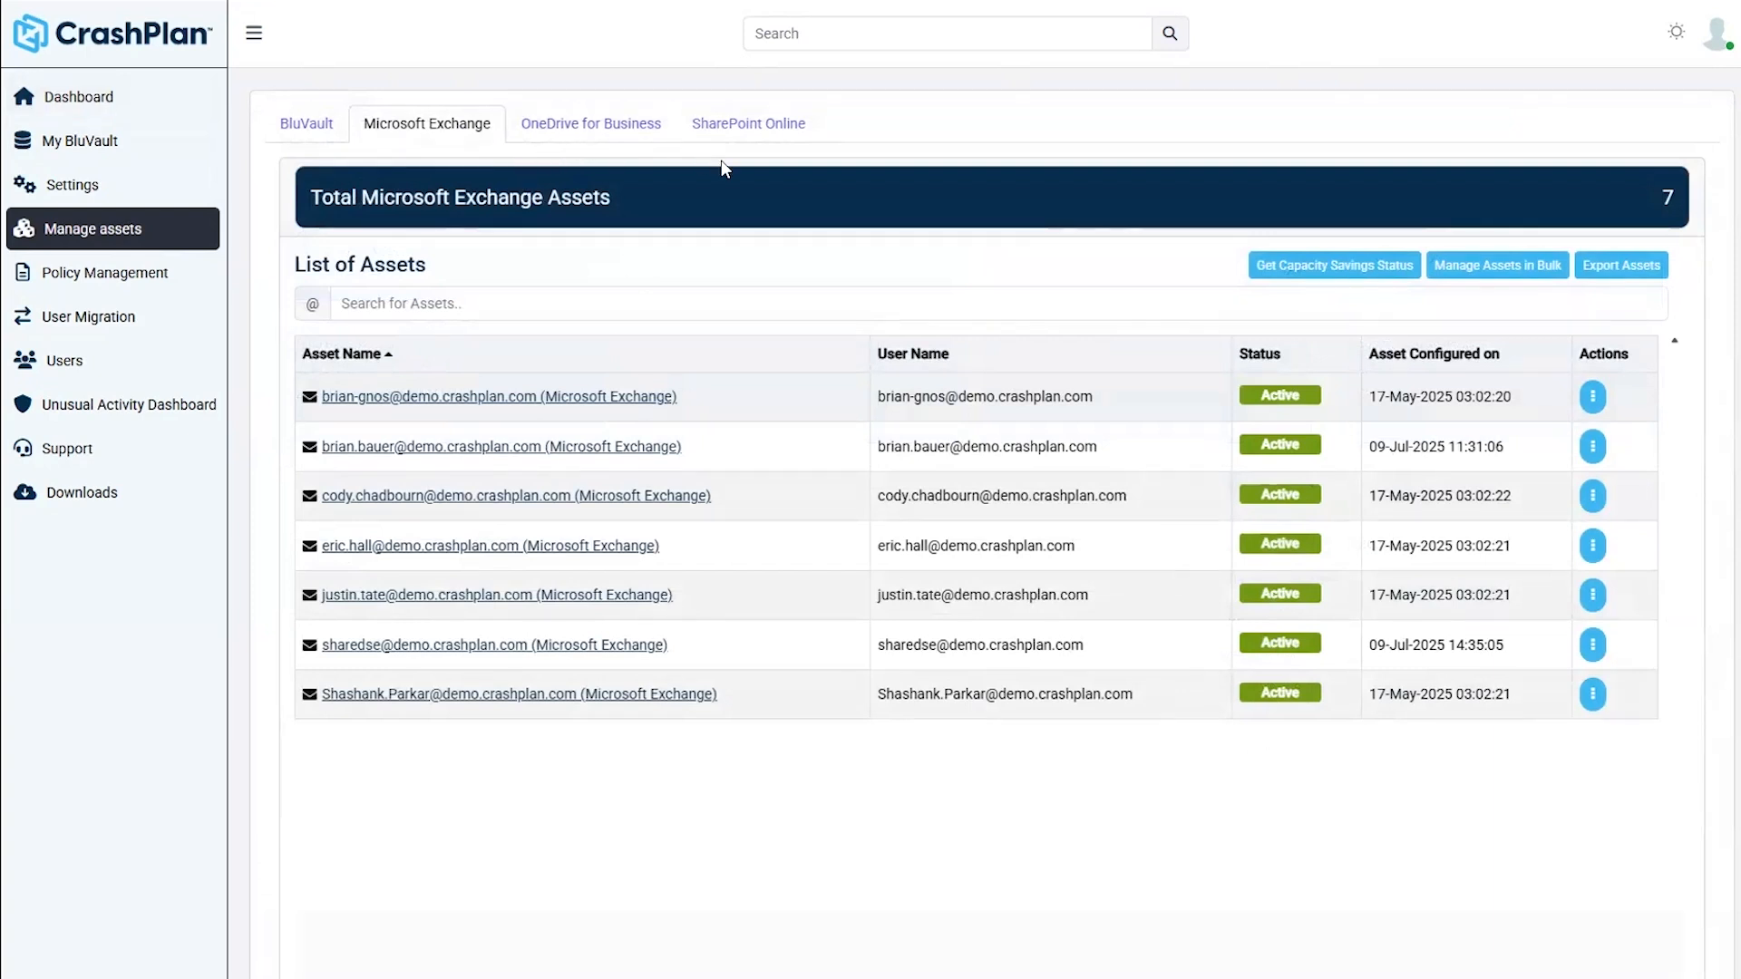
{"action": "left_click", "coordinate": [735, 133]}
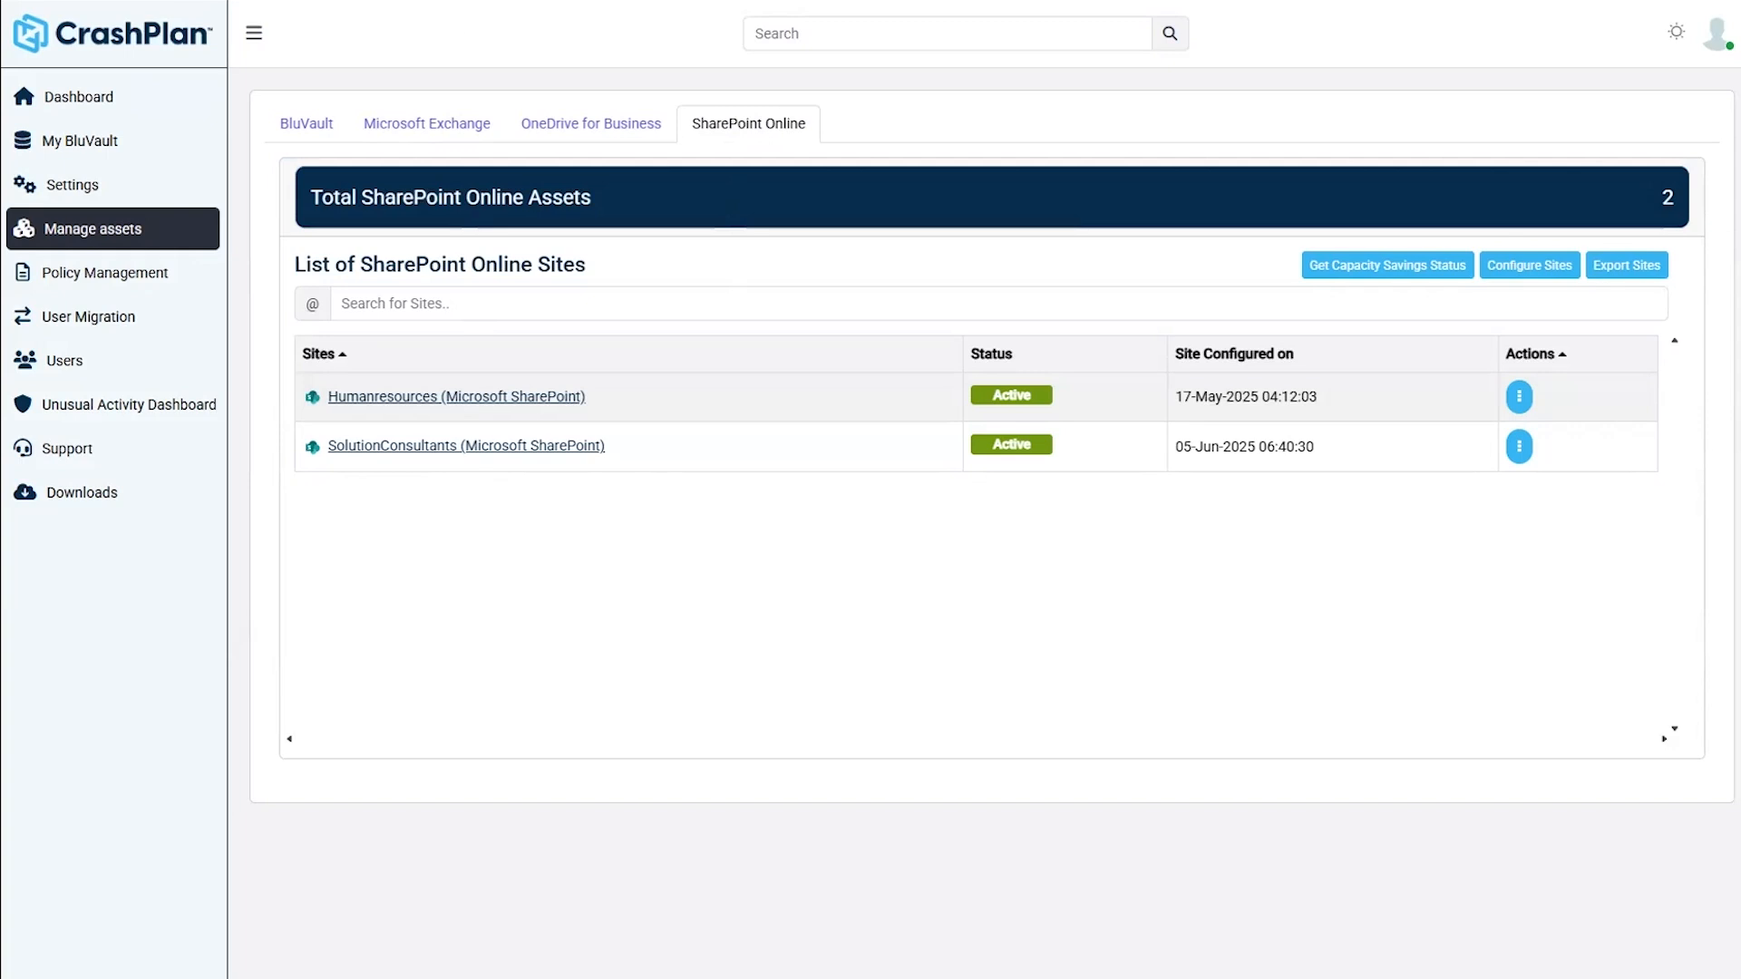
{"action": "left_click", "coordinate": [344, 1]}
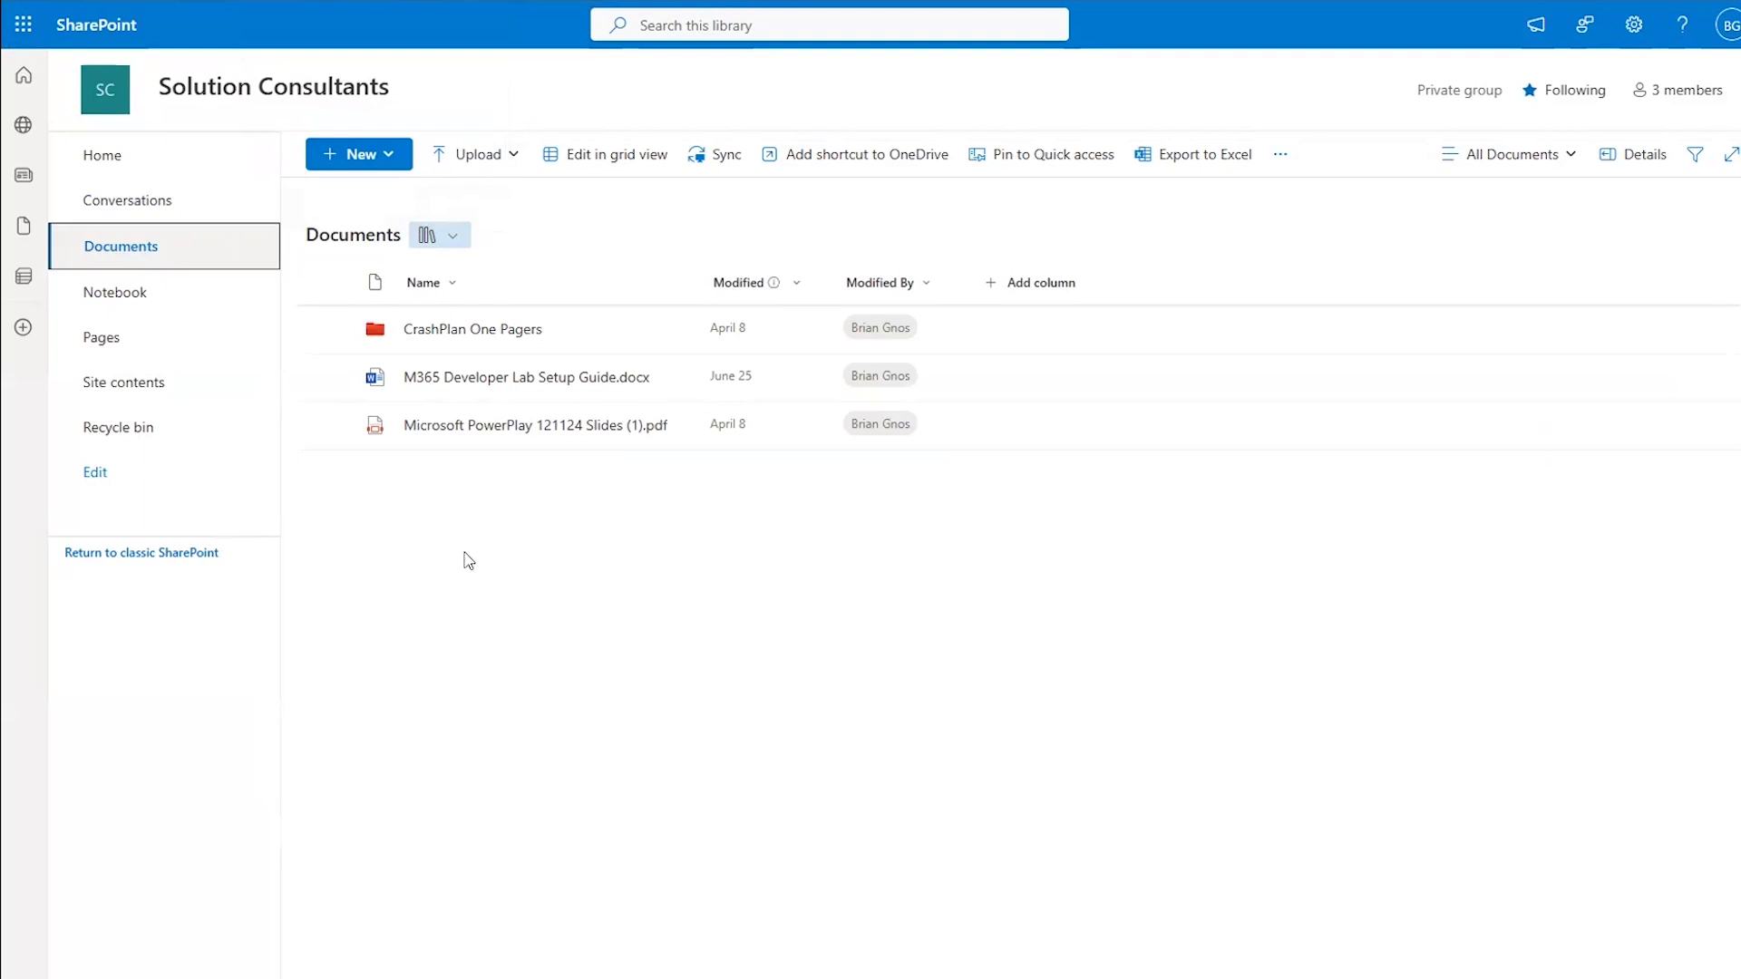
- Delete CrashPlan Backup Architecture.pptx from the CrashPlan One Pagers folder into the recycle bin
{"action": "left_click", "coordinate": [490, 333]}
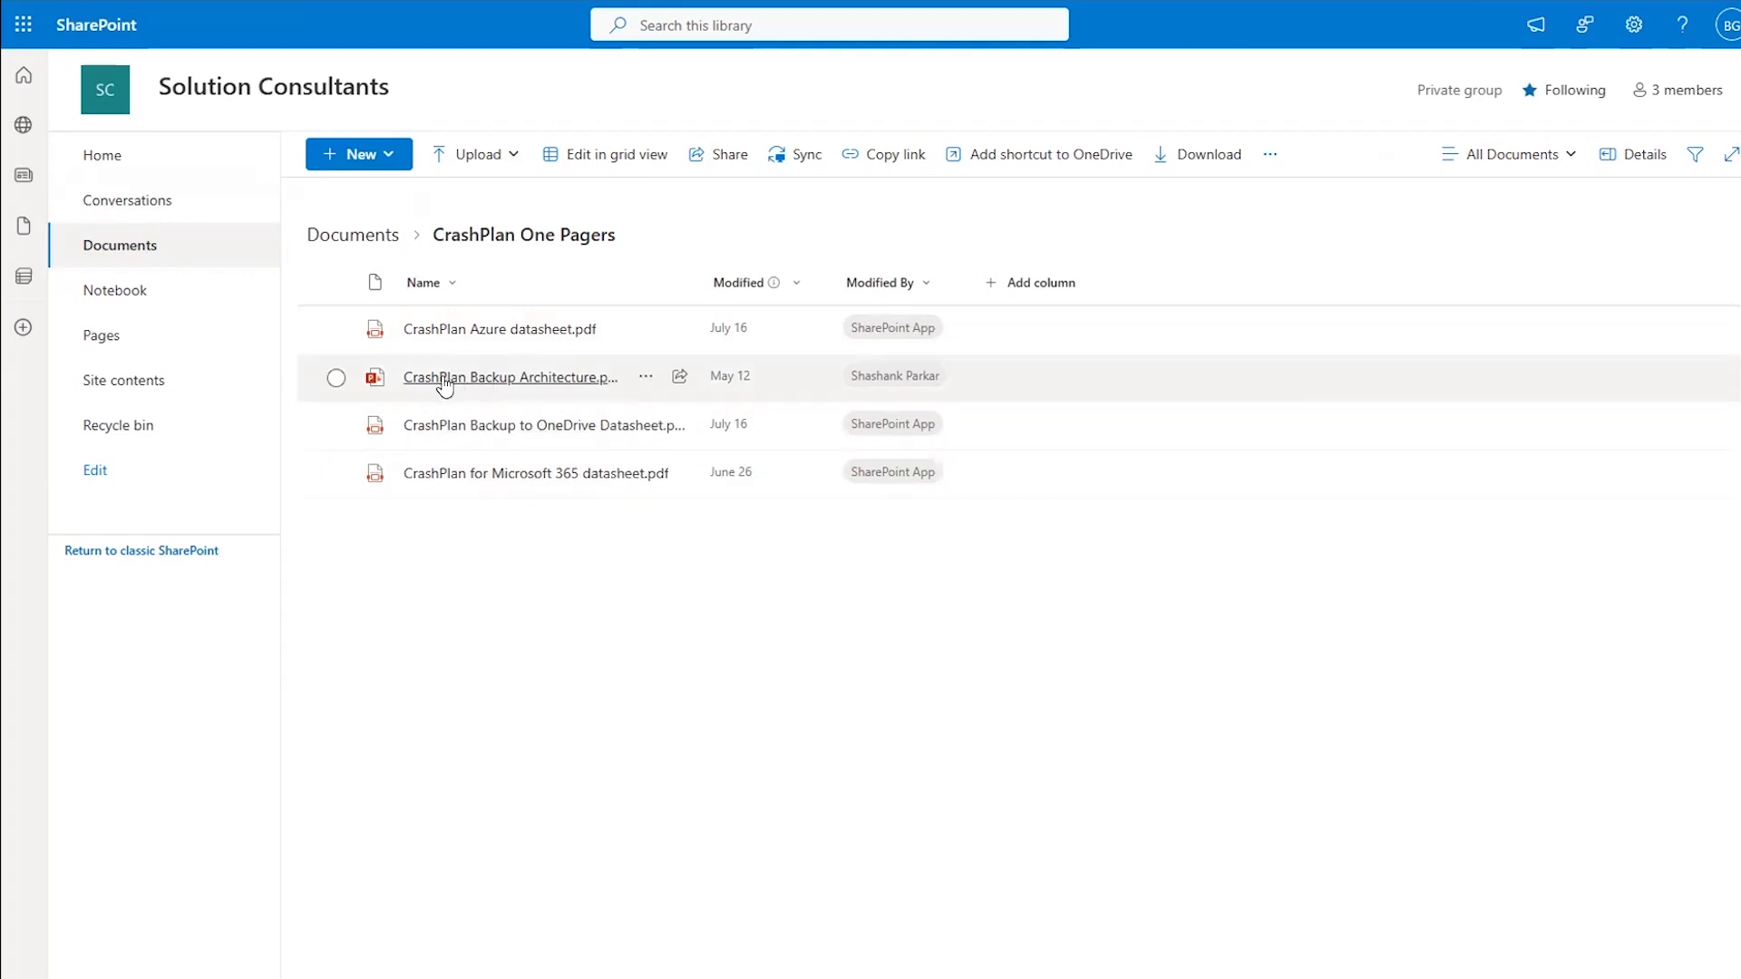
{"action": "left_click", "coordinate": [336, 379]}
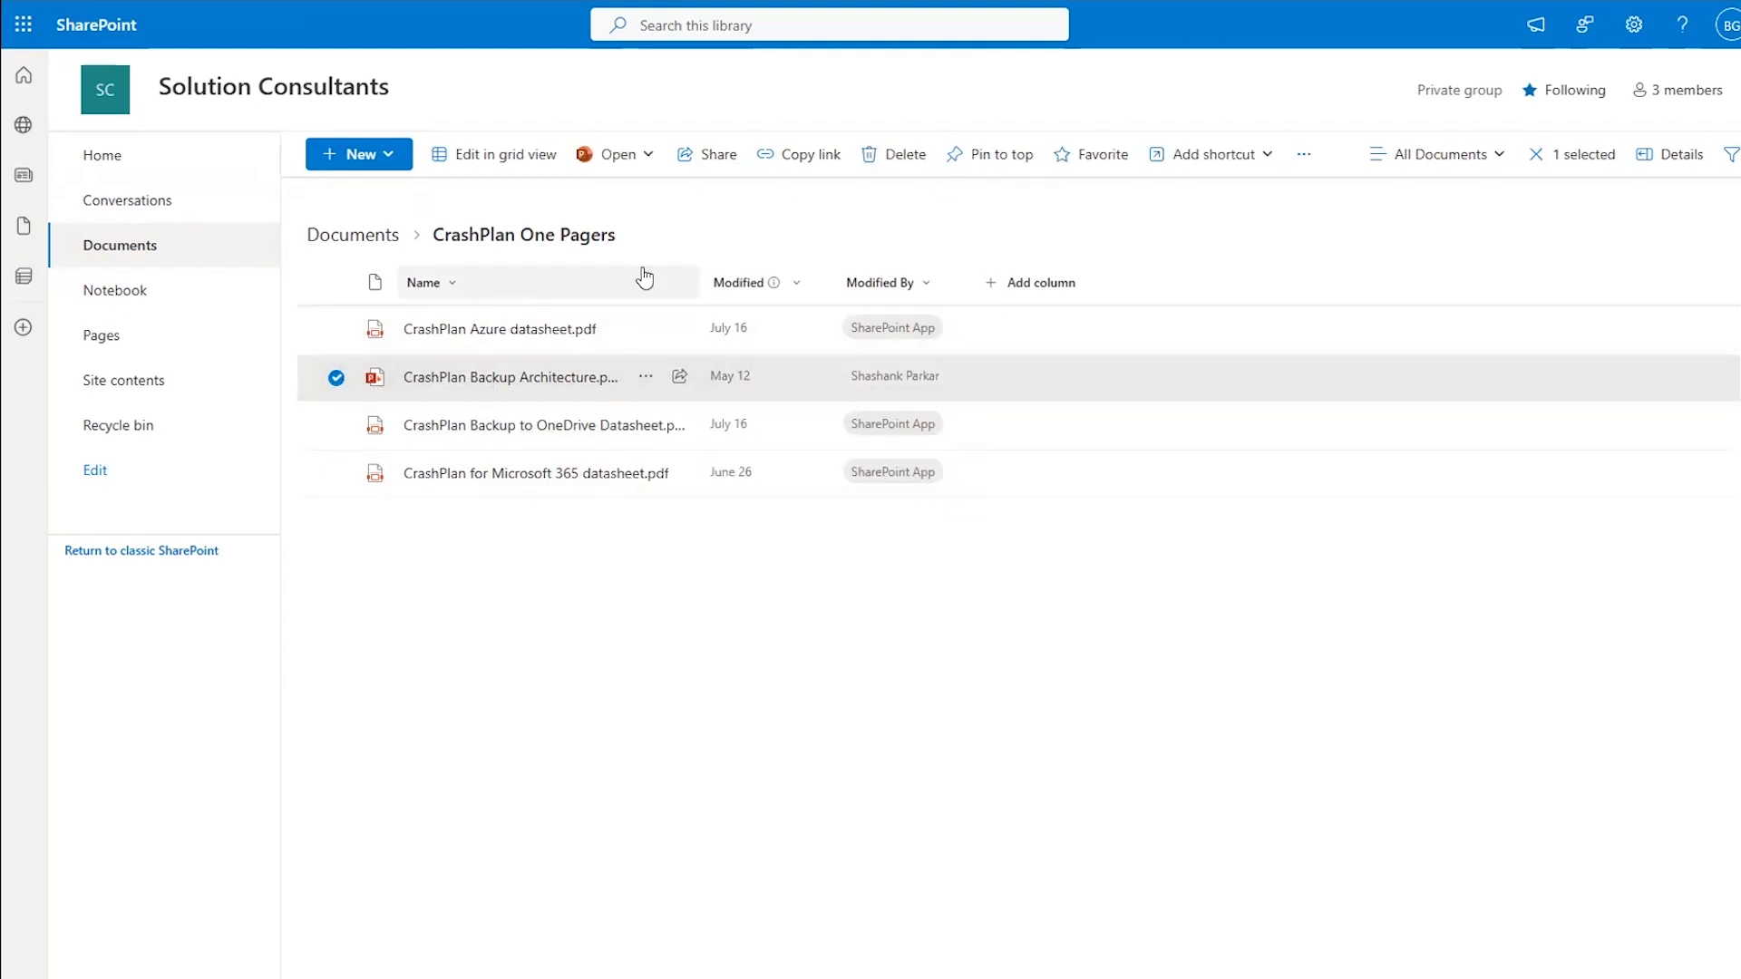
{"action": "left_click", "coordinate": [885, 172]}
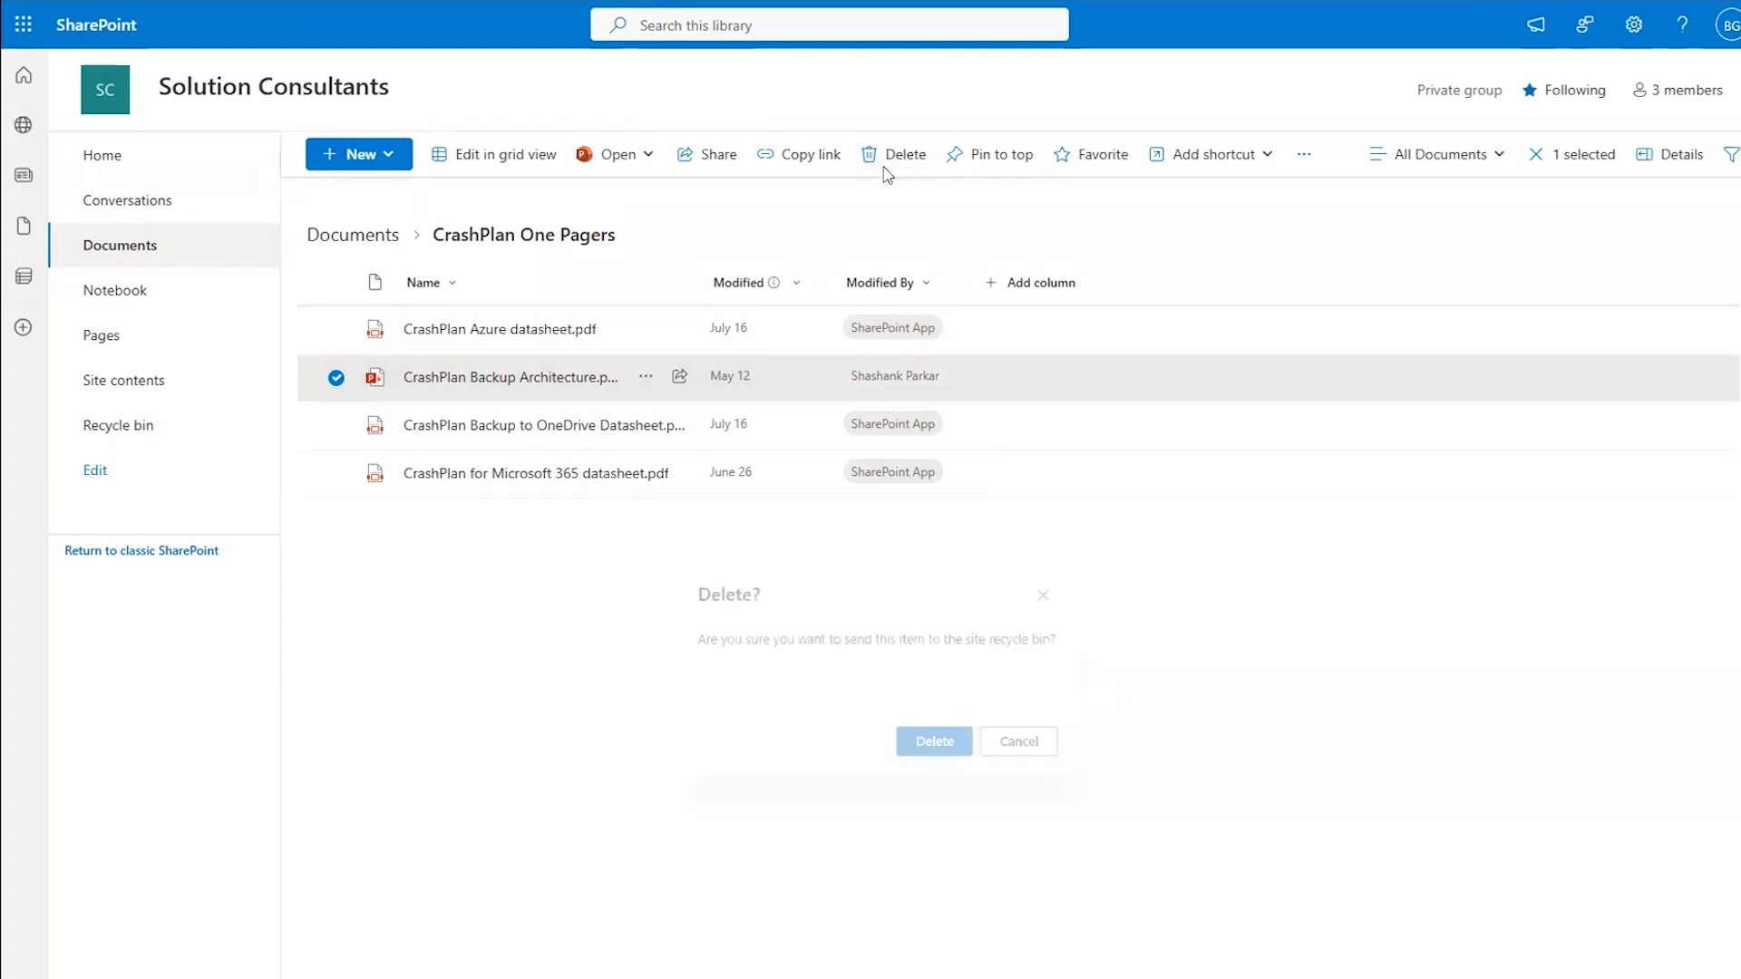
{"action": "left_click", "coordinate": [941, 749]}
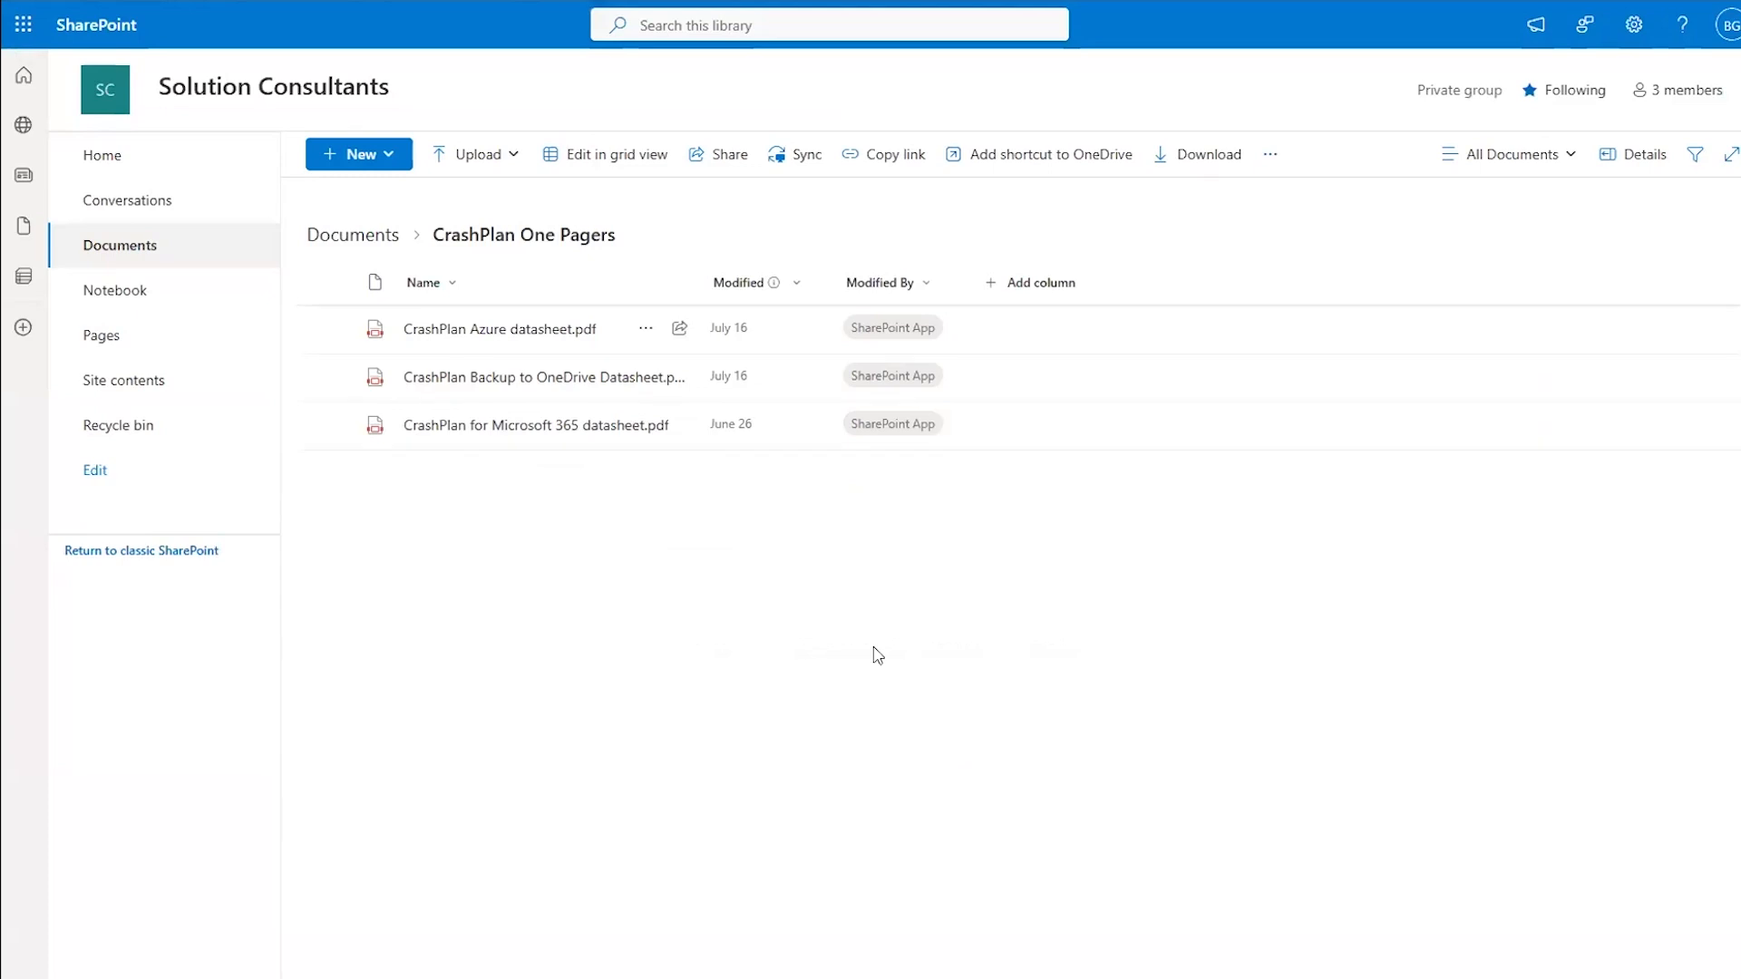
- Permanently purge CrashPlan Backup Architecture.pptx from the site recycle bin and return to Documents
{"action": "left_click", "coordinate": [146, 432]}
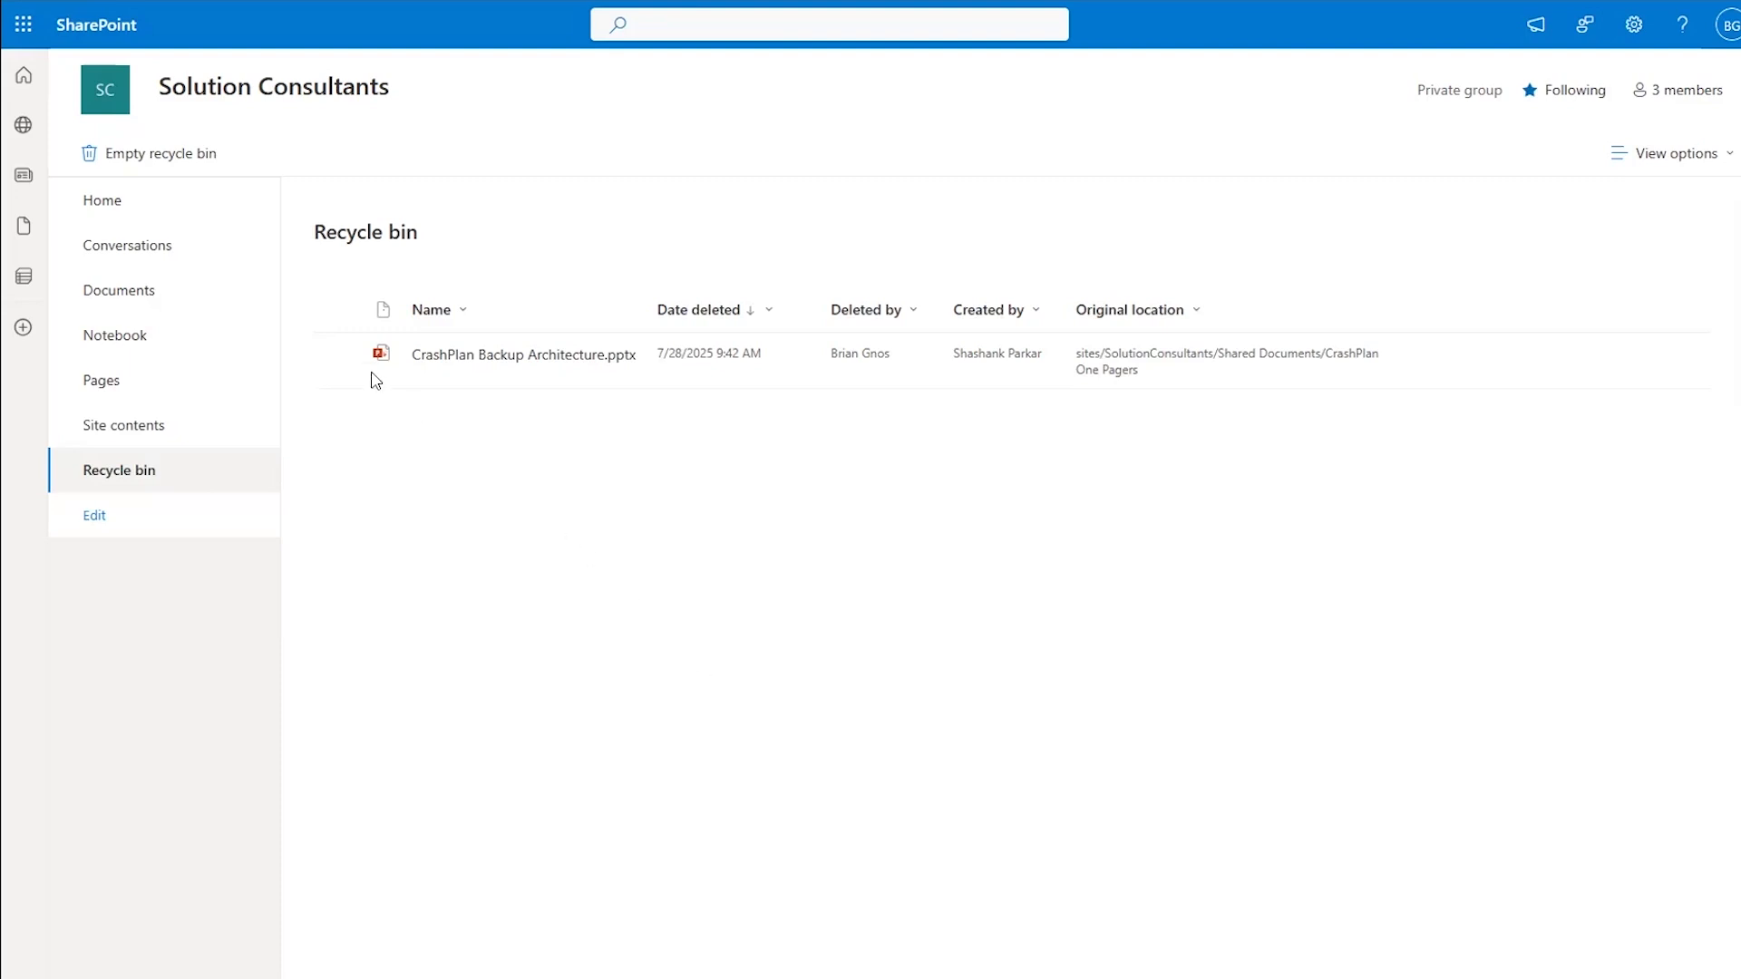
{"action": "left_click", "coordinate": [340, 356]}
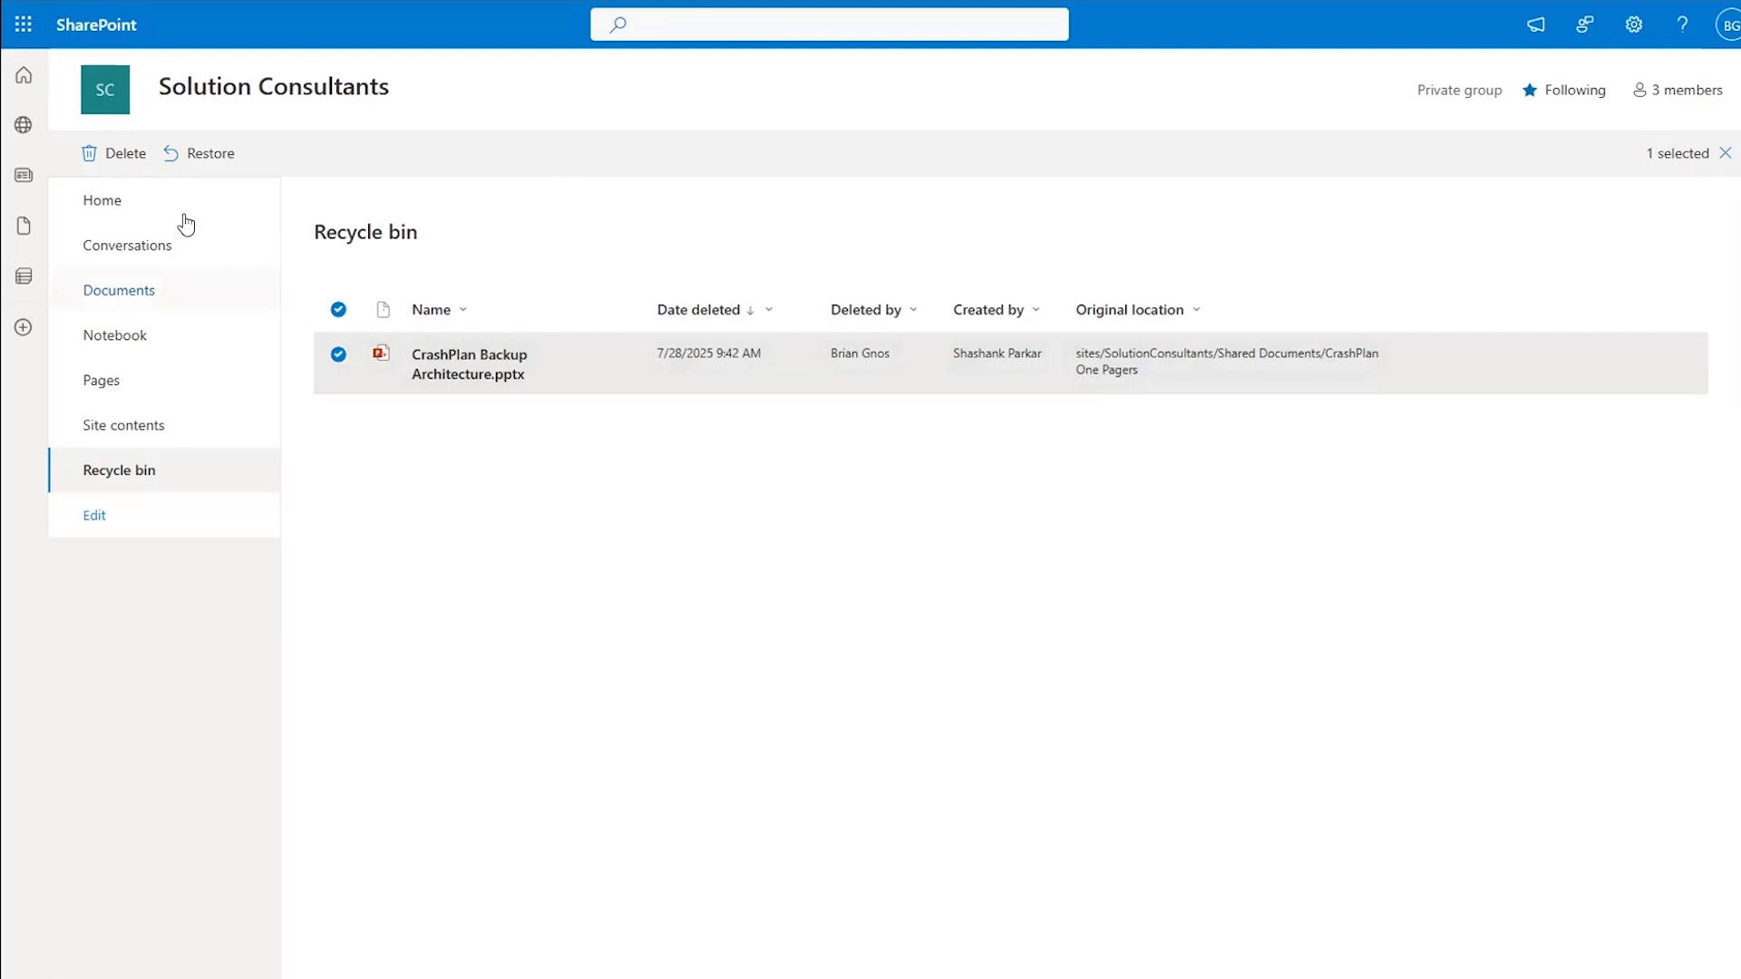
{"action": "left_click", "coordinate": [126, 165]}
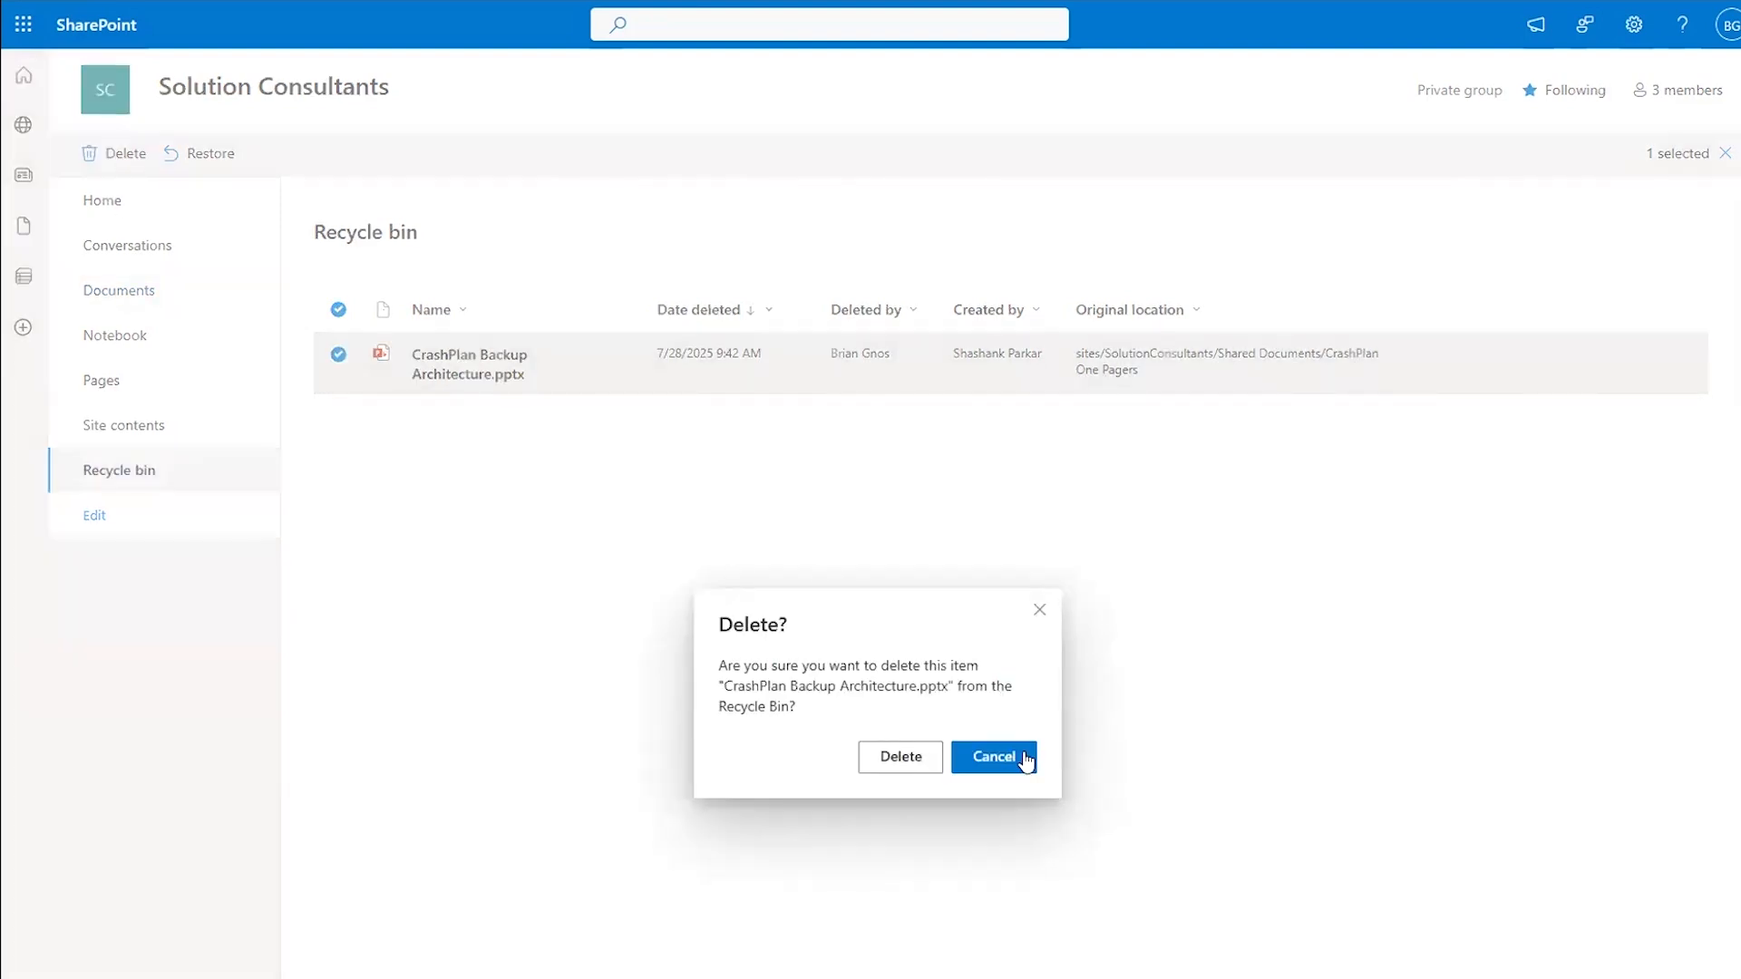
{"action": "left_click", "coordinate": [901, 766]}
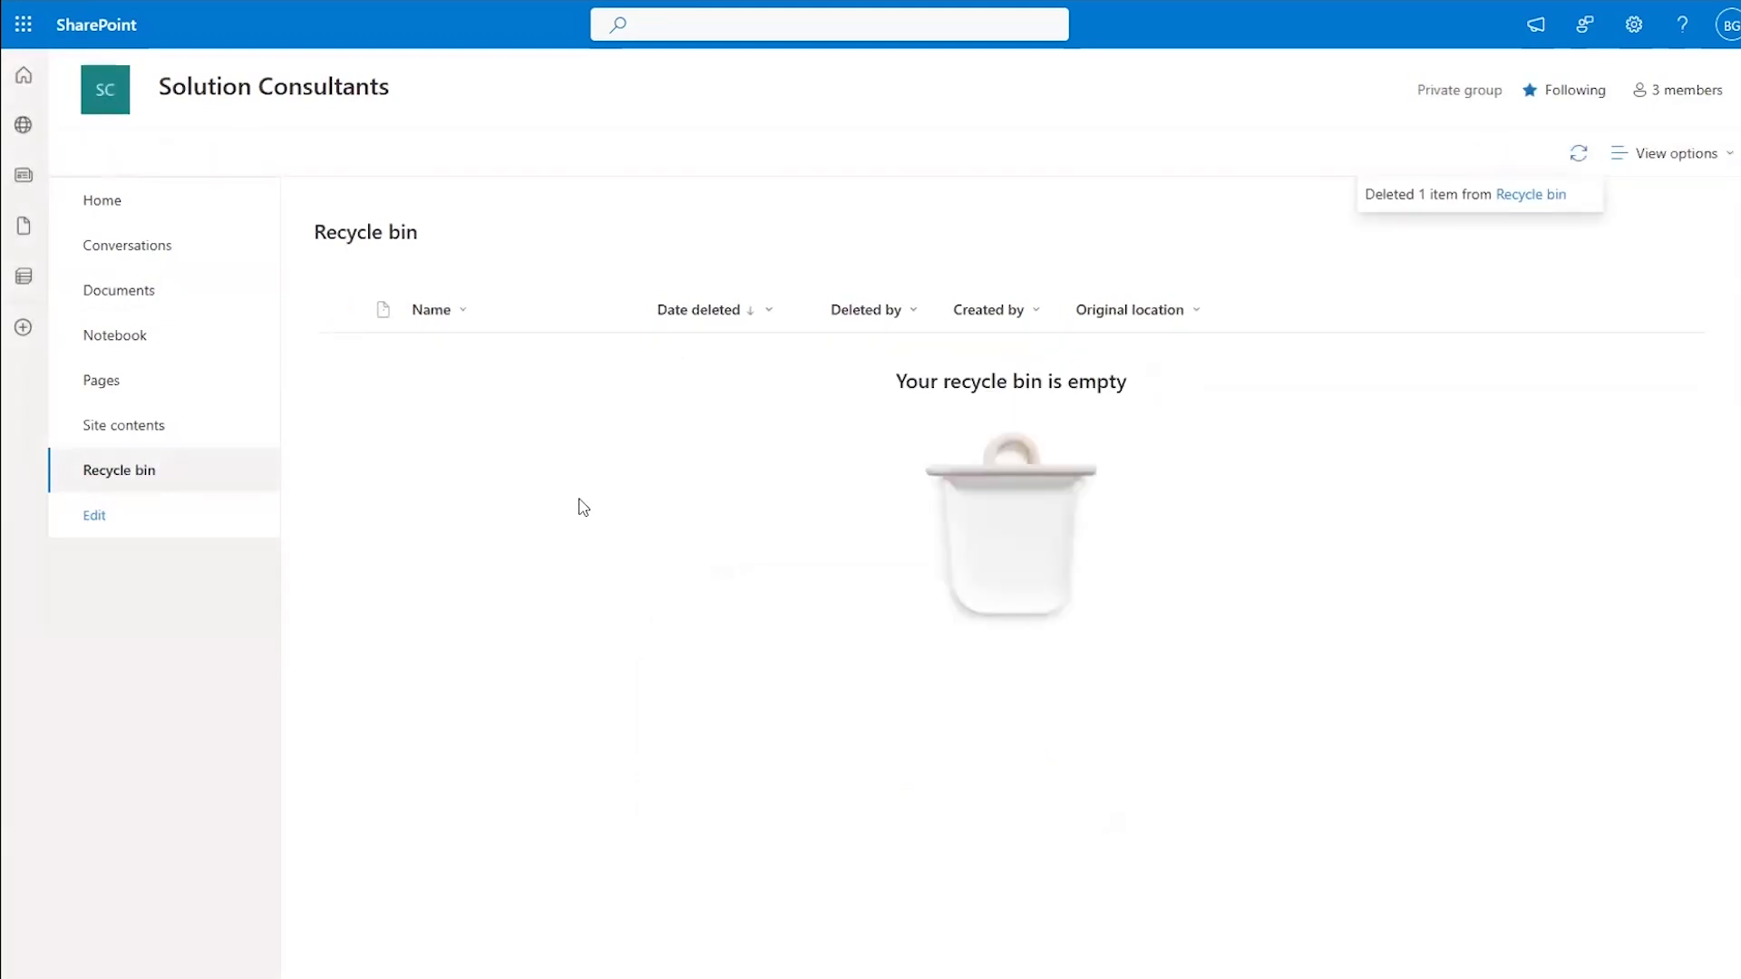
{"action": "left_click", "coordinate": [129, 292]}
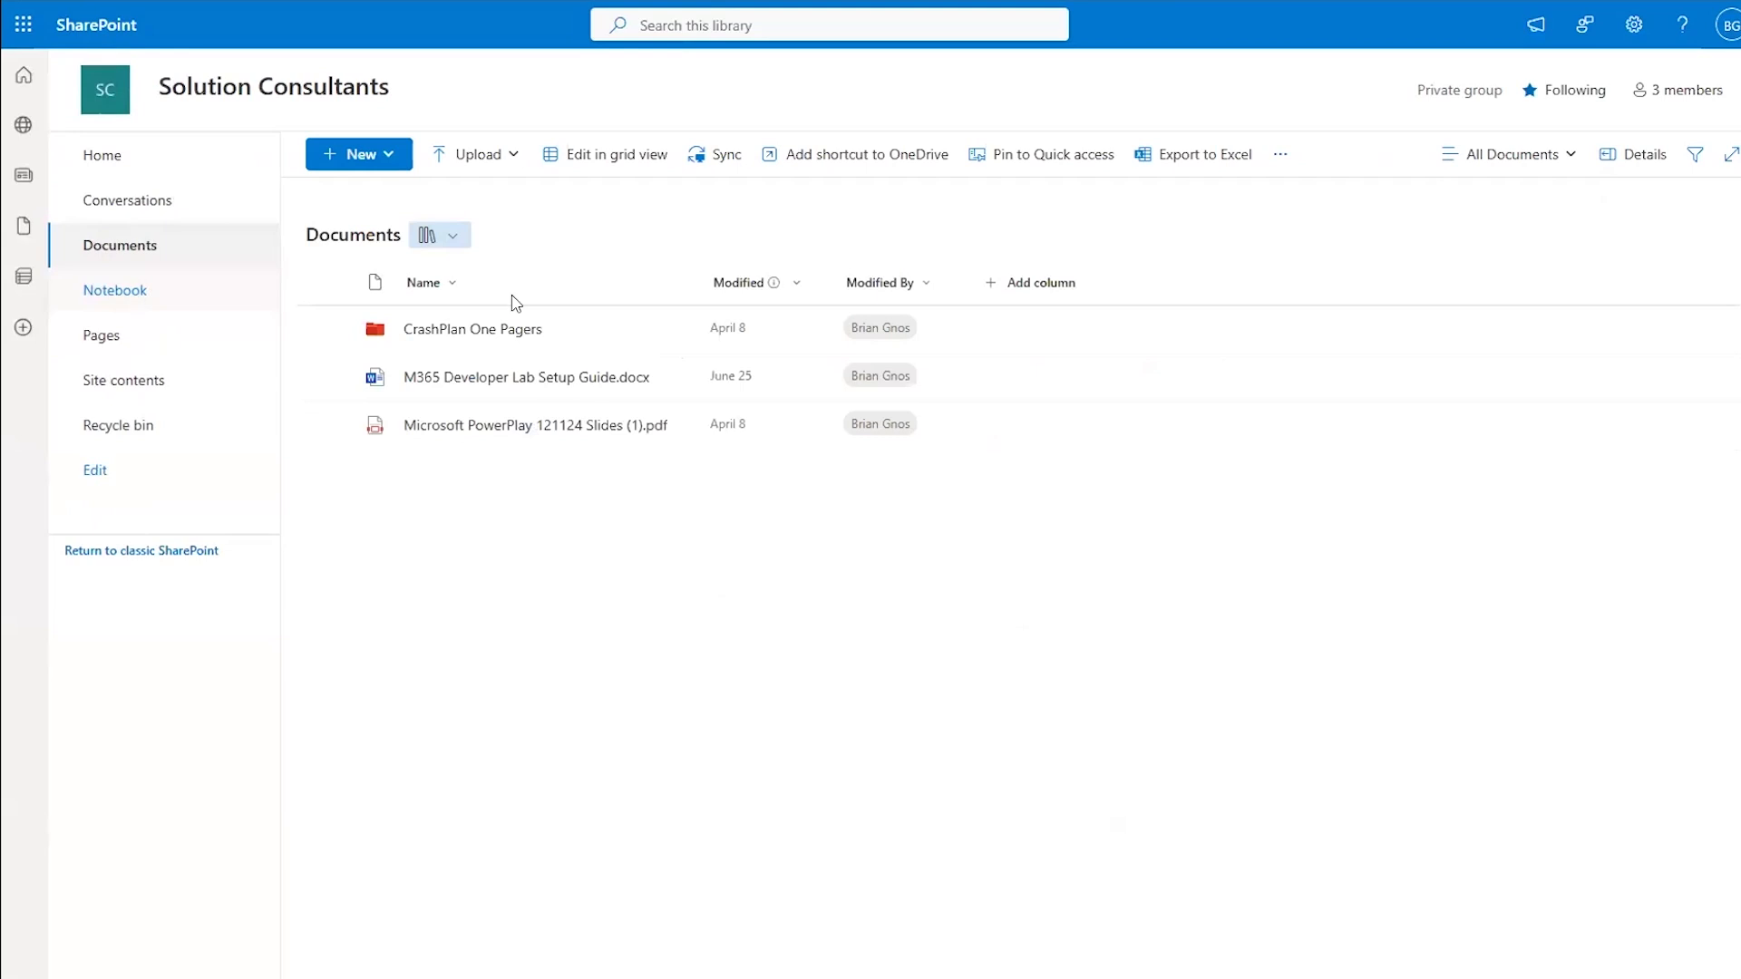
- Find CrashPlan Backup Architecture.pptx (7.36 MB) in the SolutionConsultants backup under Shared Documents > CrashPlan One Pagers
{"action": "left_click", "coordinate": [505, 329]}
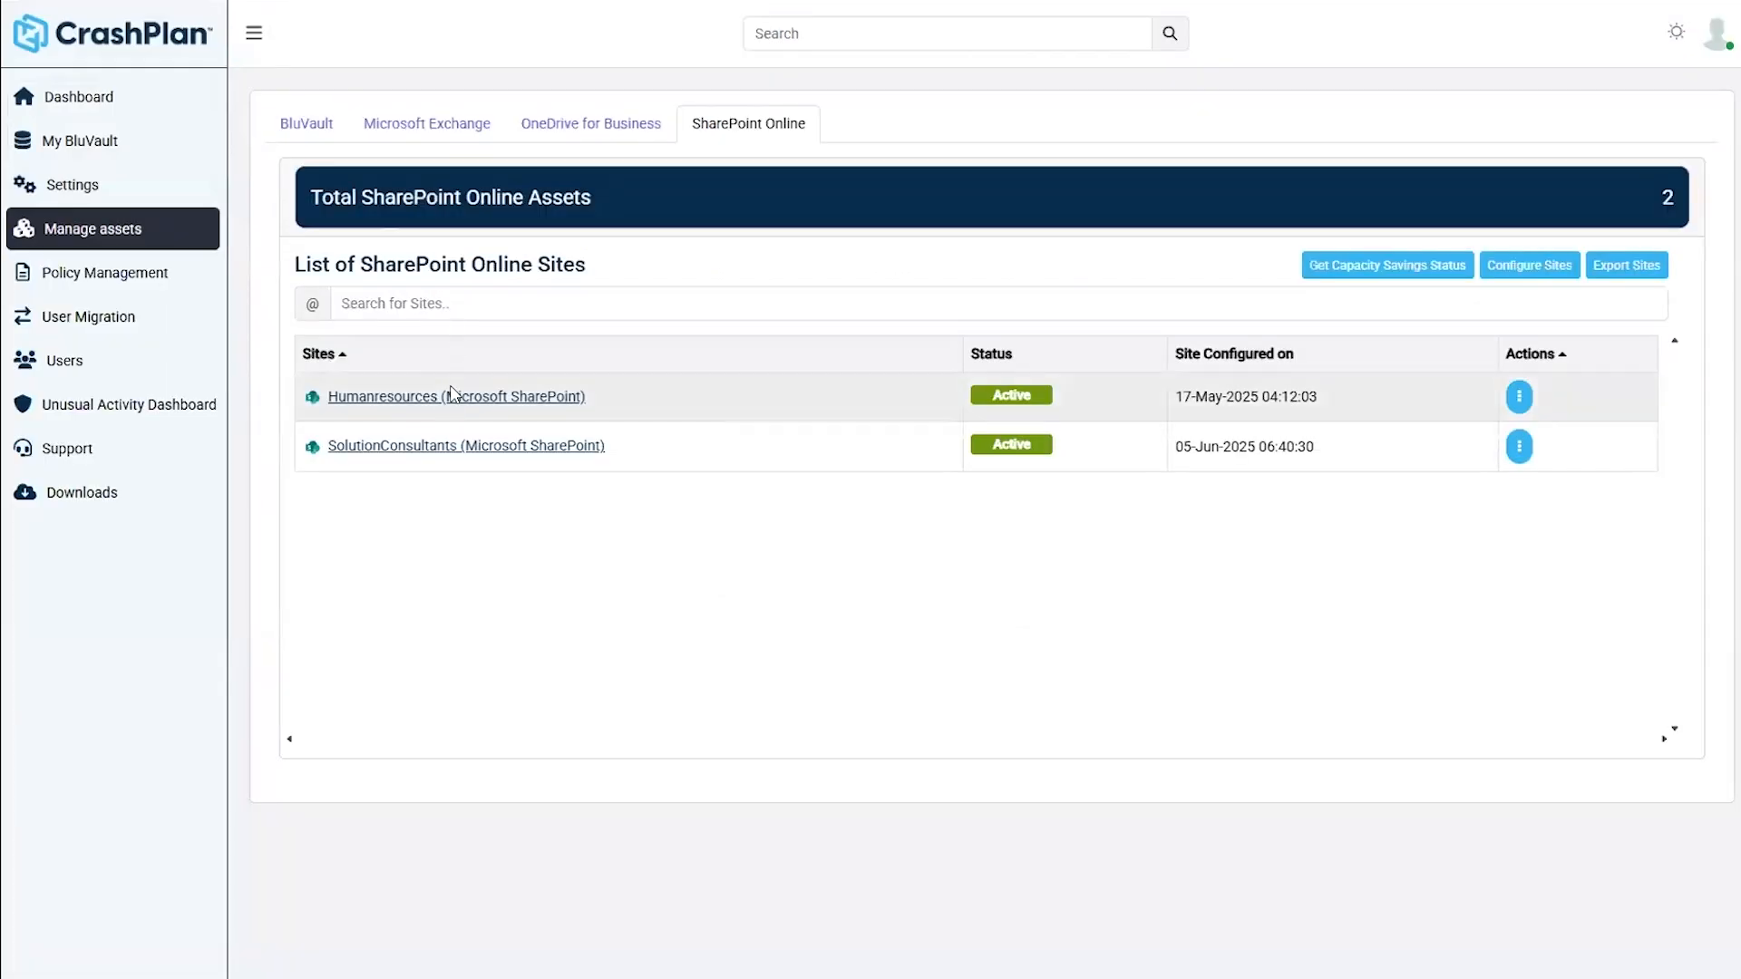
{"action": "left_click", "coordinate": [445, 447]}
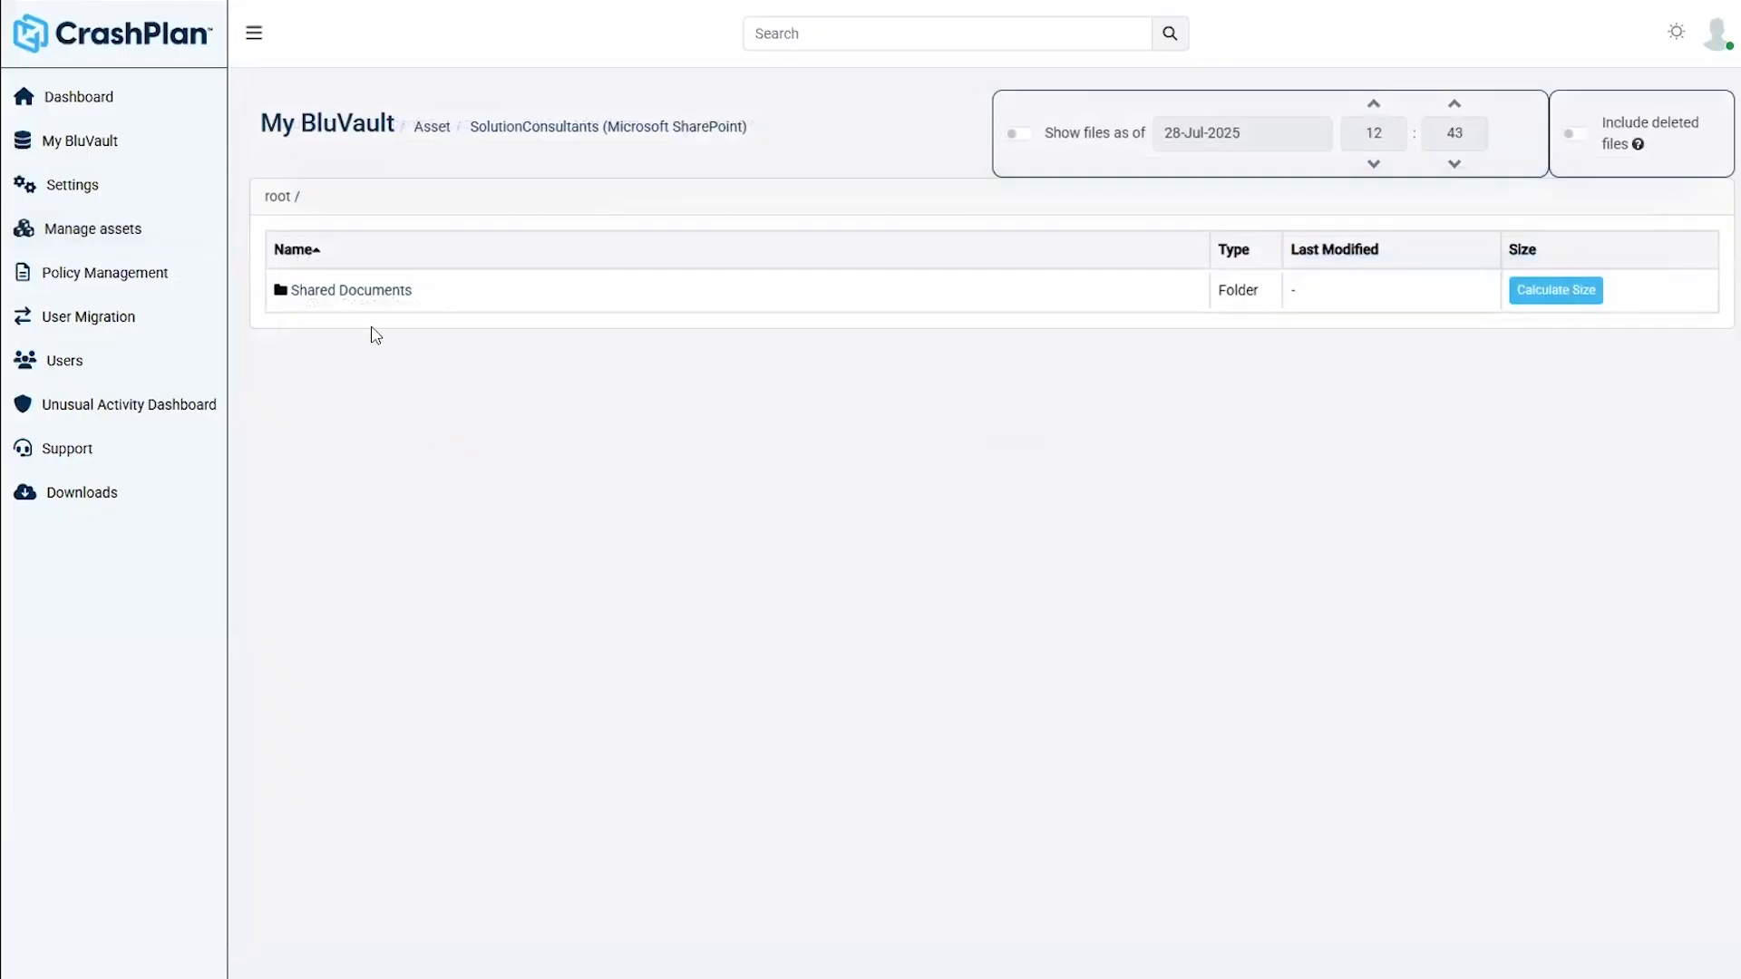
{"action": "left_click", "coordinate": [360, 292]}
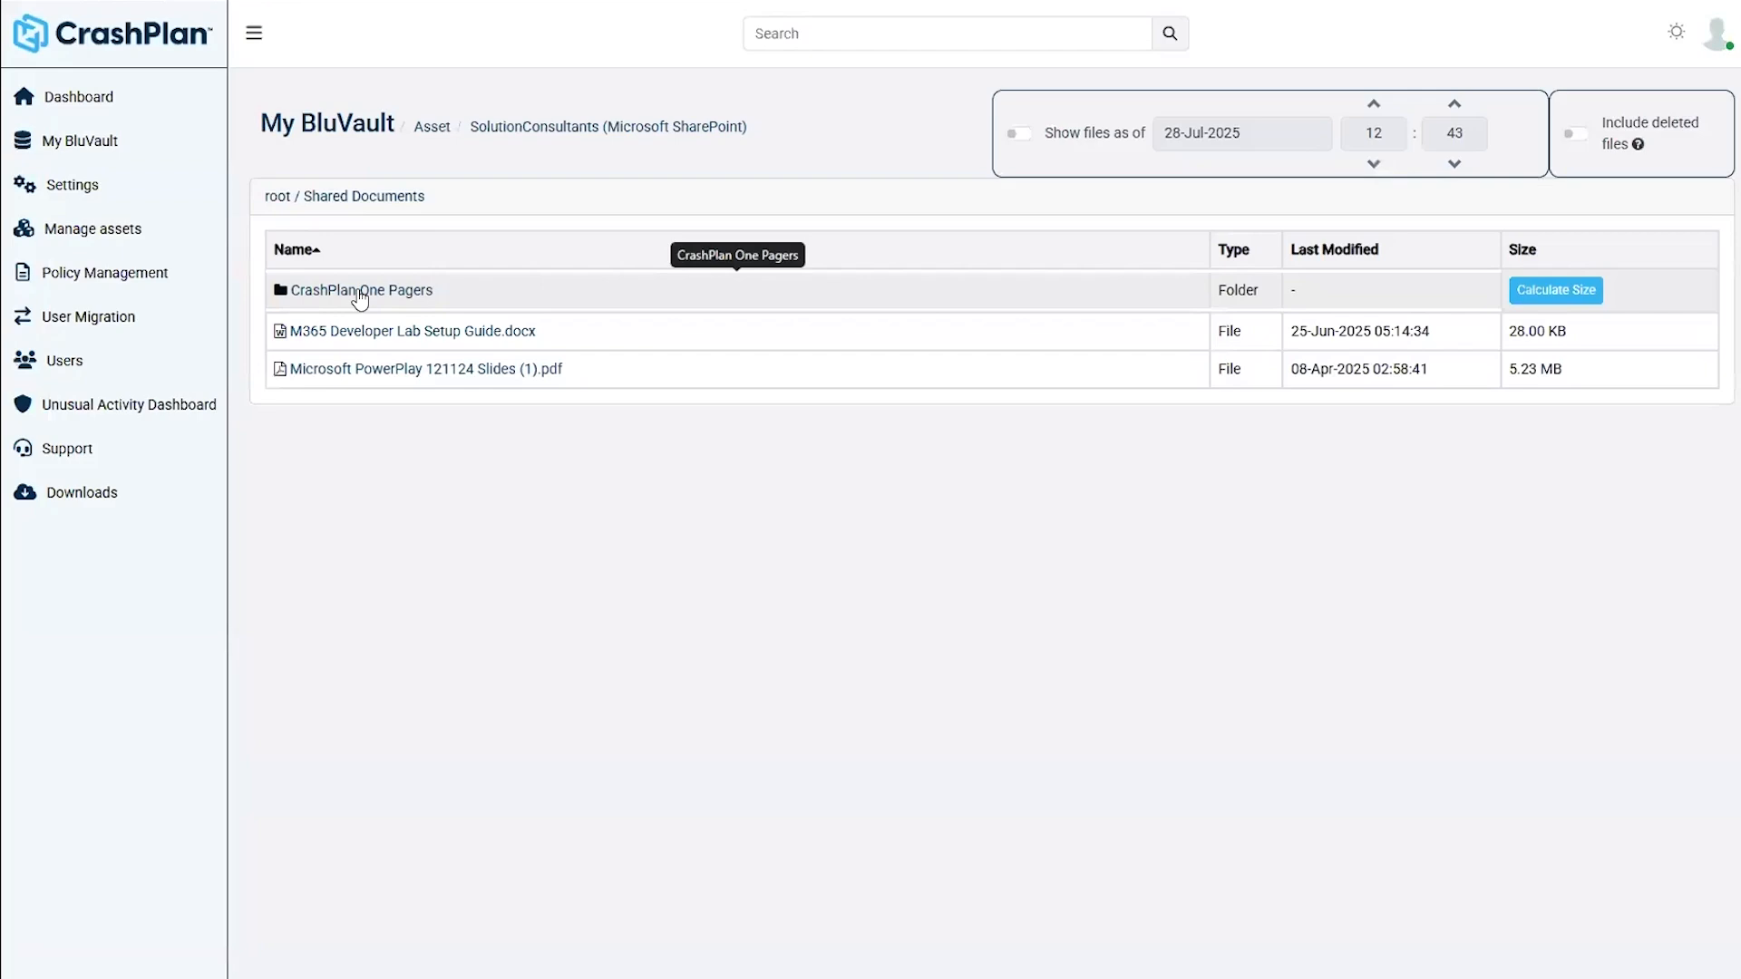
{"action": "left_click", "coordinate": [360, 292]}
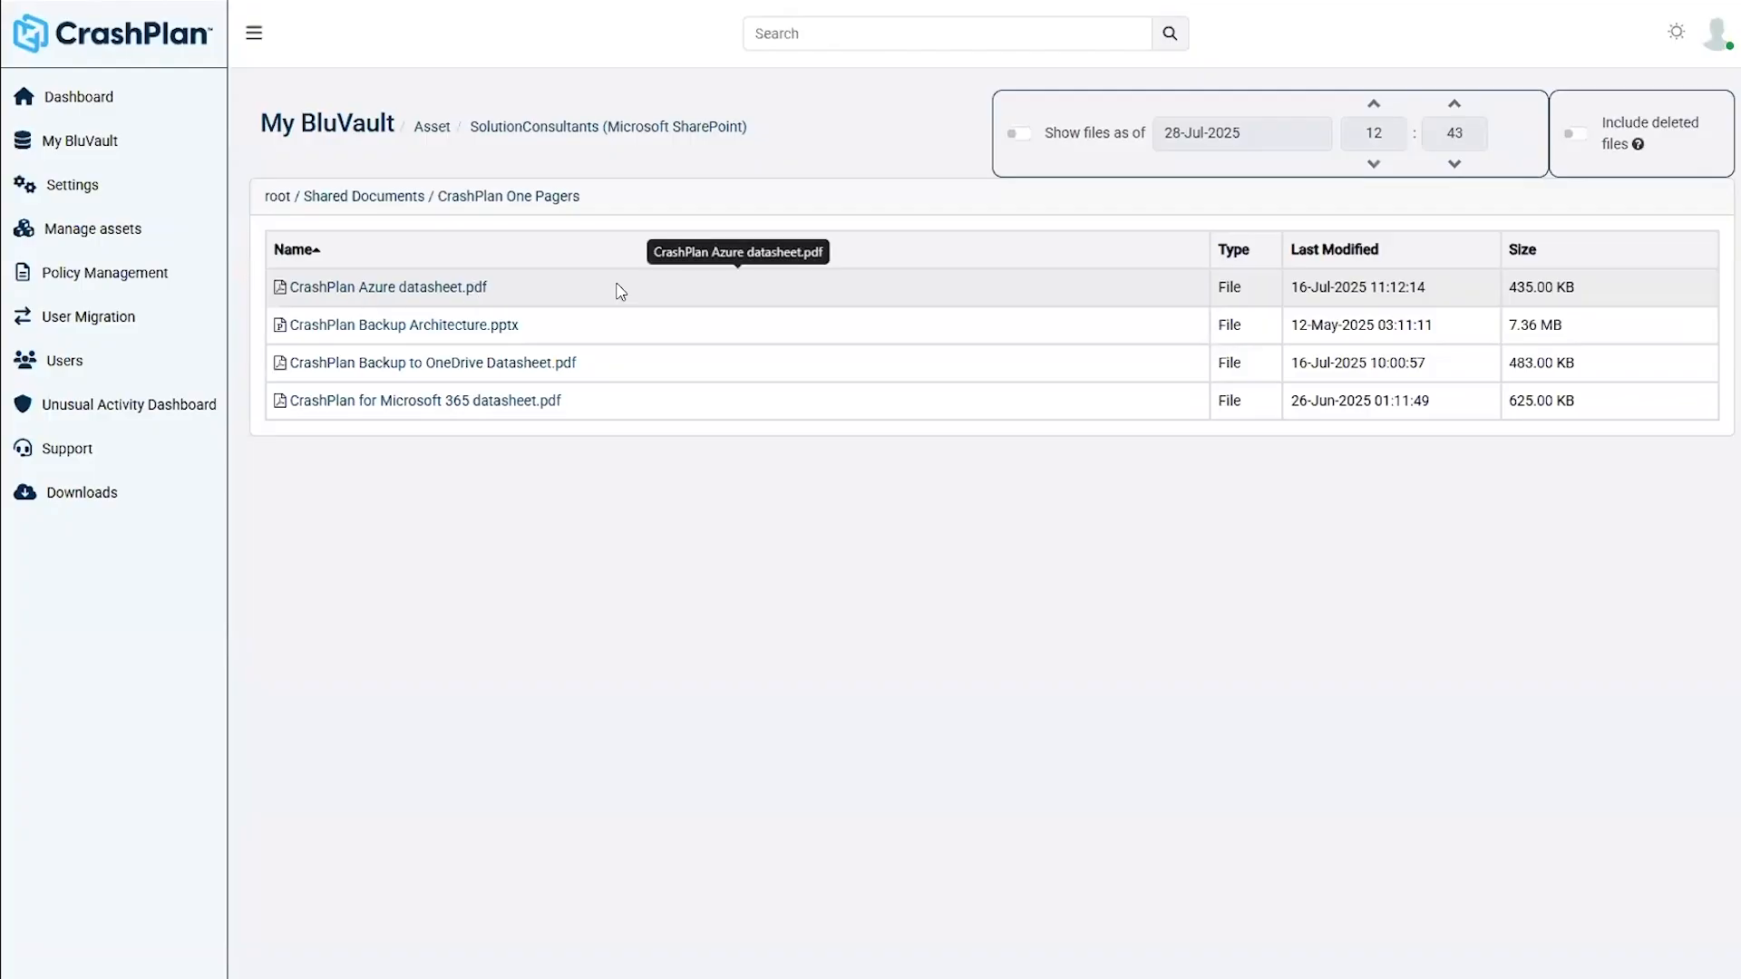
{"action": "left_click", "coordinate": [615, 338]}
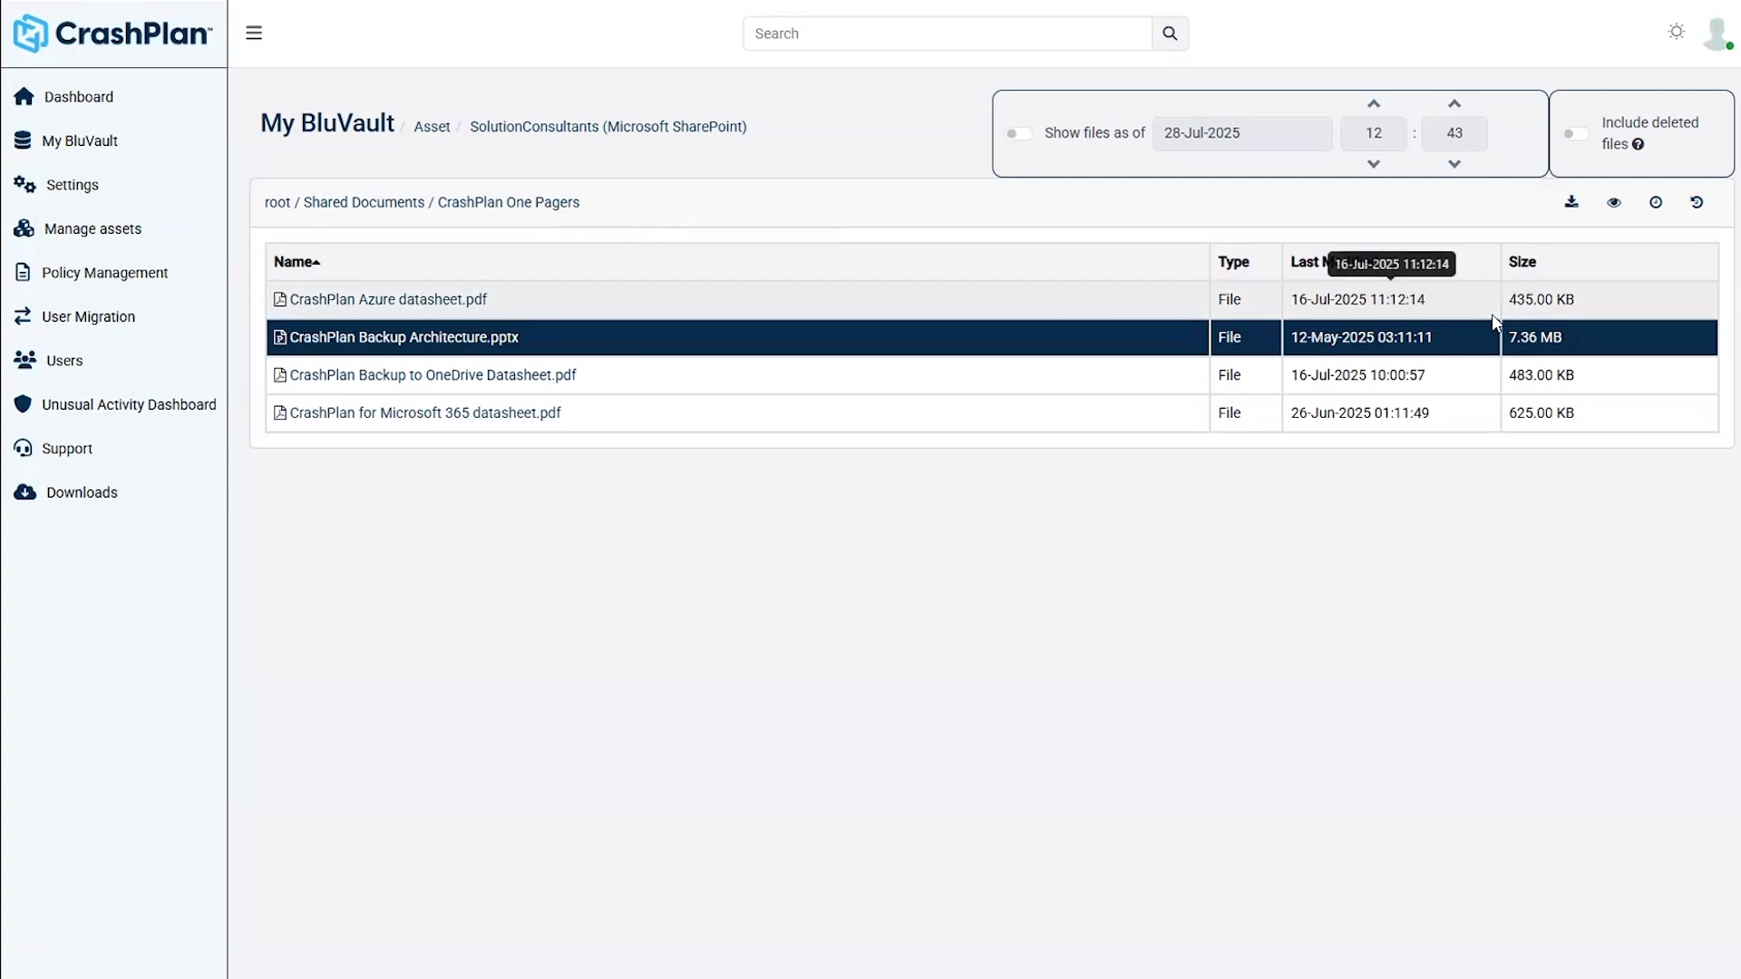
{"action": "left_click", "coordinate": [1655, 206]}
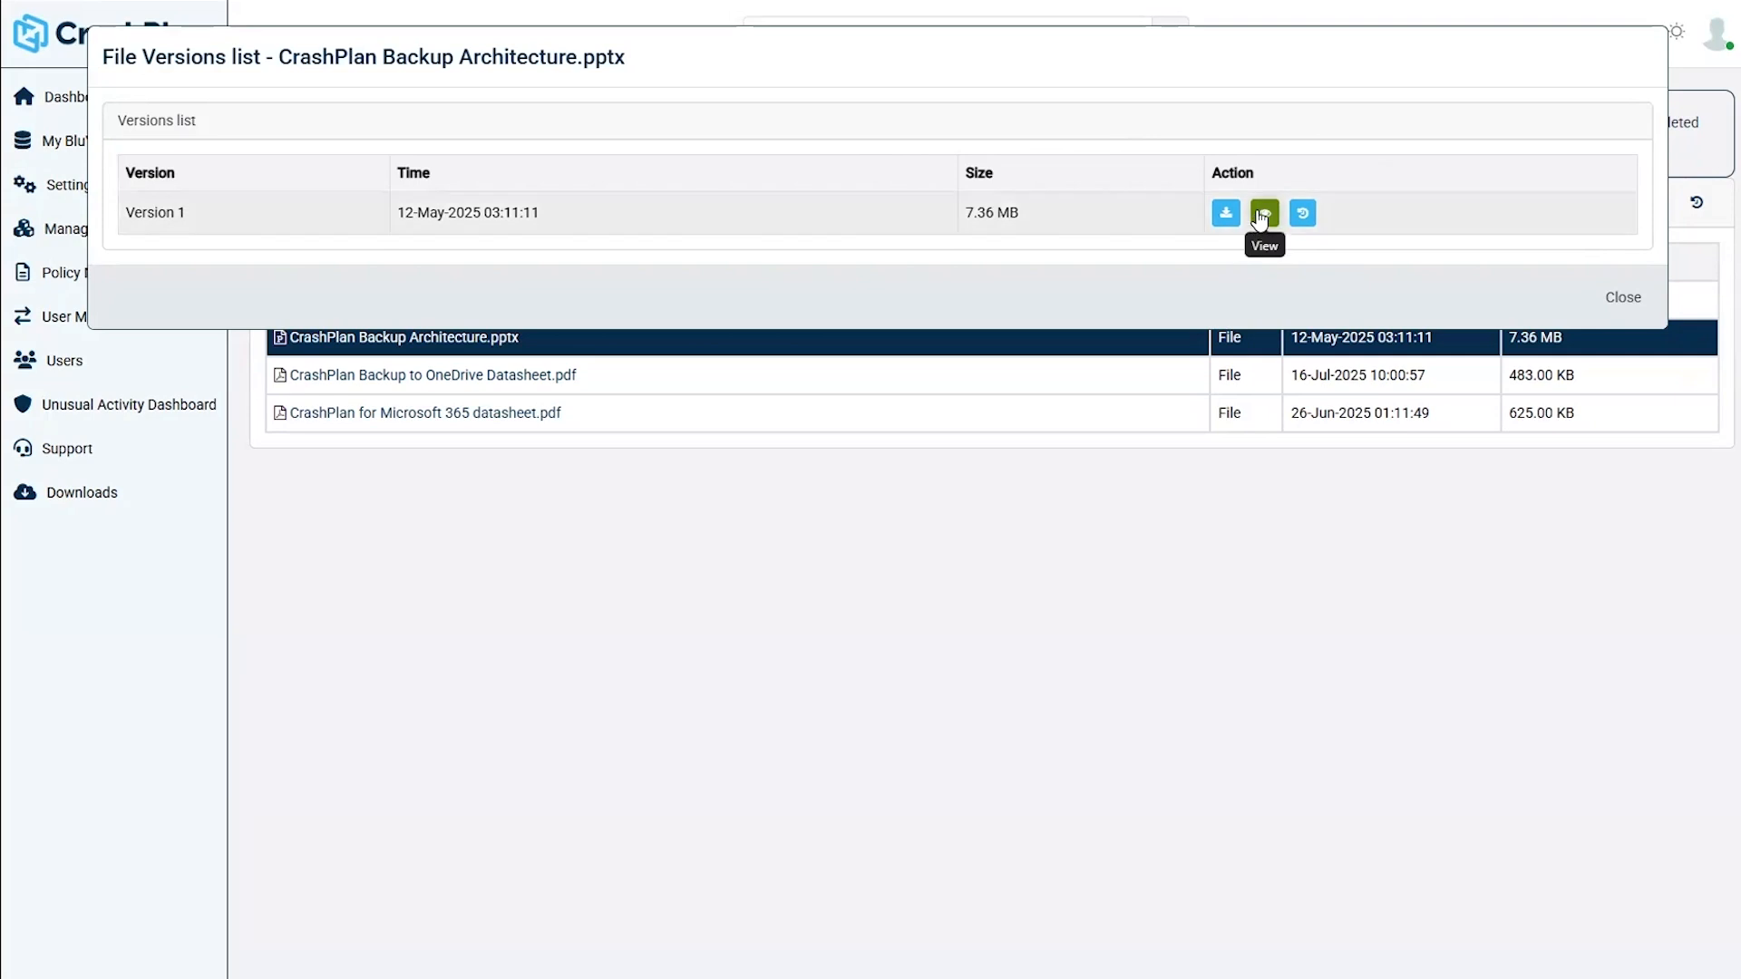
{"action": "left_click", "coordinate": [1609, 301]}
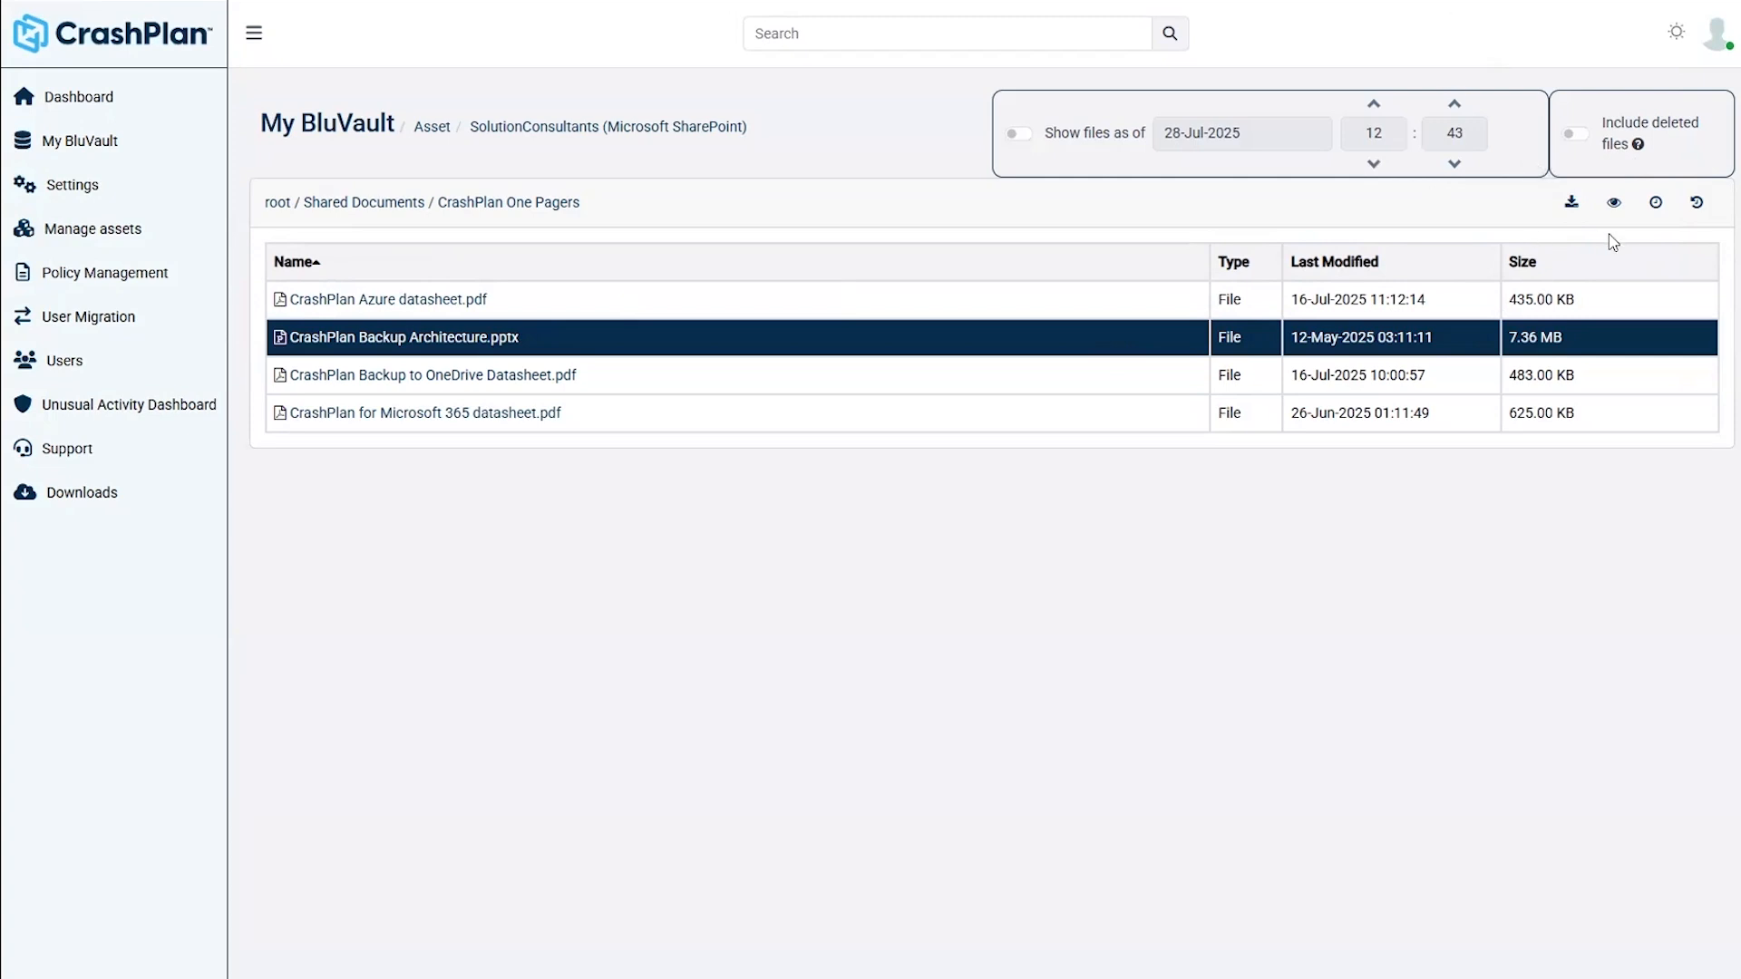
- Launch a restore of CrashPlan Backup Architecture.pptx with In place Restore switched on
{"action": "left_click", "coordinate": [1696, 203]}
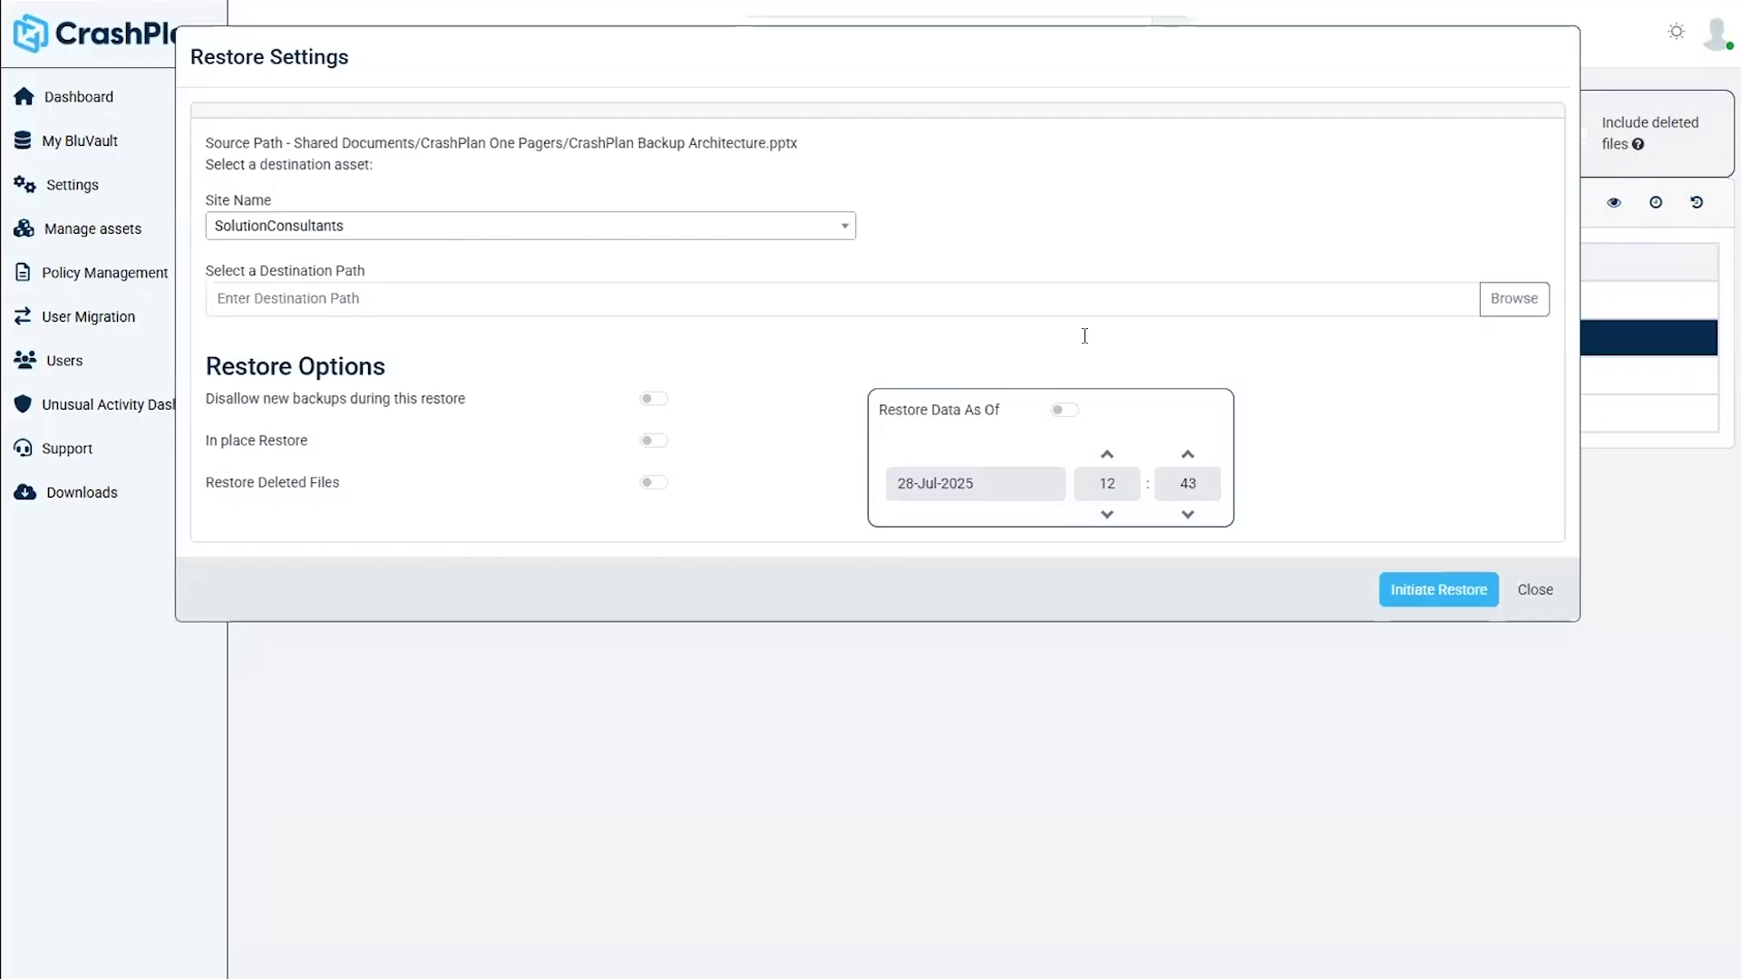
{"action": "left_click", "coordinate": [656, 442]}
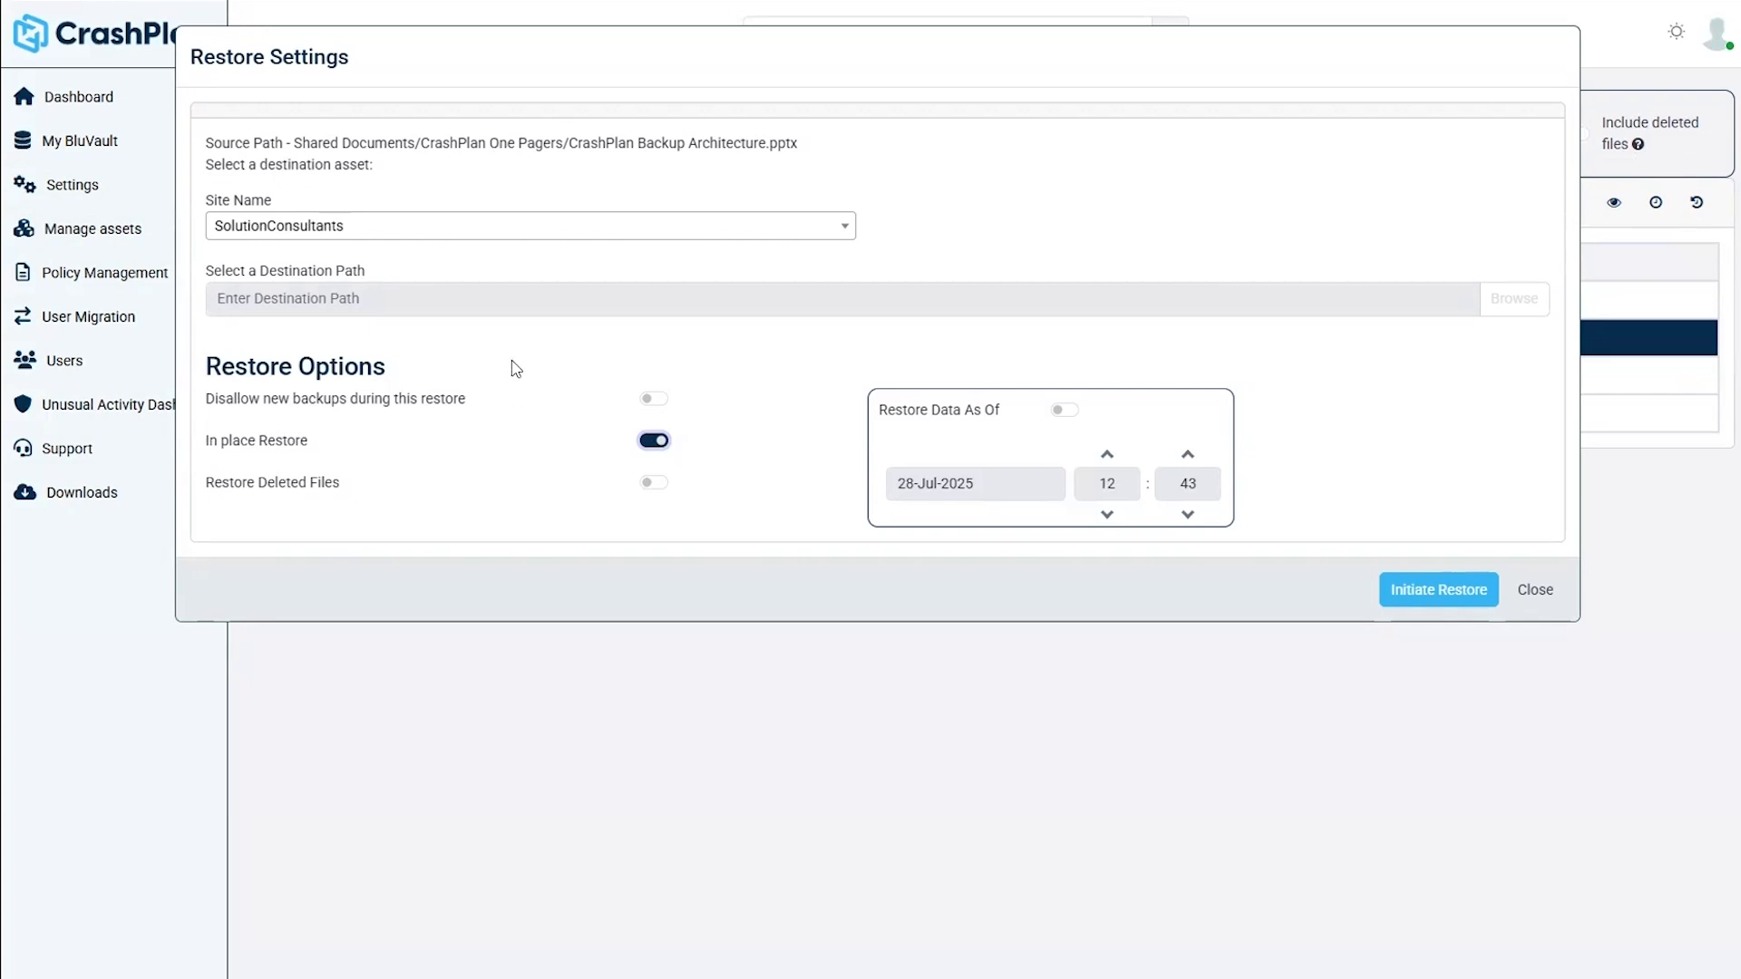
{"action": "left_click", "coordinate": [652, 441]}
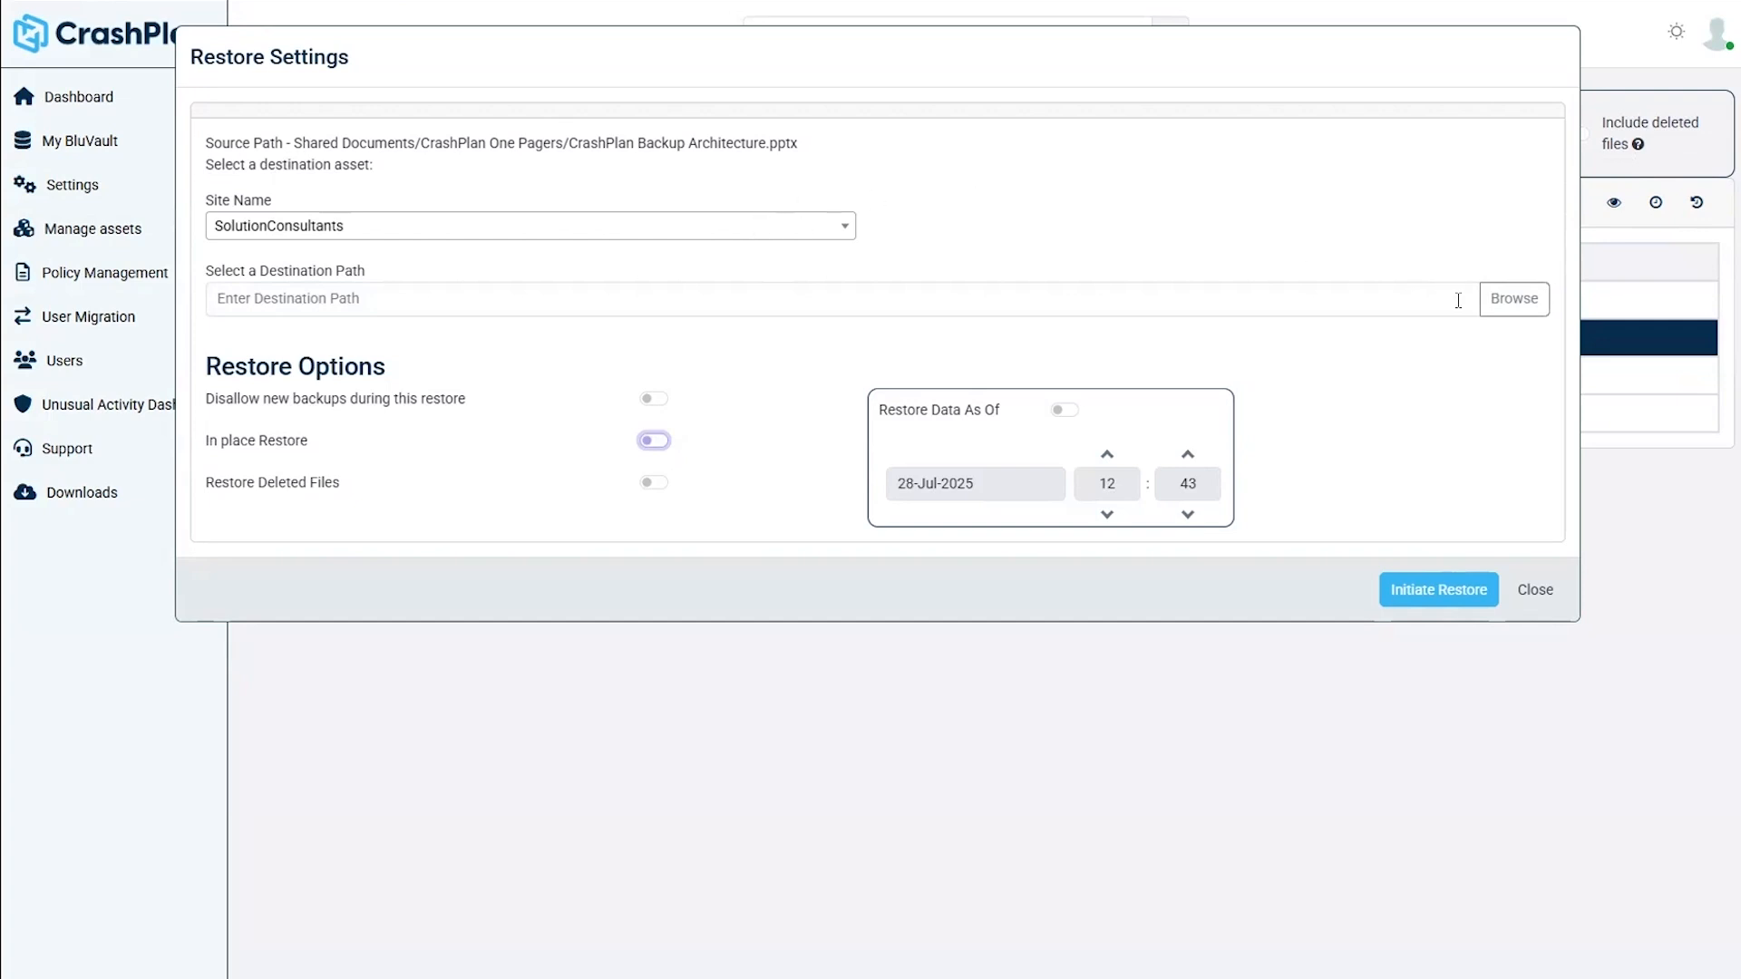
{"action": "left_click", "coordinate": [660, 441]}
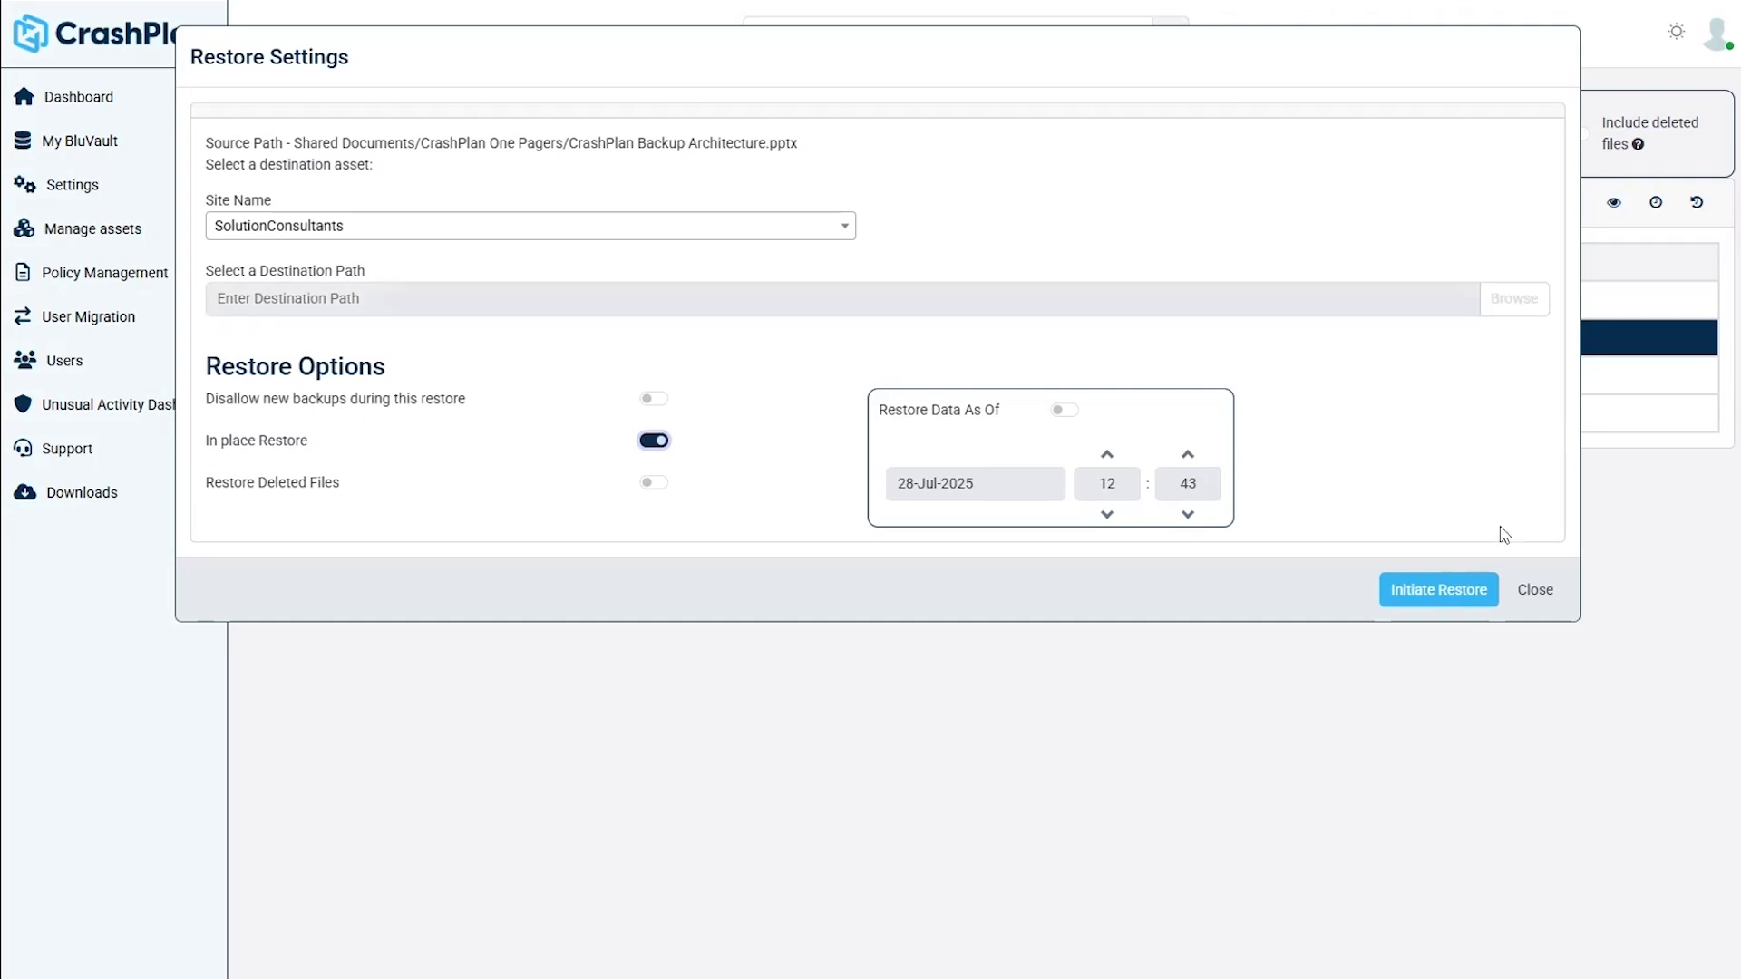
{"action": "left_click", "coordinate": [1469, 588]}
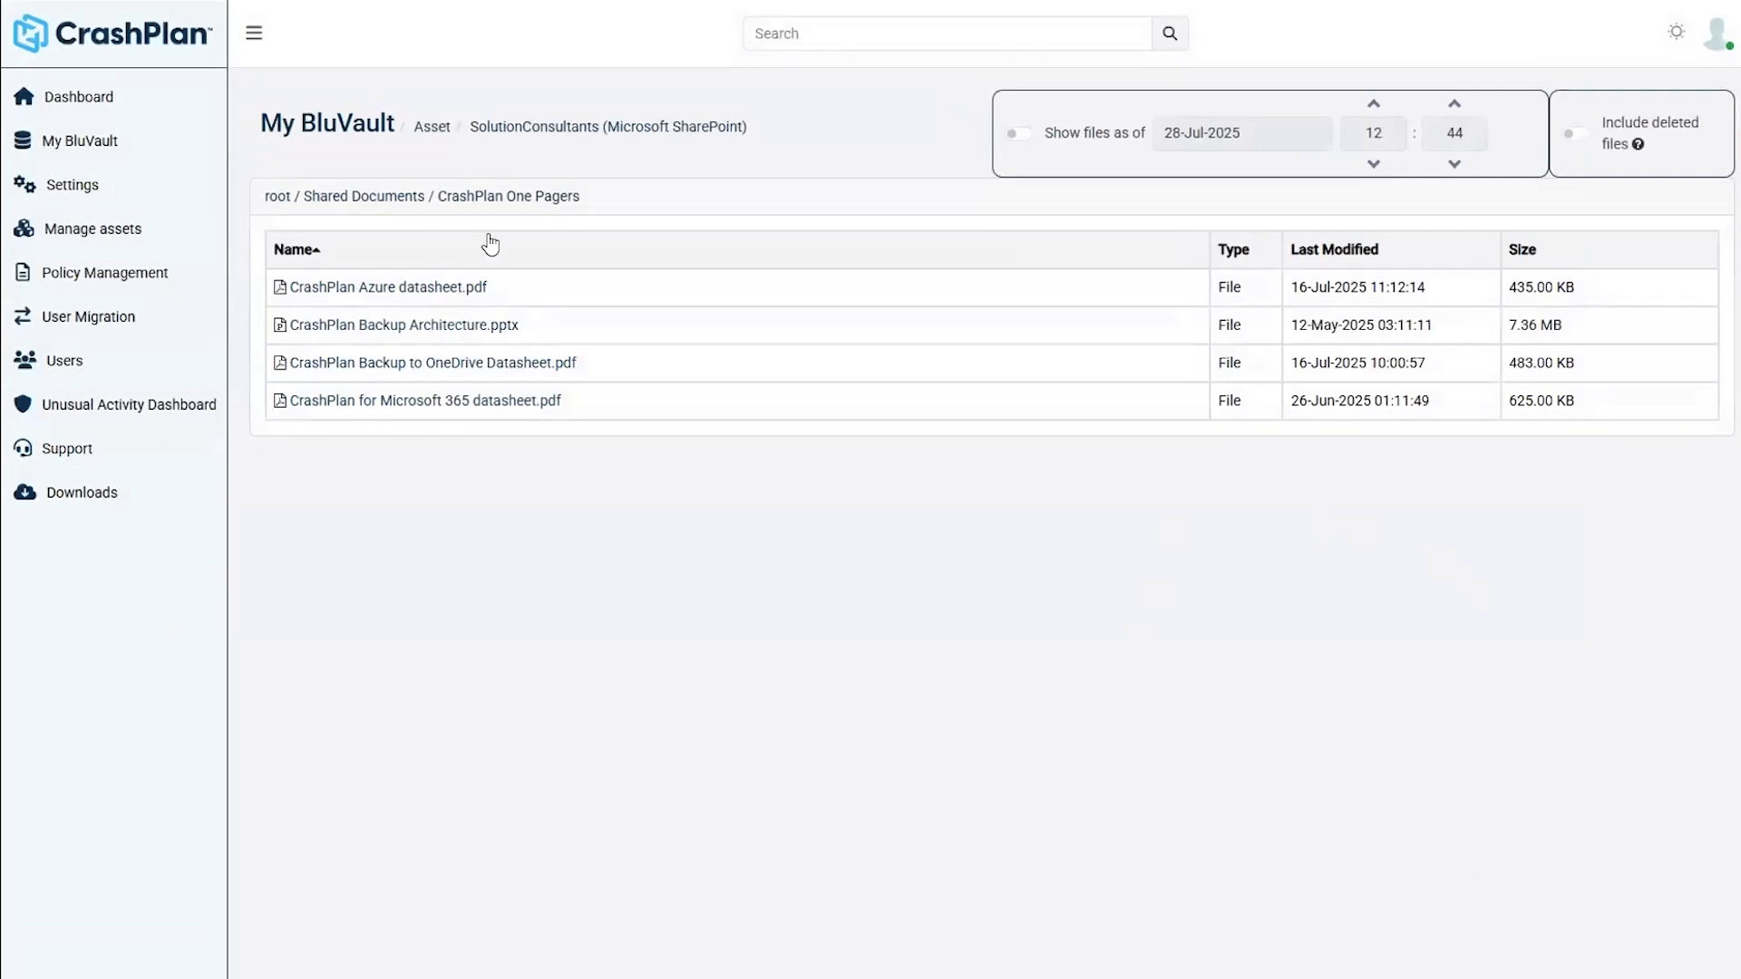
- Check the restored presentation in the SharePoint library, then view CrashPlan's backed-up SharePoint Online sites
{"action": "left_click", "coordinate": [329, 1]}
{"action": "left_click", "coordinate": [117, 234]}
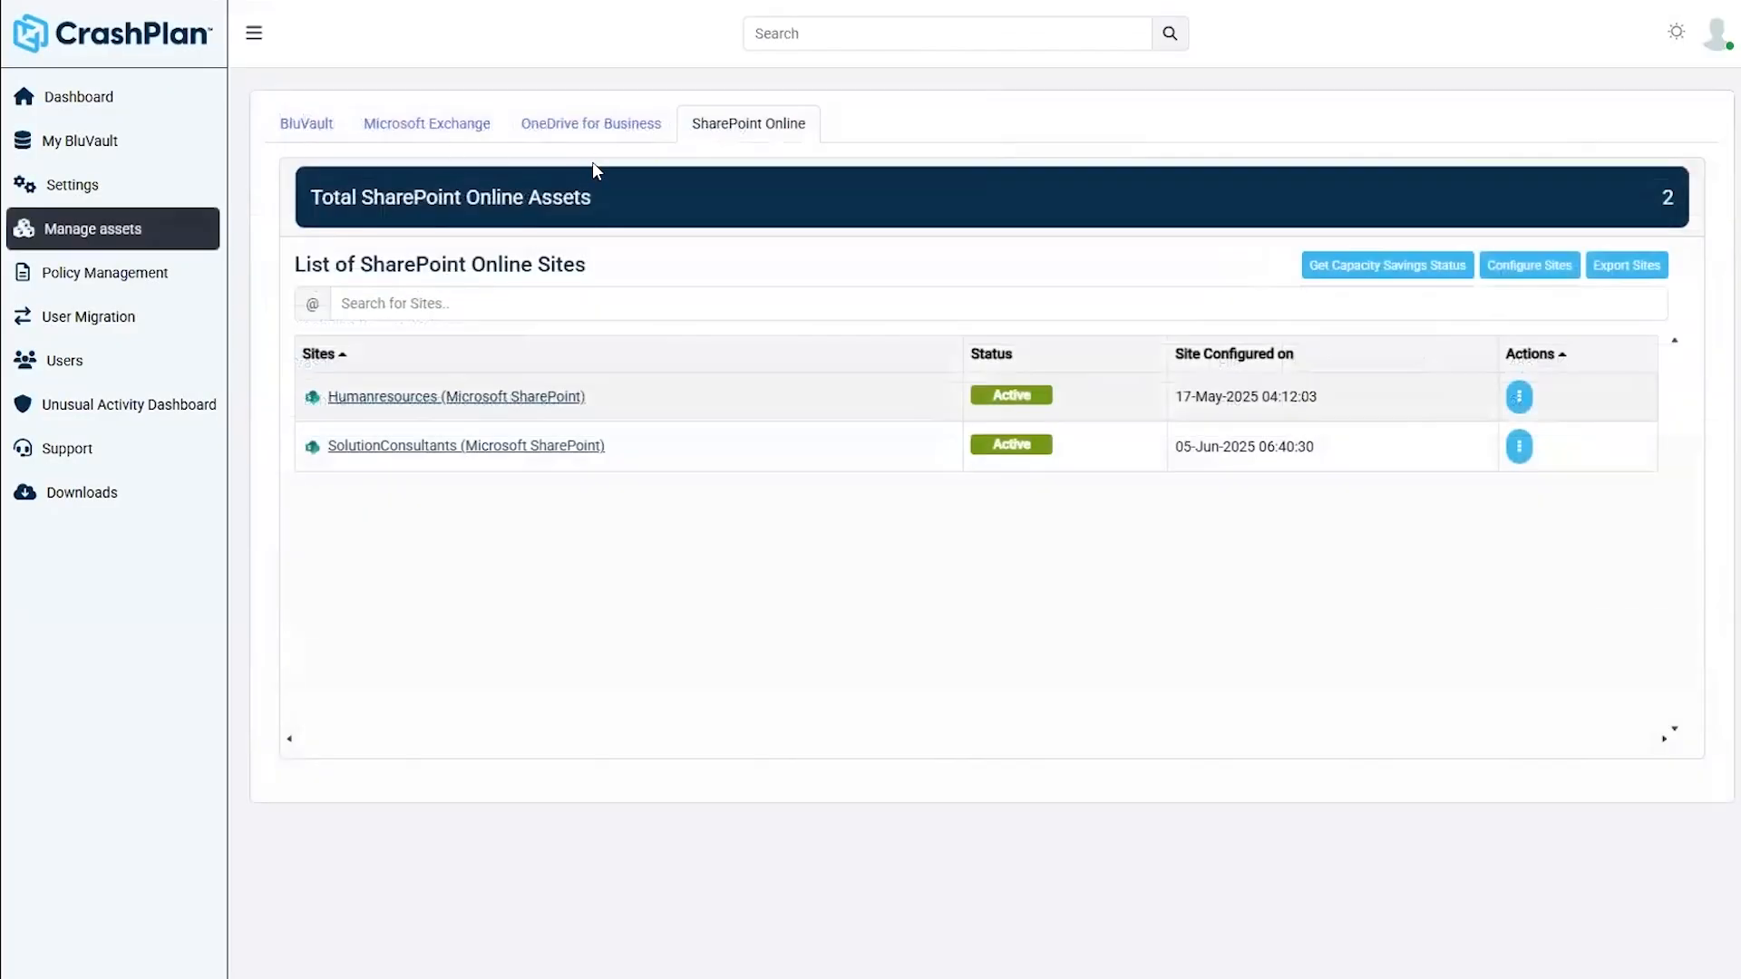